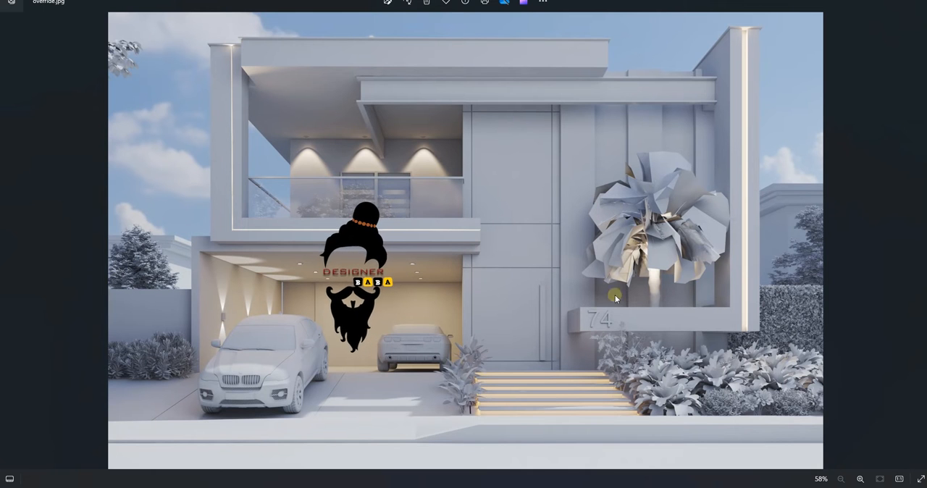
Examine the facade, balcony and lighting in the grey override reference render
scroll(480, 191, "up", 3)
scroll(319, 163, "down", 2)
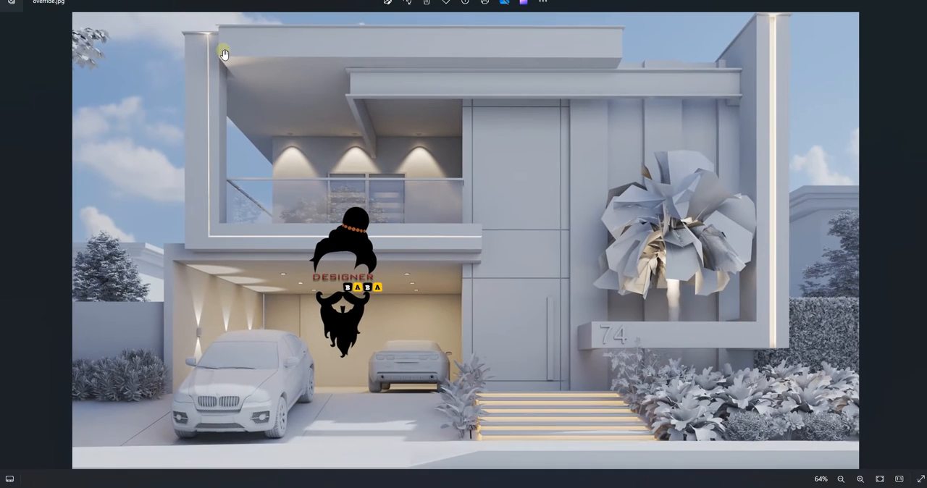
scroll(224, 58, "up", 1)
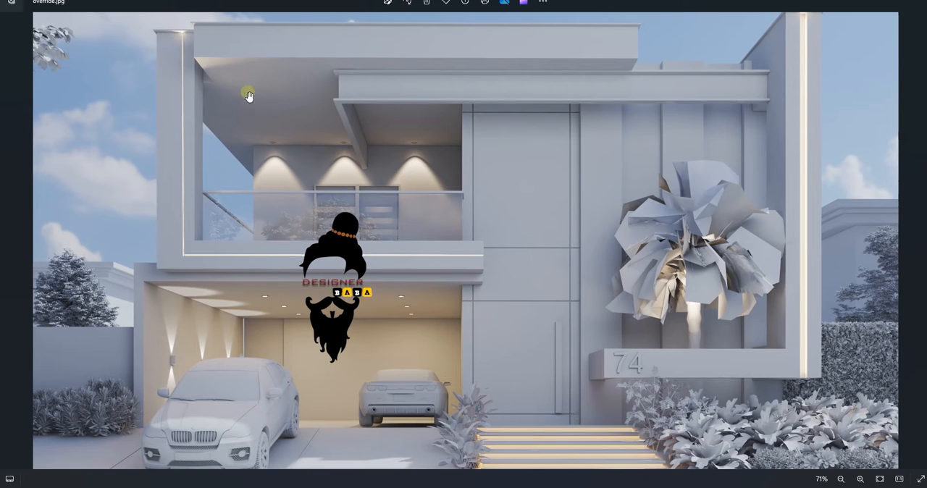
scroll(250, 98, "down", 2)
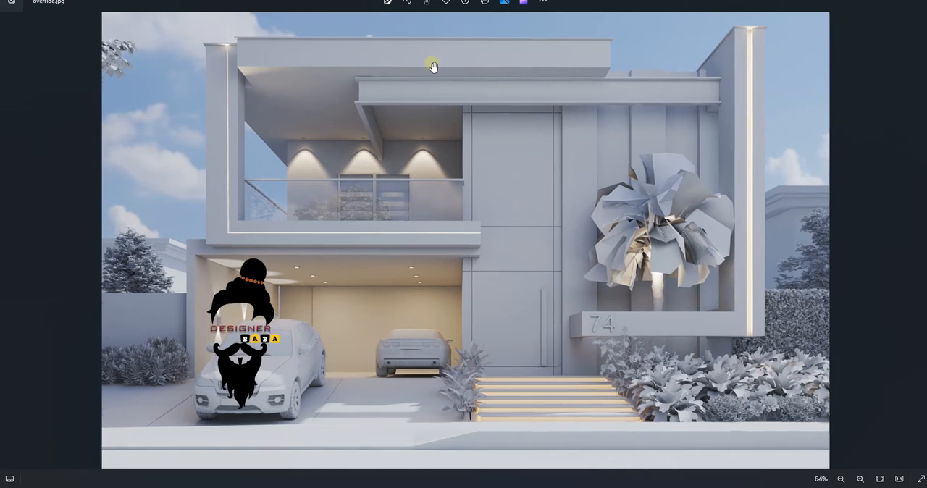
scroll(434, 65, "up", 1)
scroll(554, 241, "down", 1)
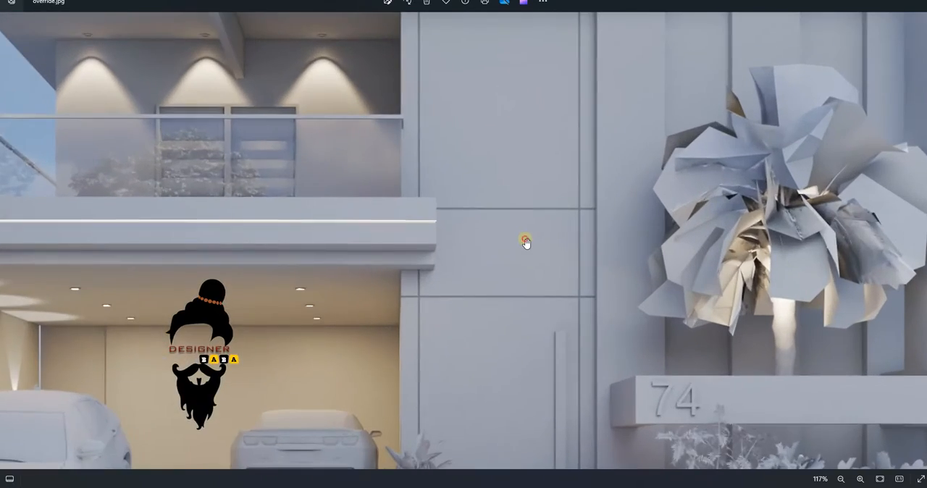
double_click(526, 243)
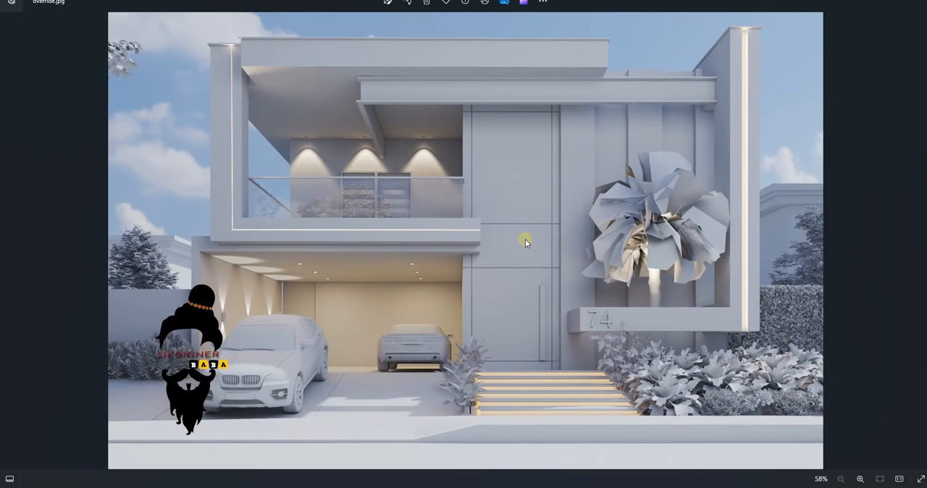
Bring up the final textured reference render and examine its balcony, stone cladding and garage up close
key("Right")
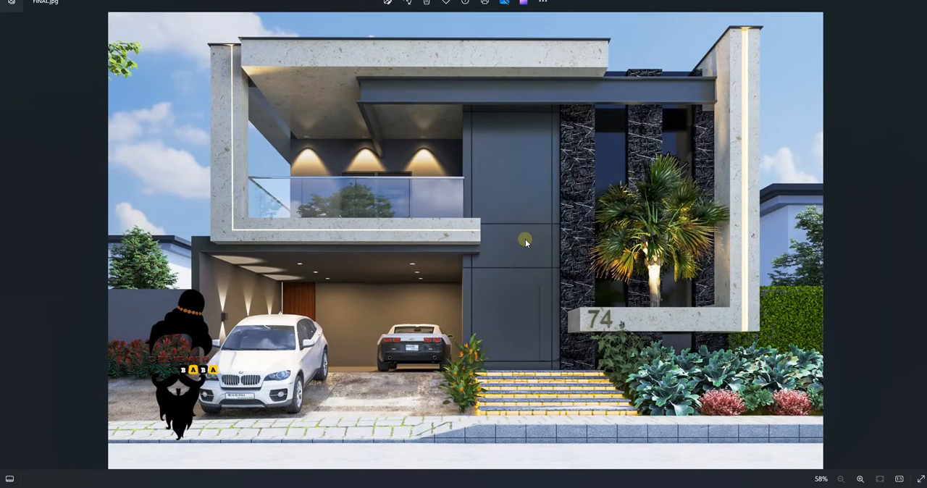
scroll(263, 48, "up", 2)
scroll(263, 48, "up", 2)
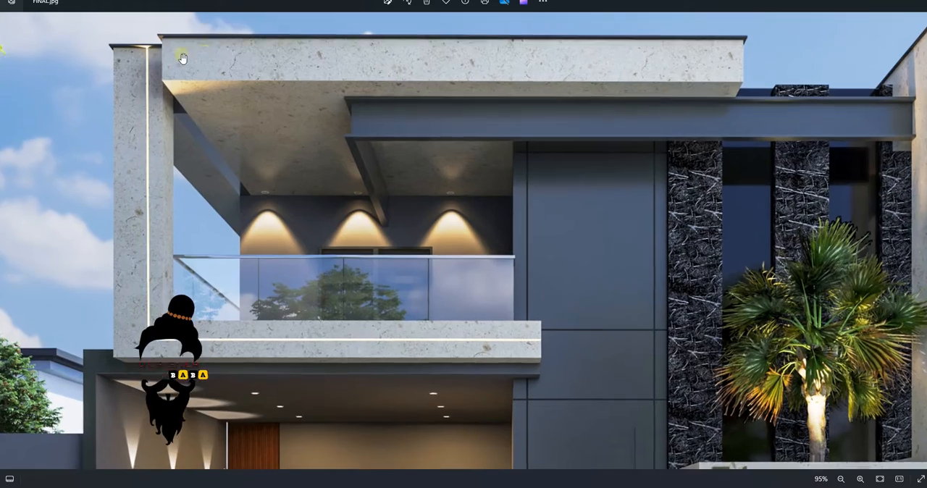
scroll(308, 353, "down", 3)
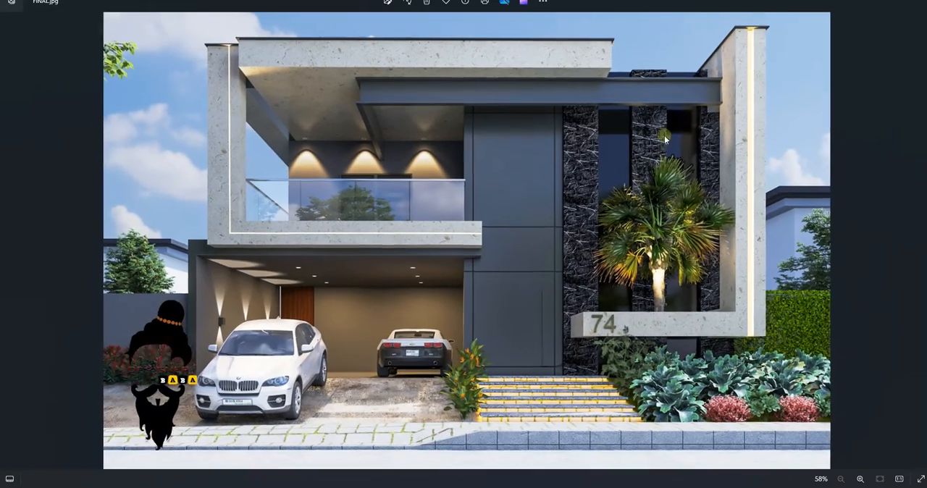
scroll(671, 319, "up", 2)
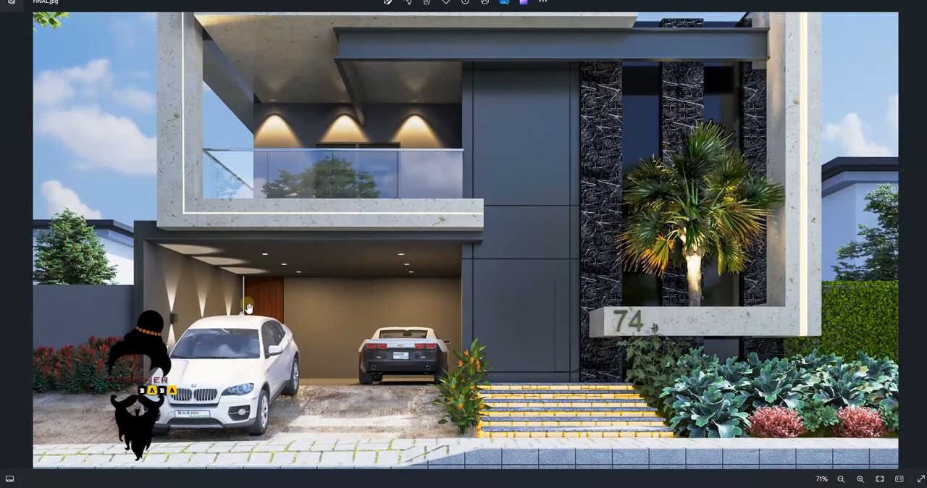
scroll(230, 212, "down", 2)
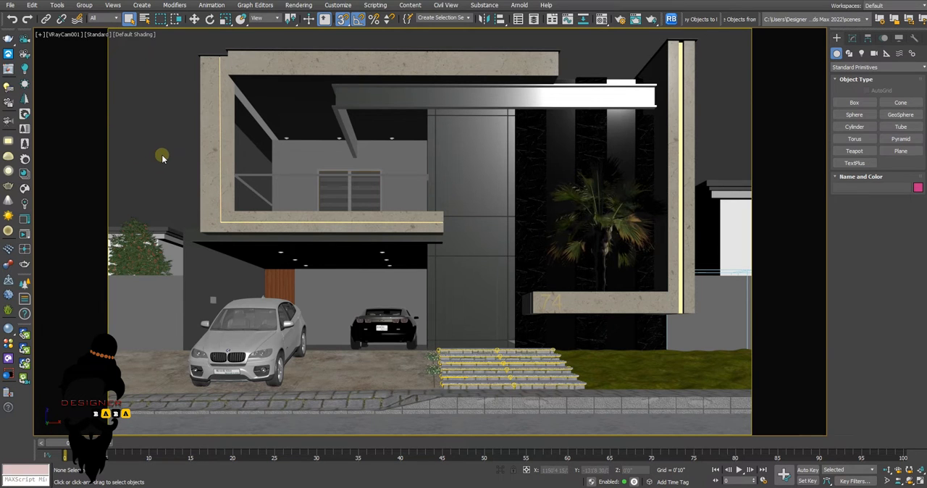
Switch to 3ds Max and inspect the house front, driveway and lawn in a perspective view without safe frames
key("shift+f")
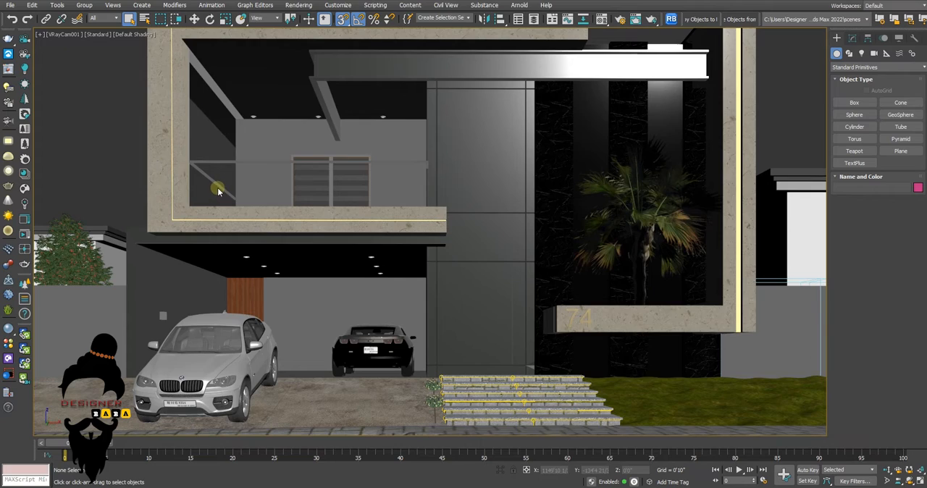
key("p")
scroll(245, 187, "down", 6)
middle_click_drag(288, 199, 355, 89, "alt")
scroll(285, 204, "up", 2)
scroll(384, 223, "up", 5)
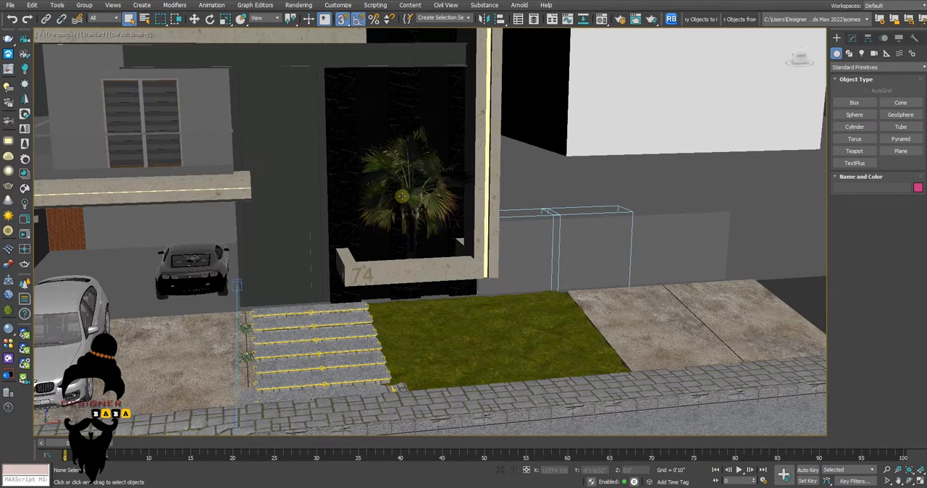
scroll(311, 304, "up", 5)
scroll(401, 285, "down", 8)
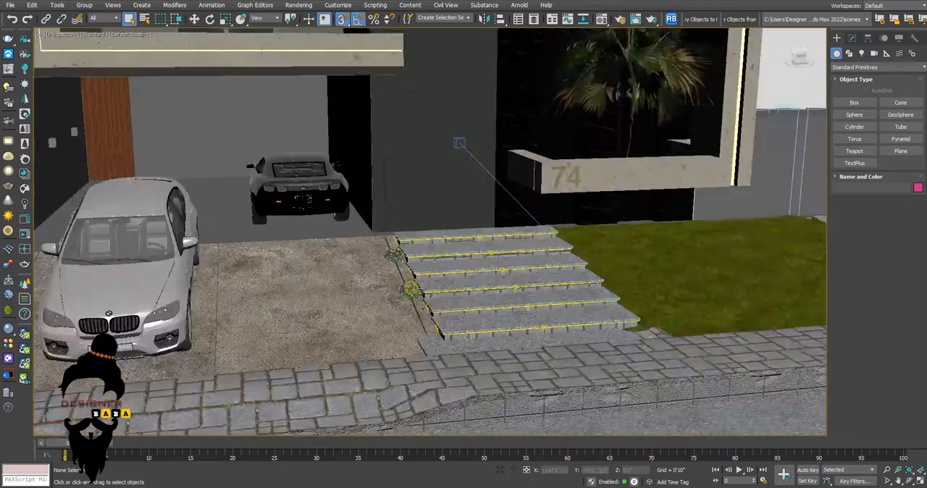
Inspect the background tree, entrance steps and small plants up close, plus the whole site from a distance
scroll(221, 215, "up", 8)
scroll(221, 215, "up", 3)
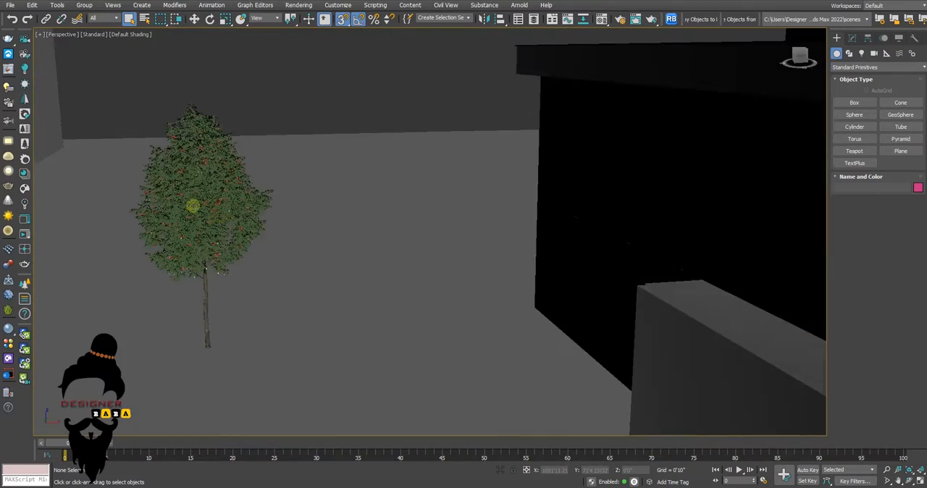
scroll(239, 224, "down", 8)
scroll(424, 364, "up", 7)
scroll(360, 298, "up", 3)
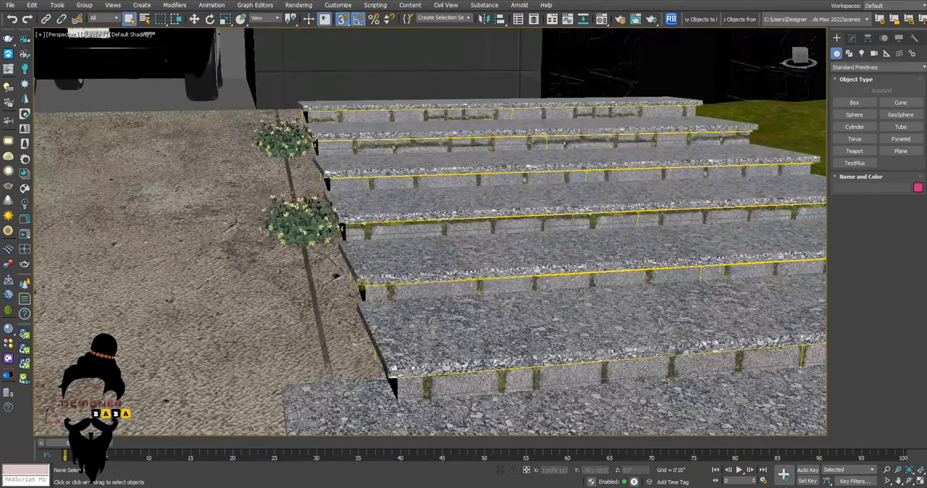
scroll(539, 187, "up", 6)
scroll(577, 176, "down", 5)
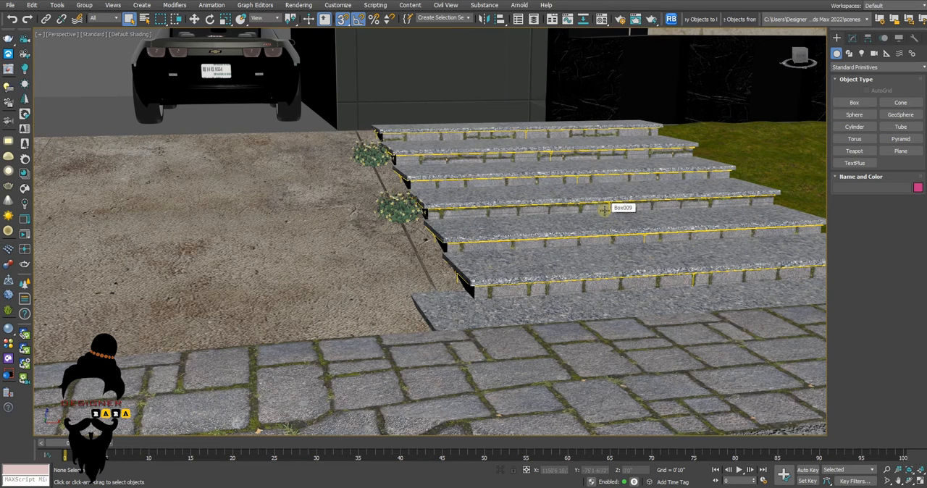
scroll(604, 210, "down", 4)
scroll(558, 257, "down", 5)
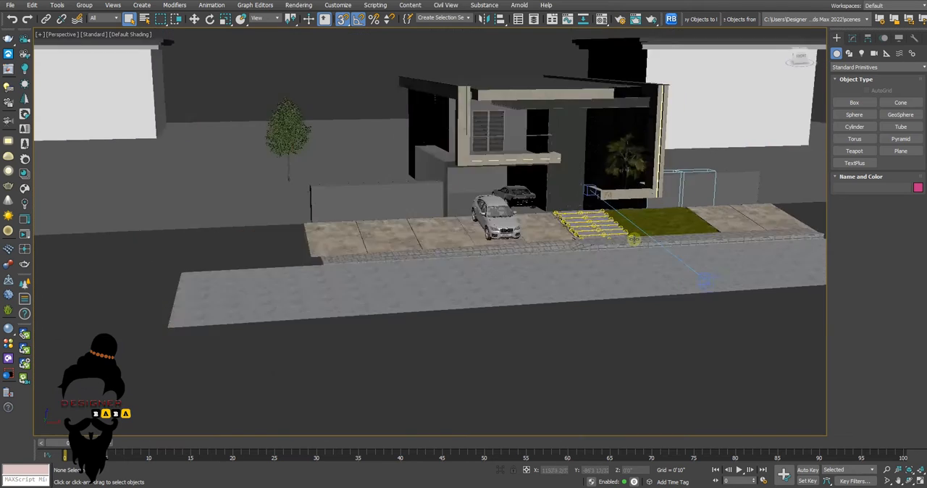
scroll(633, 239, "down", 4)
Review the site layout in the four-viewport display, and return to the full-size VRayCam001 view with safe frames shown
key("alt+w")
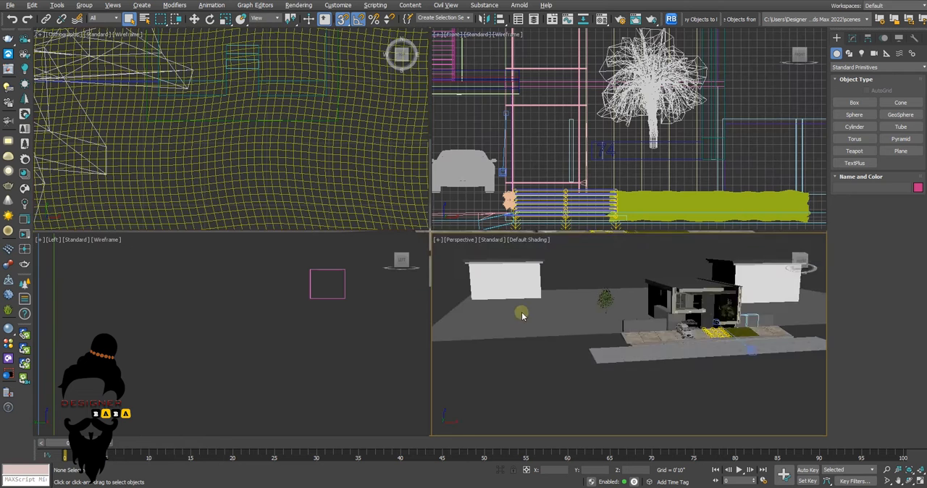
scroll(521, 314, "up", 3)
scroll(325, 174, "down", 10)
middle_click_drag(323, 173, 300, 182)
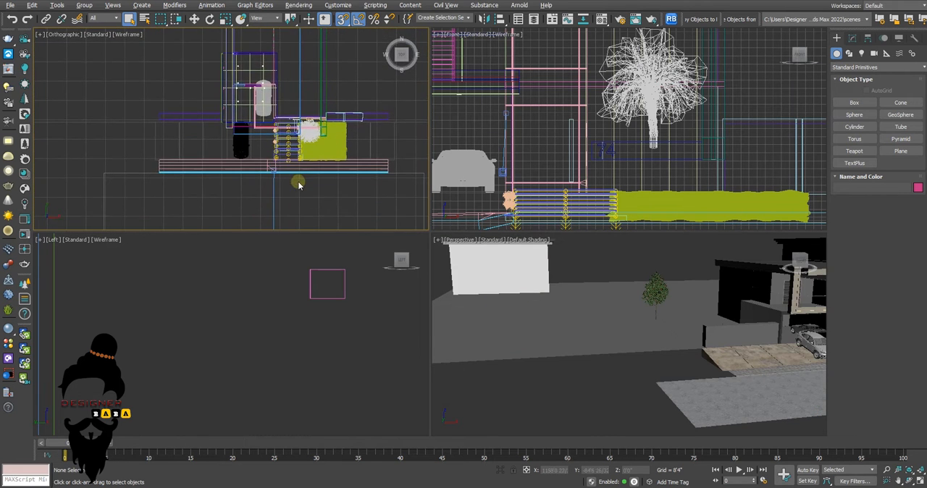
scroll(276, 161, "down", 5)
left_click(481, 325)
key("w")
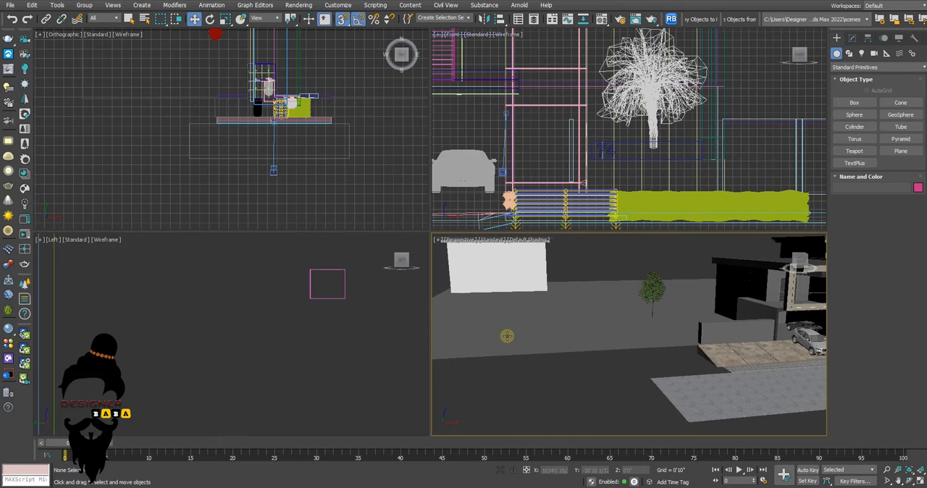
key("alt+w")
key("c")
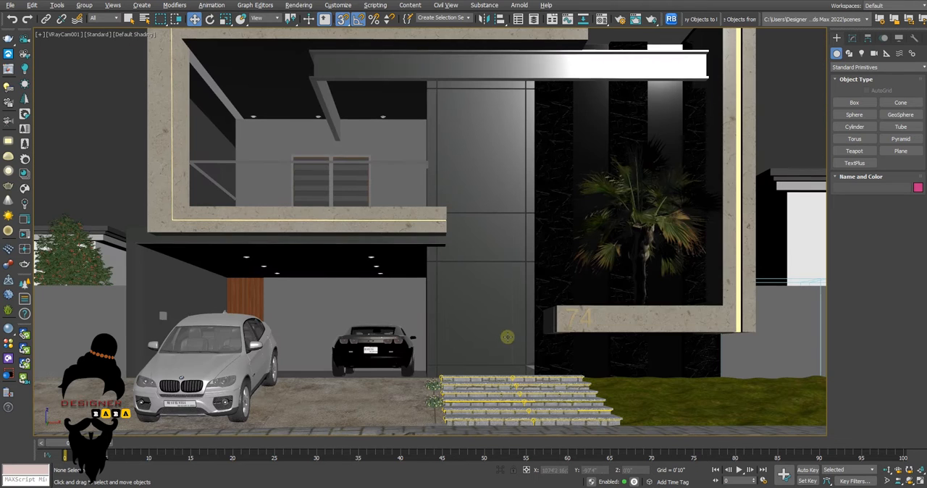
key("shift+f")
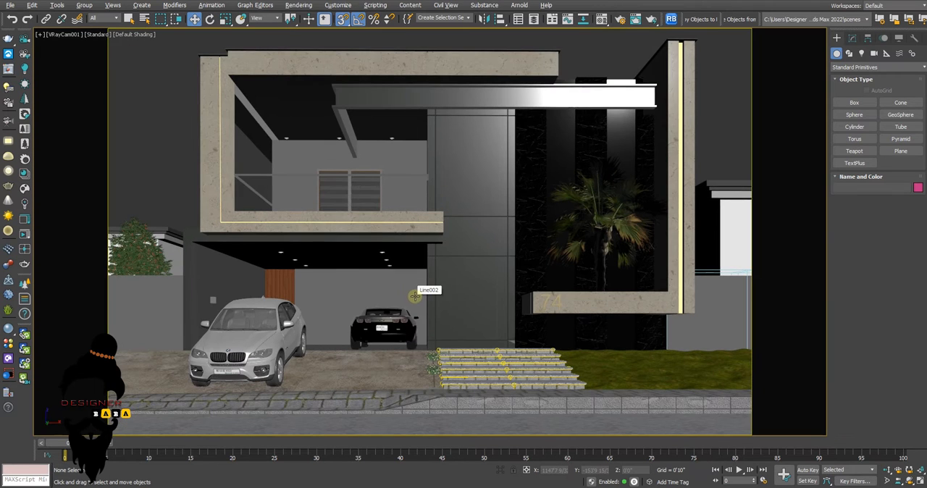
Run an interactive V-Ray test render of the camera view, stop it, and close the frame buffer and messages windows
left_click(11, 69)
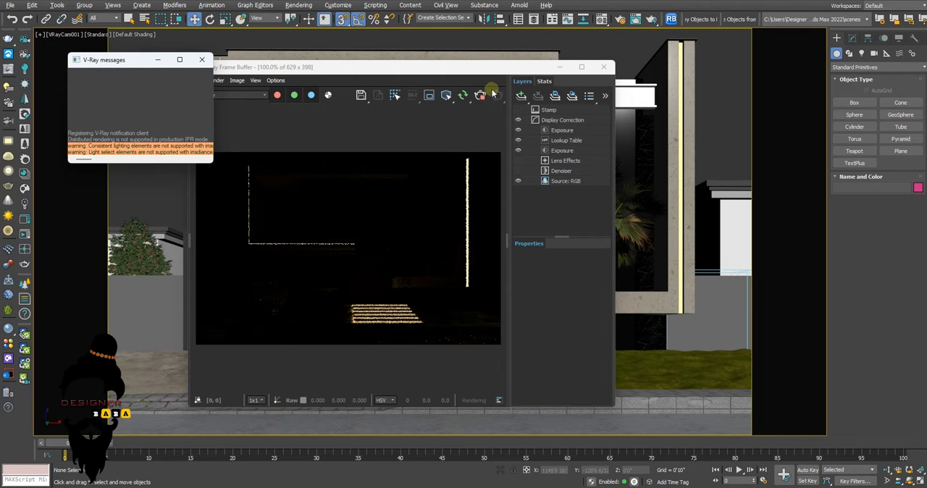
left_click(481, 100)
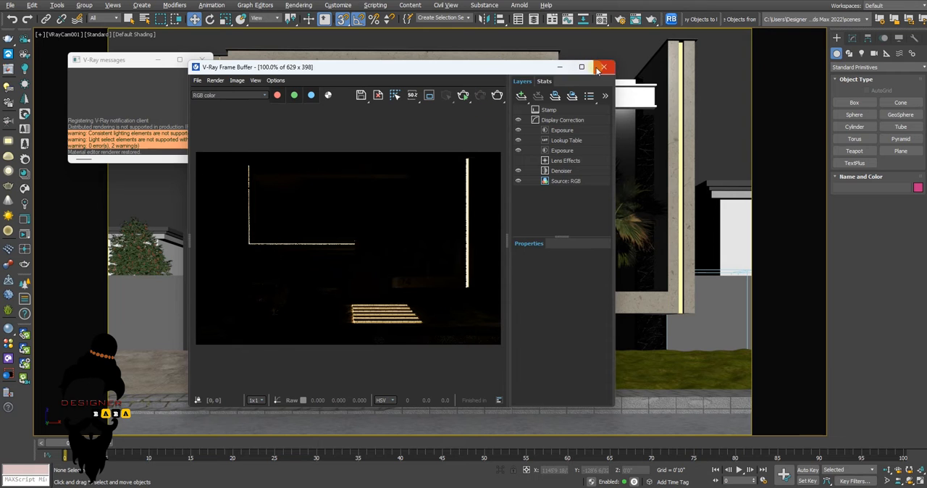
left_click(604, 67)
left_click(202, 60)
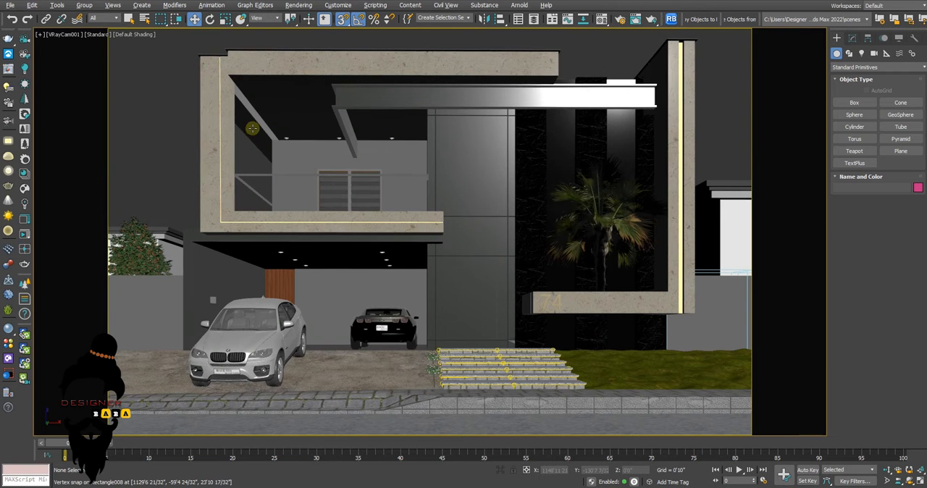
Create a VRayLight of type Dome and place it beside the house in the top orthographic view
key("alt+w")
left_click(238, 152)
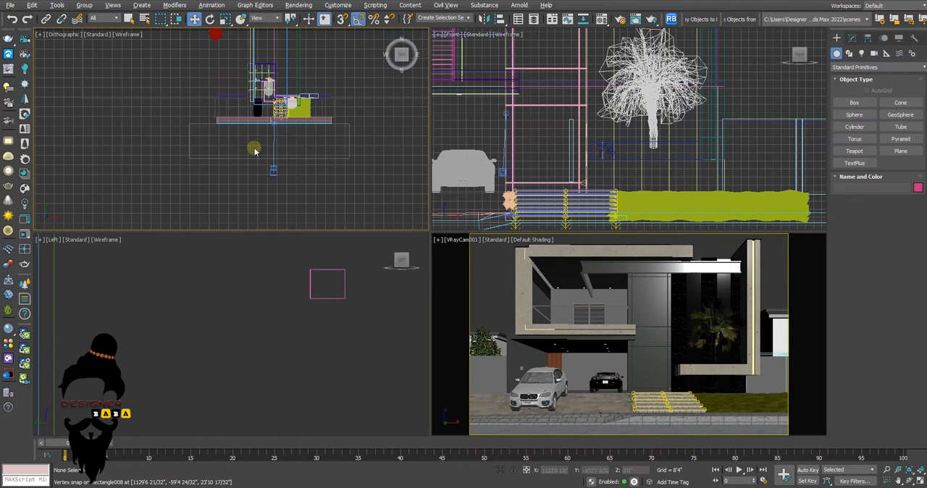
middle_click_drag(261, 153, 271, 186)
left_click(861, 54)
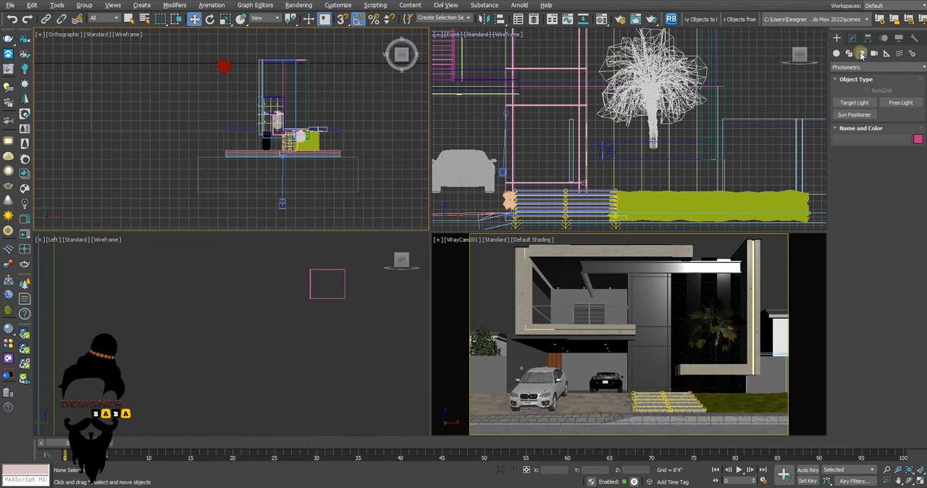
left_click(842, 67)
left_click(838, 103)
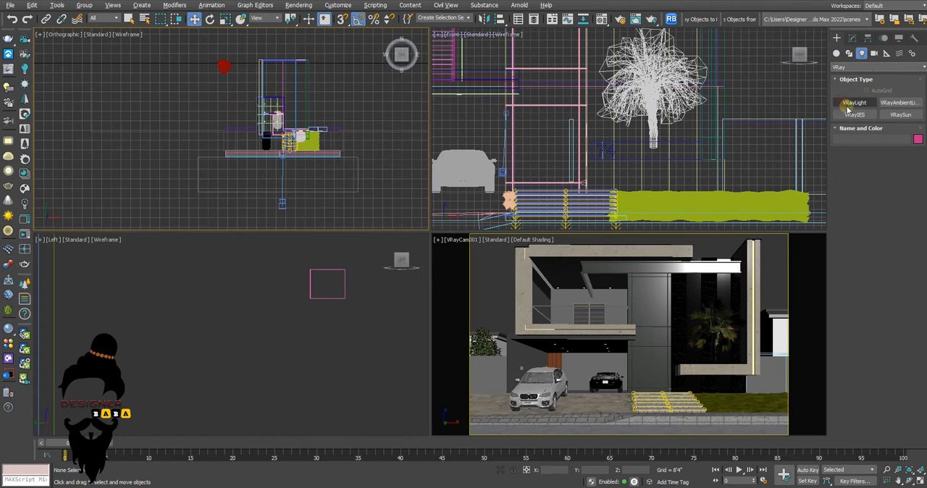
left_click(854, 102)
left_click(893, 165)
left_click(892, 180)
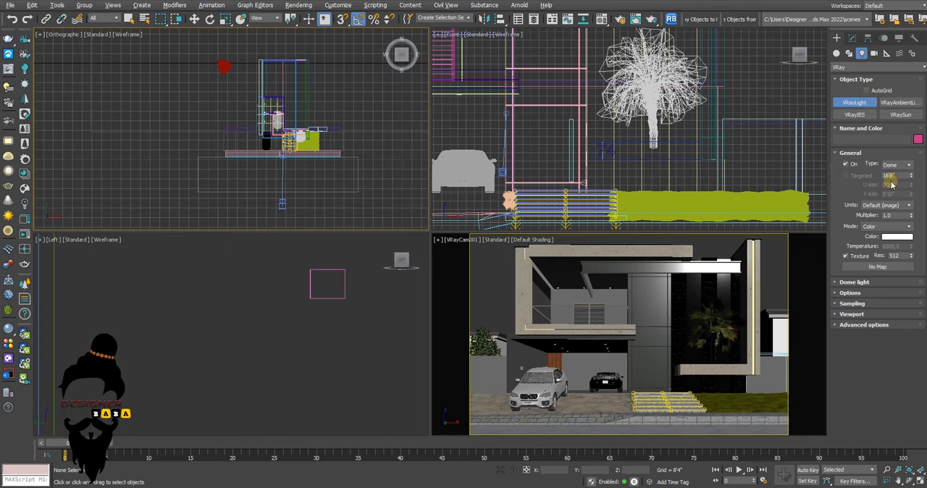
left_click(220, 100)
key("w")
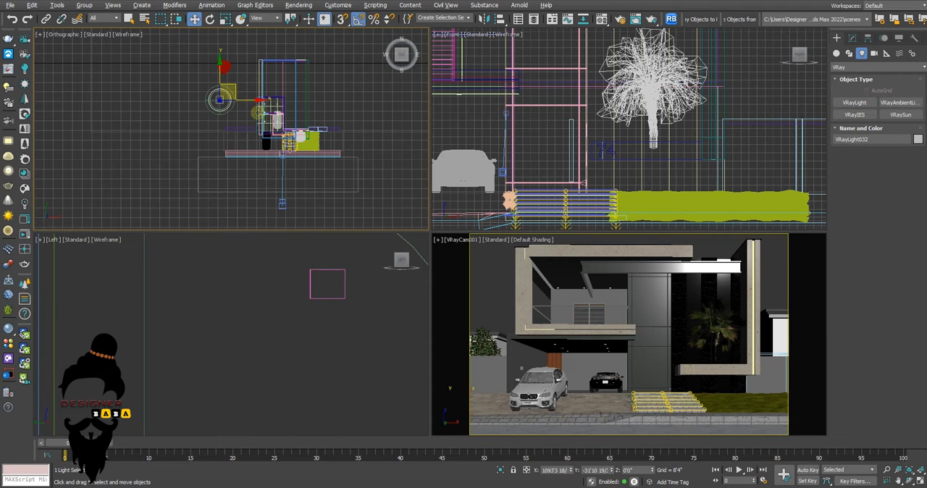
middle_click_drag(229, 101, 233, 120)
scroll(227, 118, "up", 4)
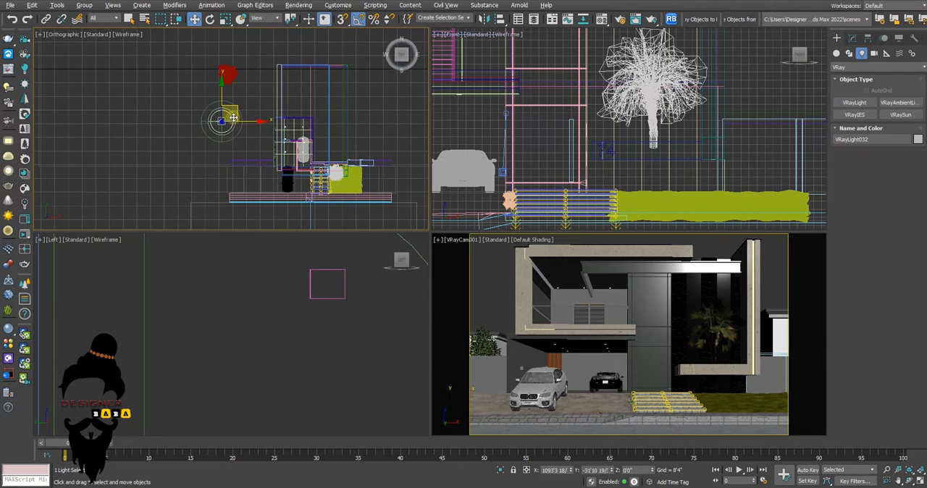
Assign a VRayBitmap map as the texture of the new dome light
left_click(850, 39)
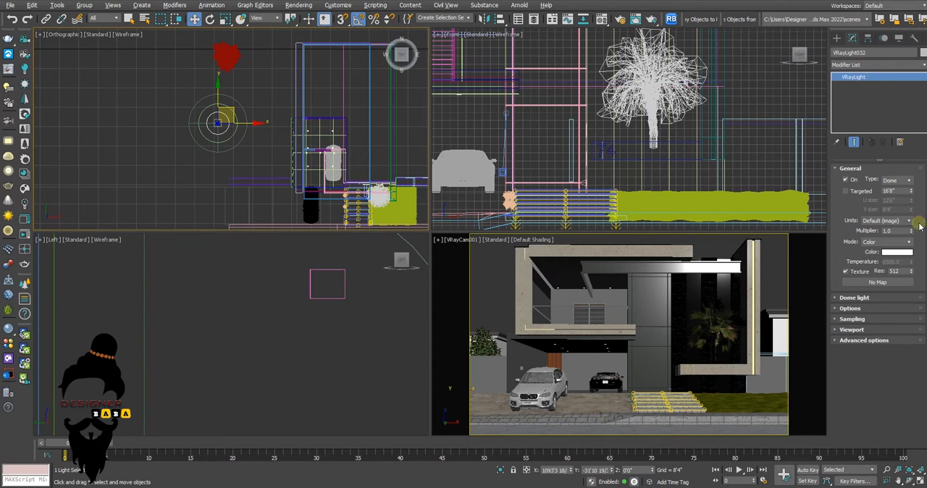
left_click(874, 283)
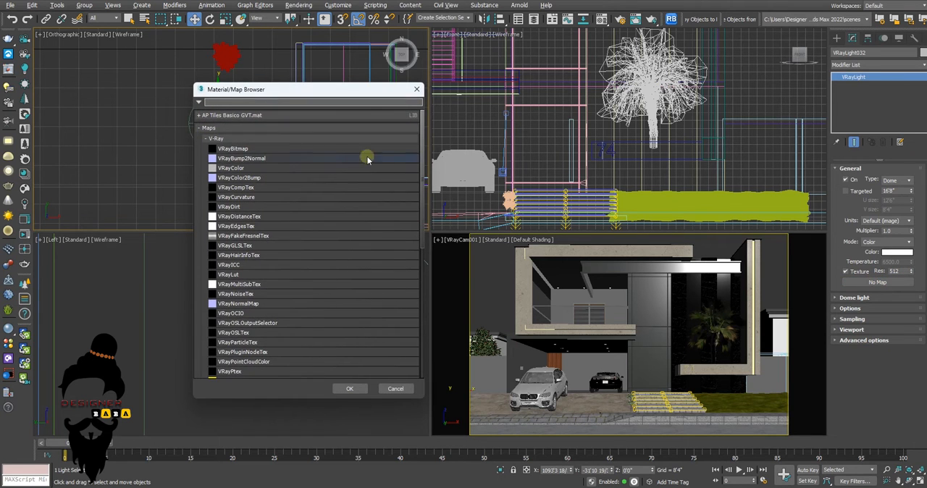
double_click(323, 152)
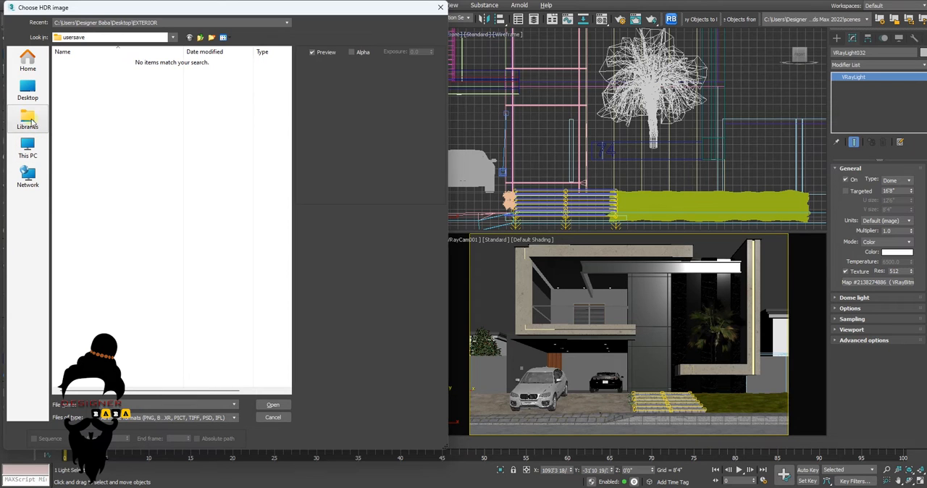
Load the HDR image kloofendal_48d_partly_cloudy_puresky_4k from the EXTERIOR folder on the Desktop into the dome light's bitmap
left_click(28, 91)
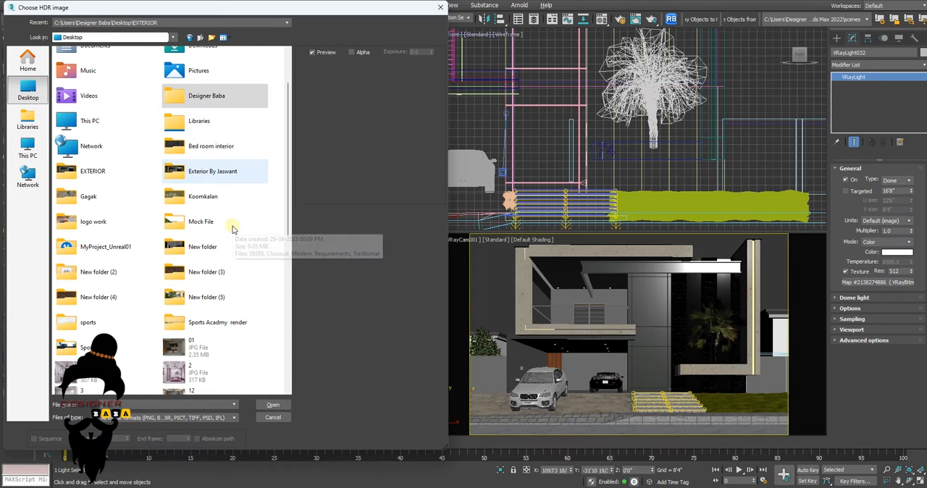
scroll(230, 139, "down", 3)
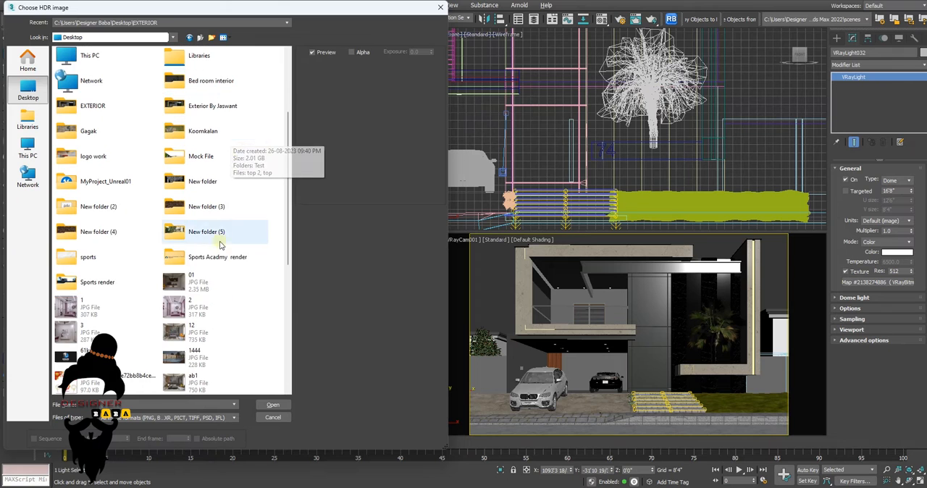
double_click(202, 110)
left_click(178, 38)
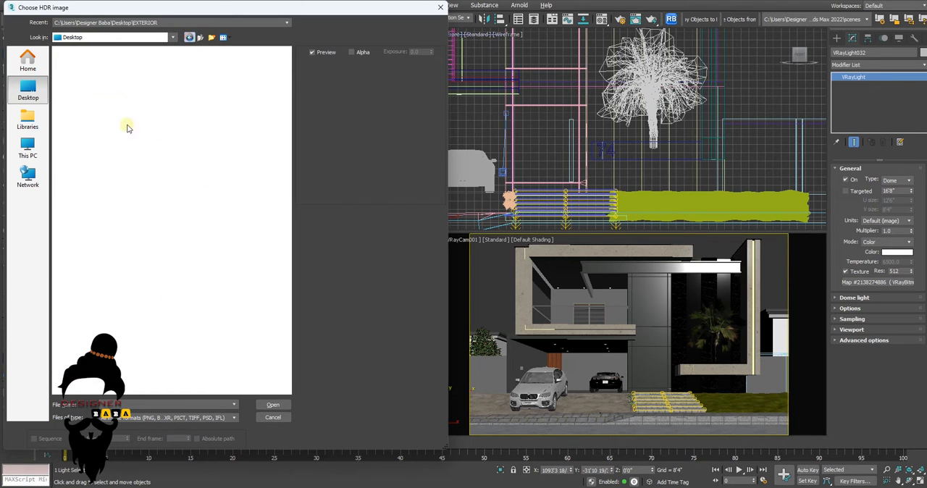
double_click(97, 239)
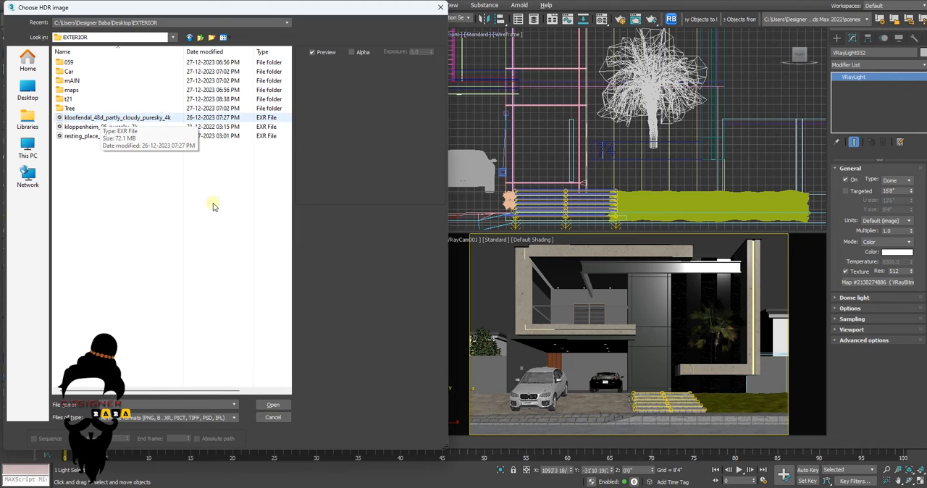
left_click(99, 118)
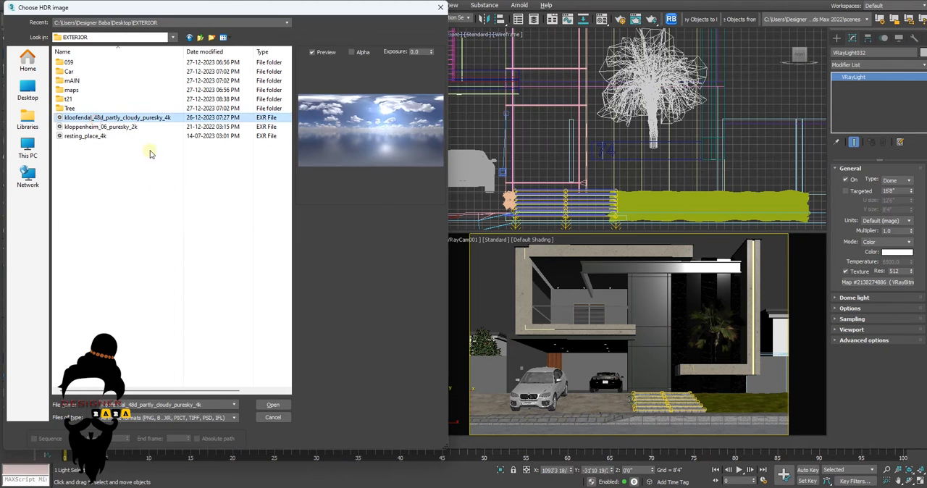
left_click(272, 407)
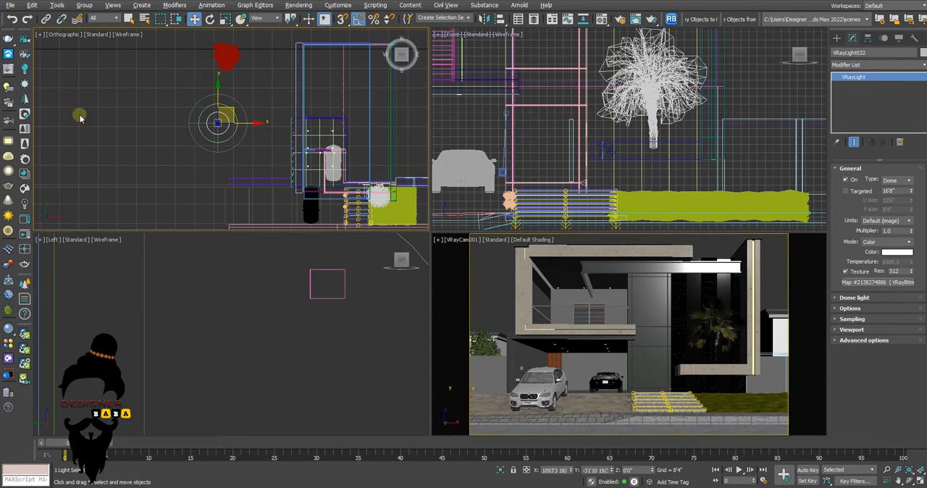
Start an interactive V-Ray render, minimize the messages window, and move the frame buffer clear of the light settings
left_click(8, 69)
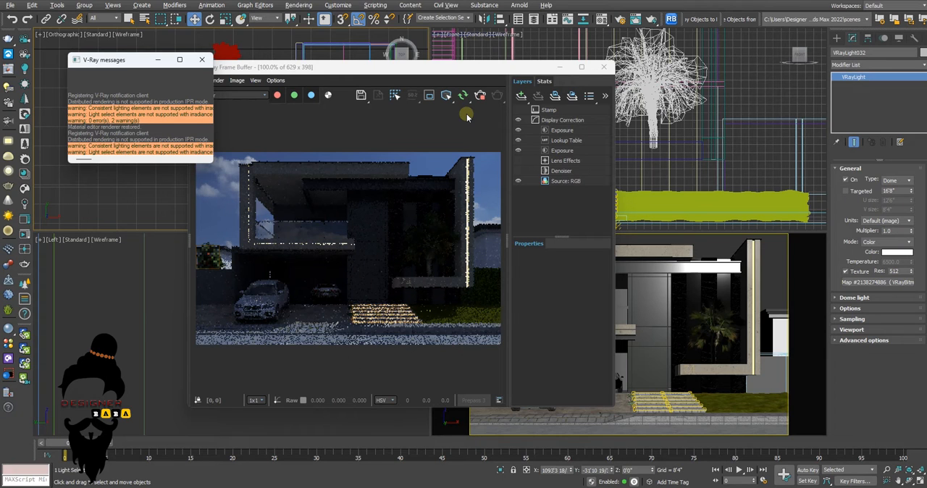
left_click(158, 59)
left_click_drag(337, 72, 434, 133)
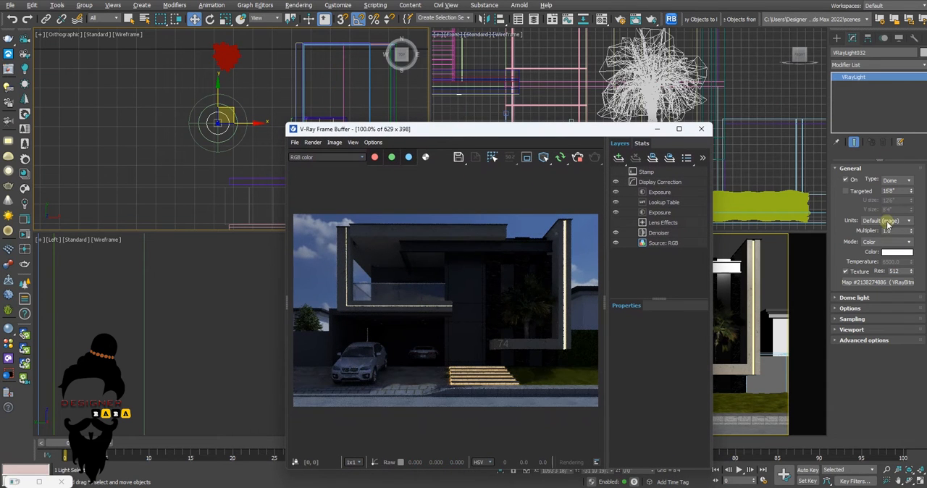
Set the dome light's multiplier to 2
left_click_drag(895, 230, 877, 230)
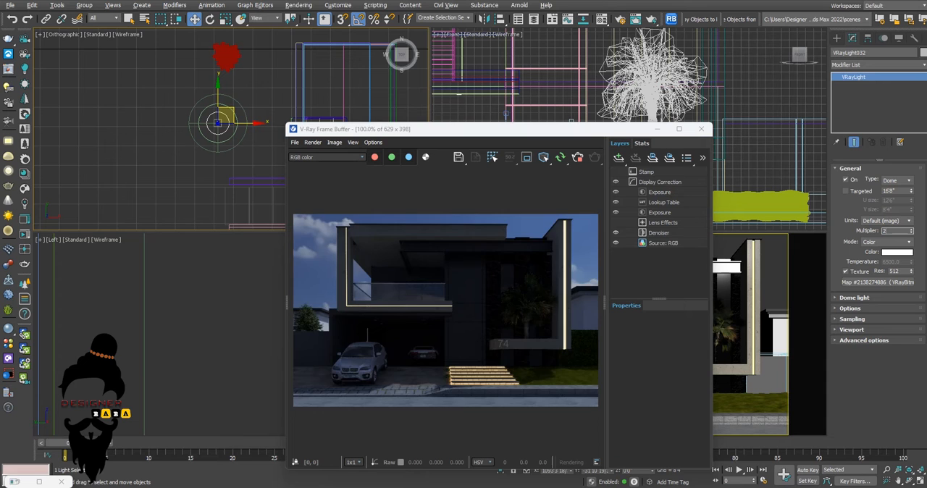
type("2")
key("Return")
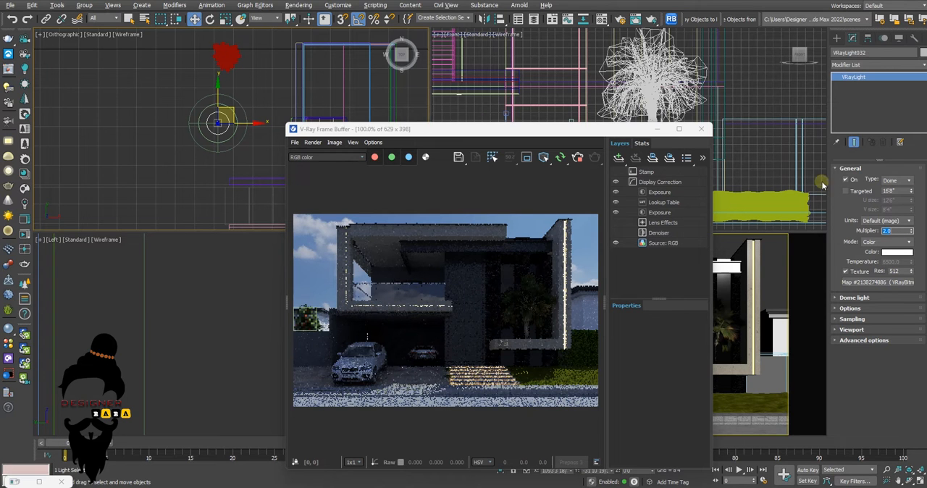
Bring the dome light's HDRI map into a Material Editor sample slot and set its overall multiplier to 2.0
left_click_drag(563, 131, 474, 125)
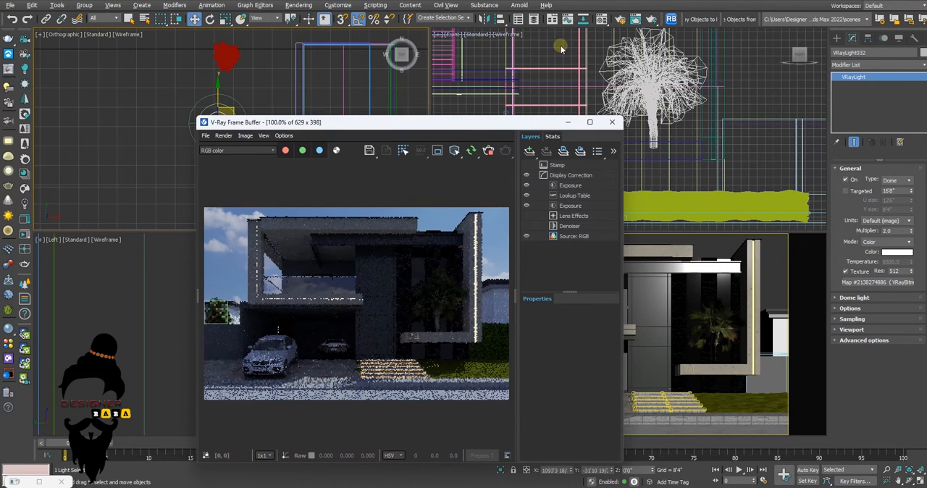
left_click(602, 19)
left_click_drag(562, 67, 518, 65)
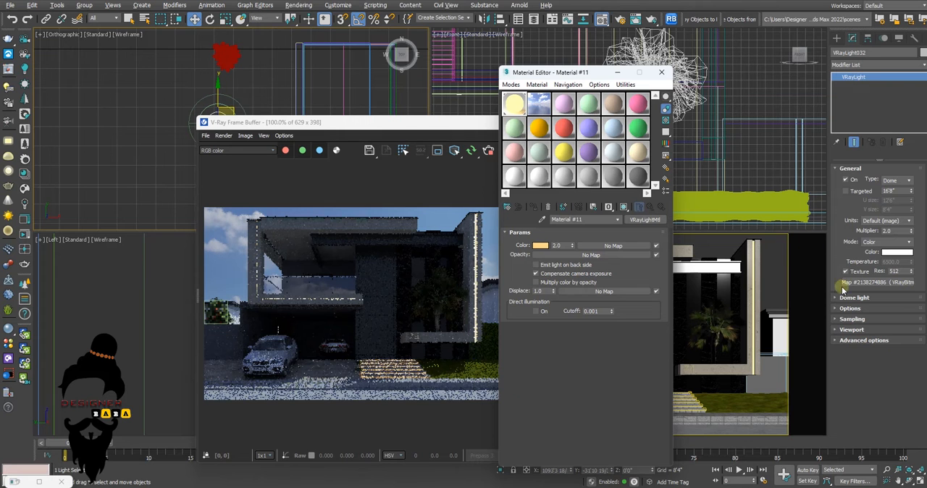
left_click_drag(856, 284, 612, 245)
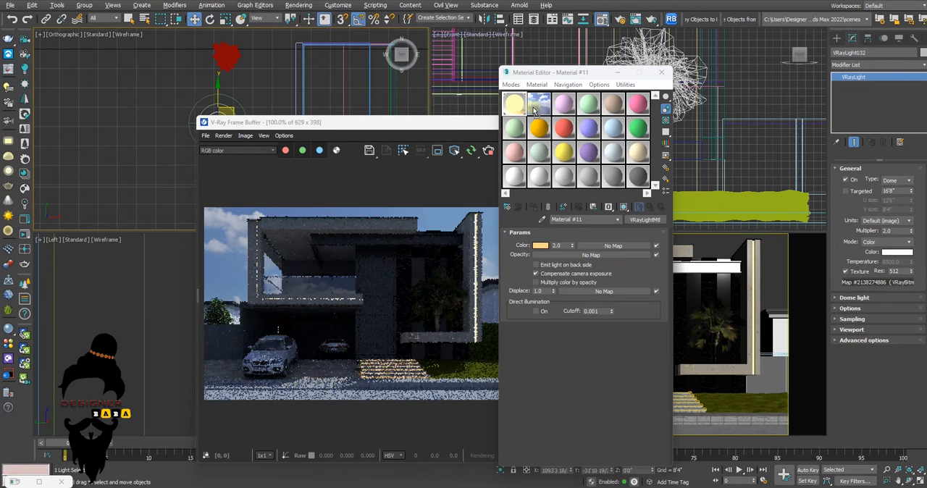
left_click(565, 299)
left_click(536, 109)
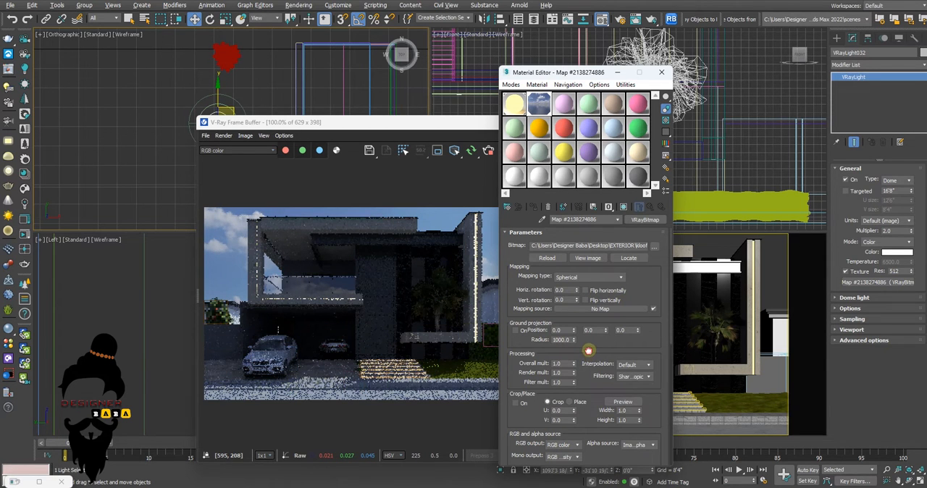
scroll(586, 351, "down", 1)
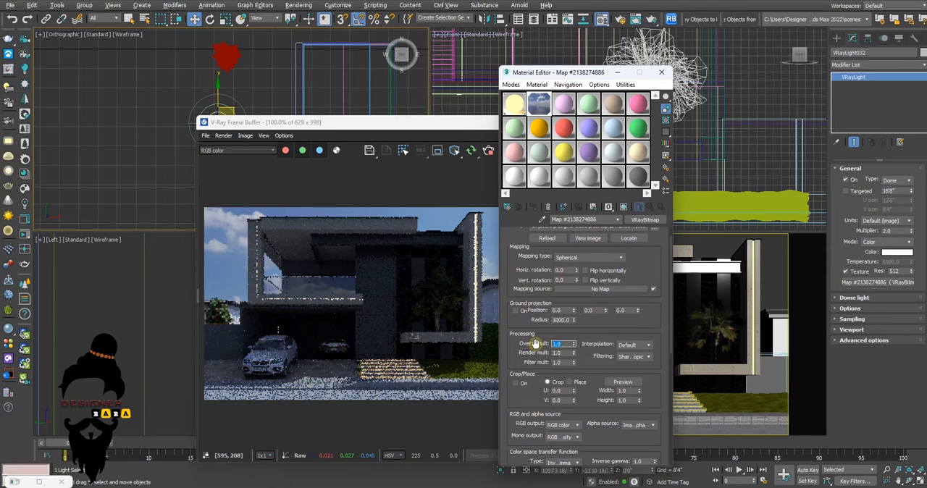
key("Return")
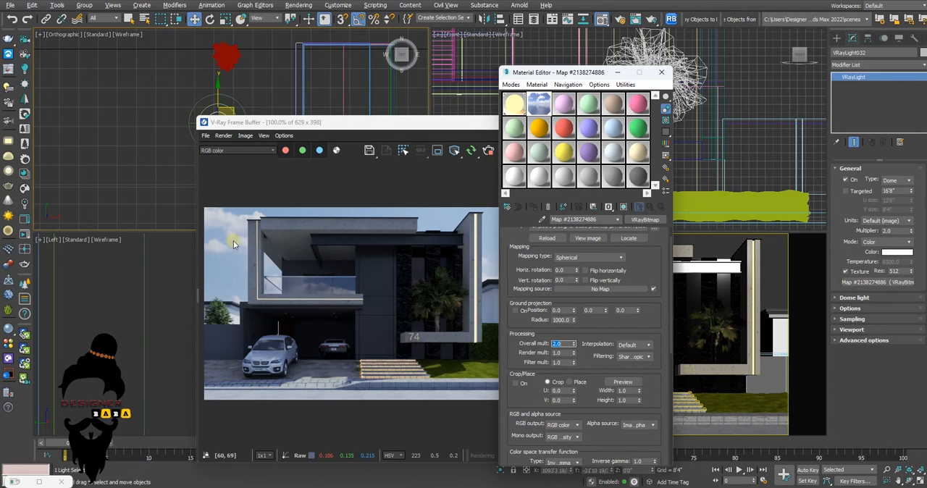
Try rotating the HDRI map 40 degrees horizontally and about 11 degrees vertically, and reset the vertical rotation to 0
mouse_move(577, 272)
left_mouse_down()
mouse_move(577, 250)
mouse_move(577, 267)
left_mouse_up()
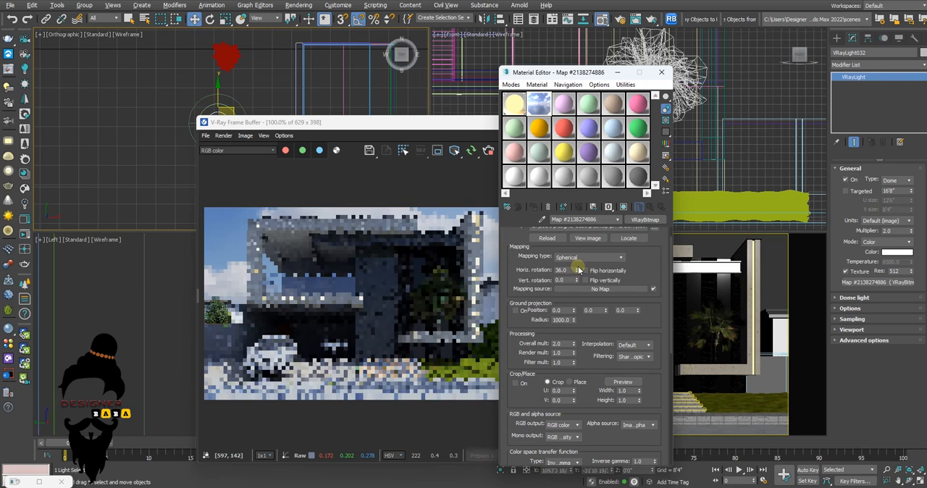
left_click(577, 279)
left_click(577, 279)
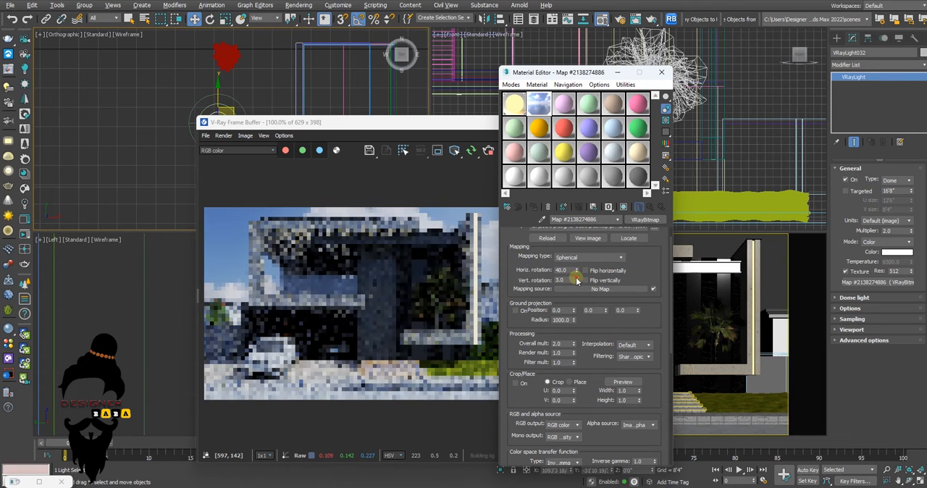
left_click(577, 279)
left_click(577, 278)
left_click(577, 278)
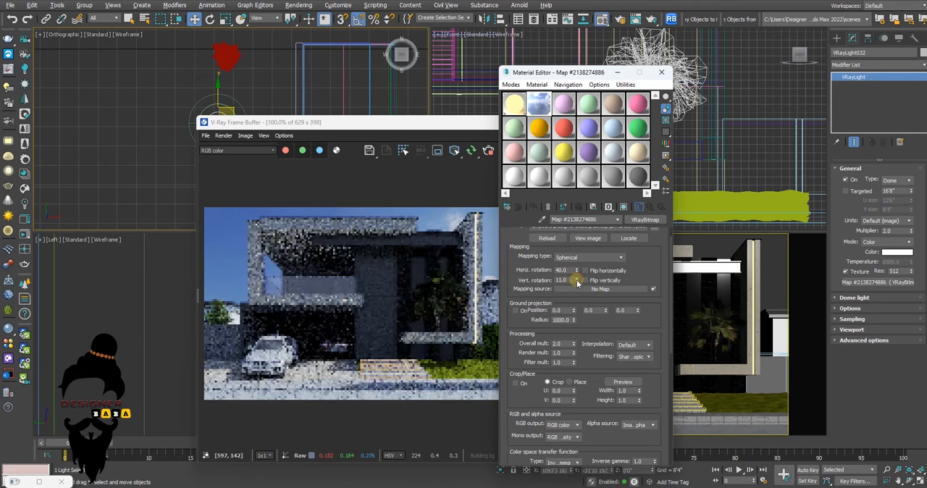
right_click(578, 281)
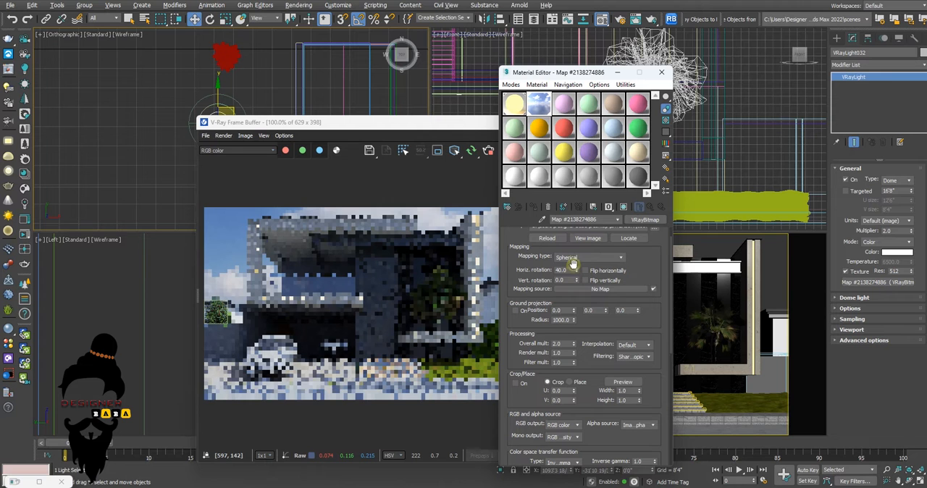
Try a horizontal rotation of 150 for the HDRI map, and settle on a value of 10
left_click_drag(571, 270, 551, 270)
type("150")
key("Return")
type("10")
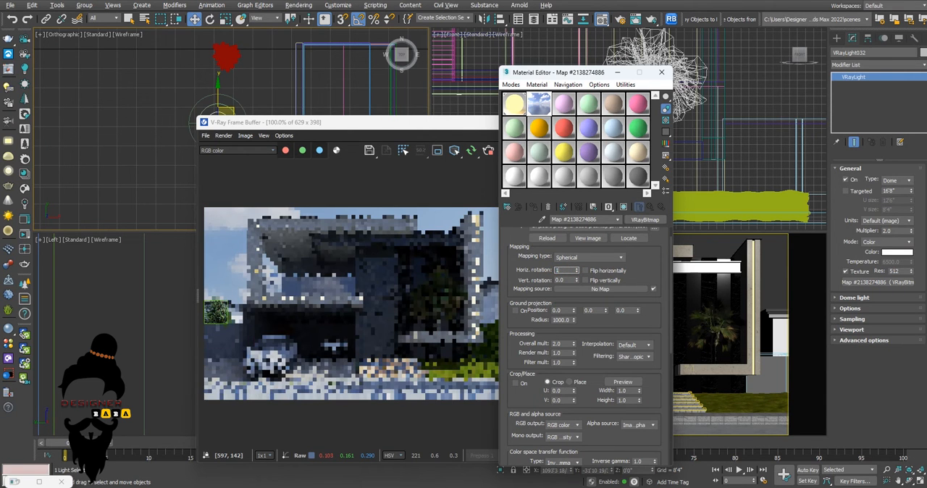
key("Return")
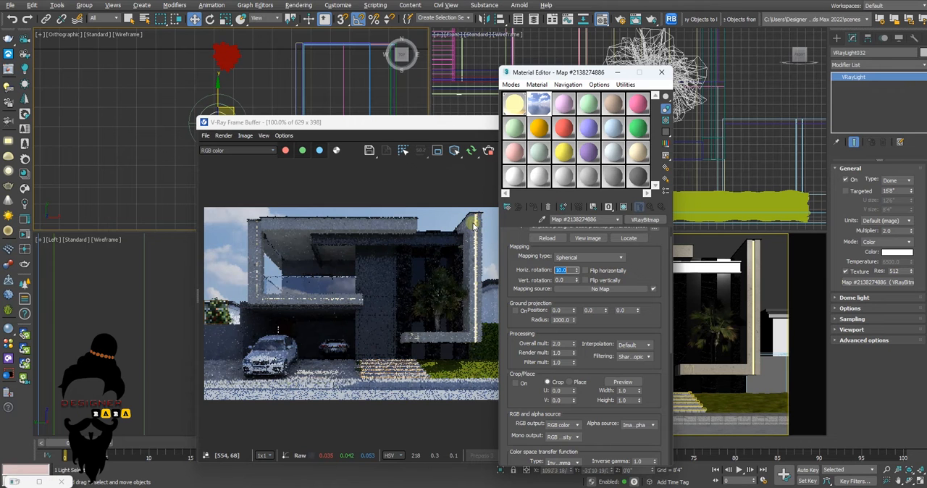
Render a small region around the top of the pillar's light strip, and close the frame buffer and Material Editor
left_click(409, 136)
left_click_drag(465, 207, 486, 251)
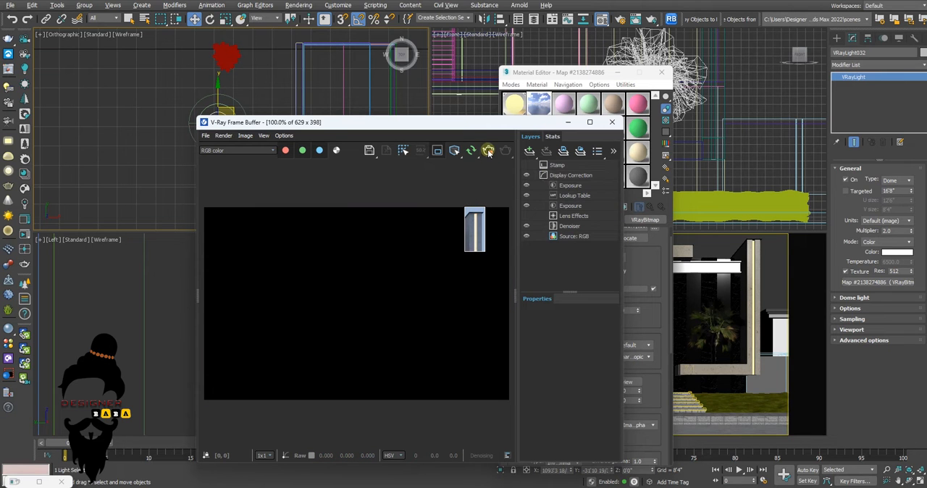
left_click(612, 121)
left_click(661, 72)
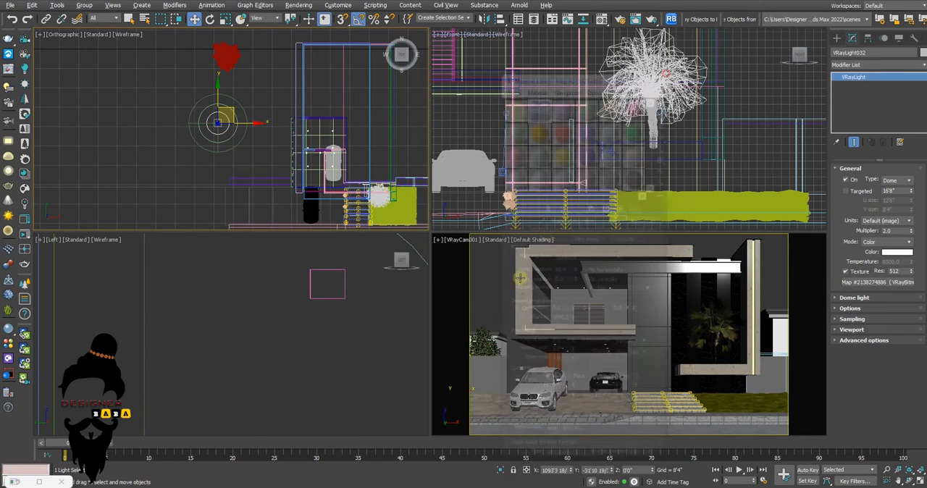
Select the glowing light strip at the top of the tall frame's pillar in a full-size perspective view
key("alt+w")
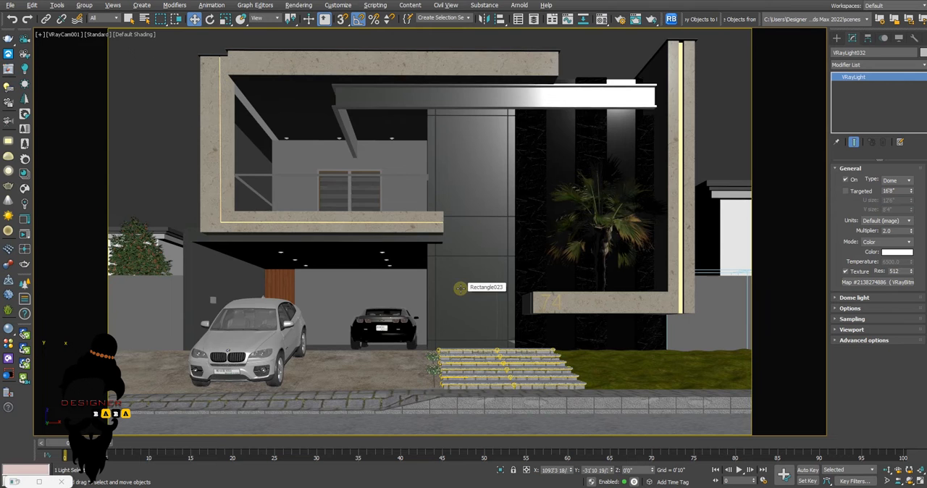
key("p")
middle_click_drag(561, 268, 541, 249)
scroll(514, 316, "up", 4)
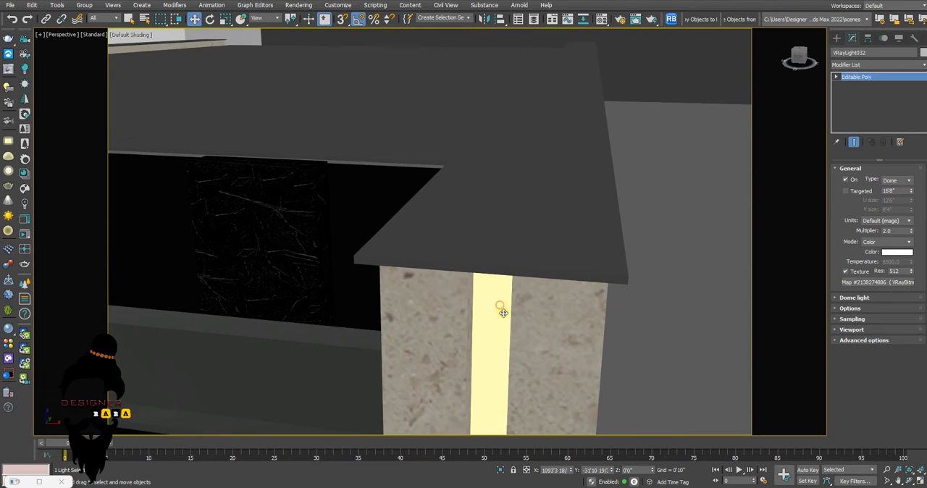
left_click(500, 307)
middle_click_drag(503, 313, 515, 277)
Pick the light strip's material from the model into an unused Material Editor sample slot
key("m")
left_click(511, 174)
left_click_drag(529, 73, 632, 66)
left_click(643, 212)
left_click(500, 257)
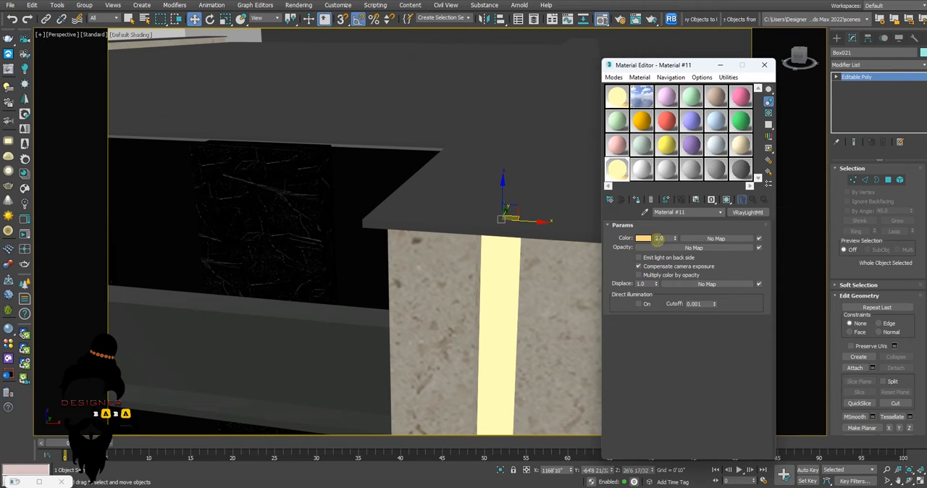
Change the type of the blank material Material #20 from VRayMtl to VRayLightMtl
left_click(644, 178)
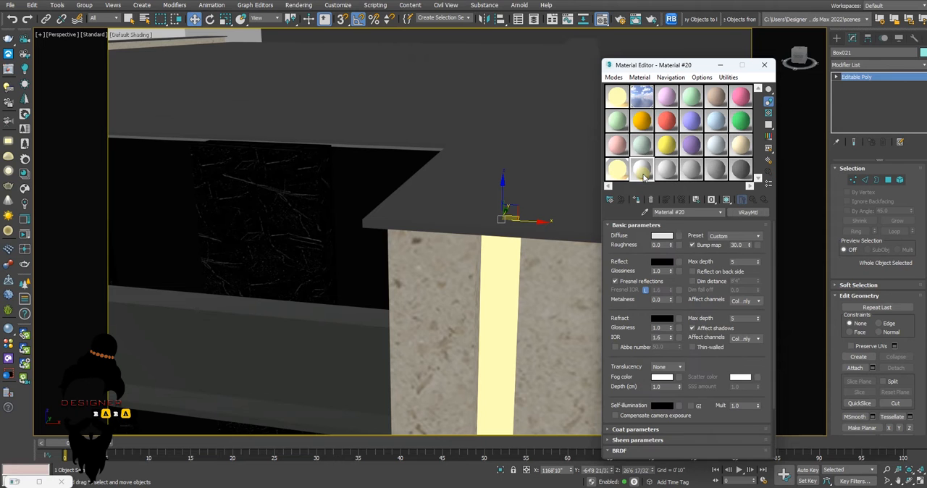
left_click(753, 215)
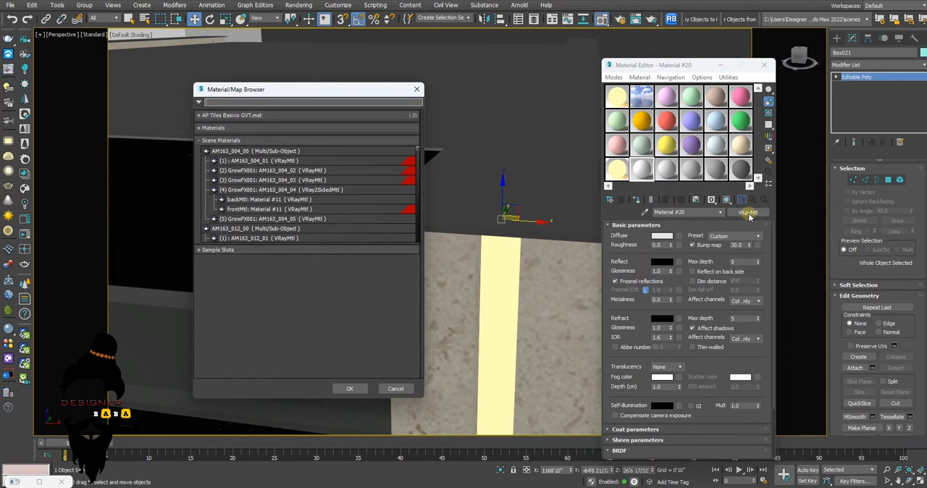
left_click(202, 140)
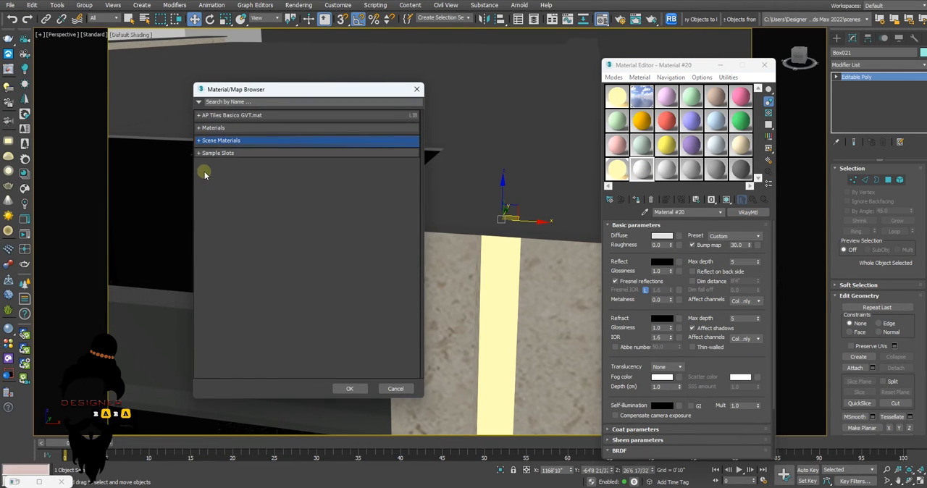
left_click(210, 128)
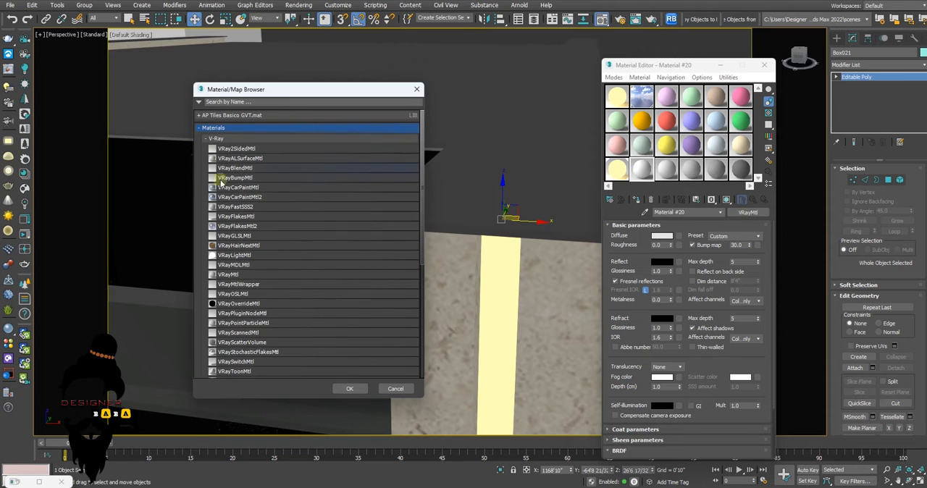
double_click(234, 257)
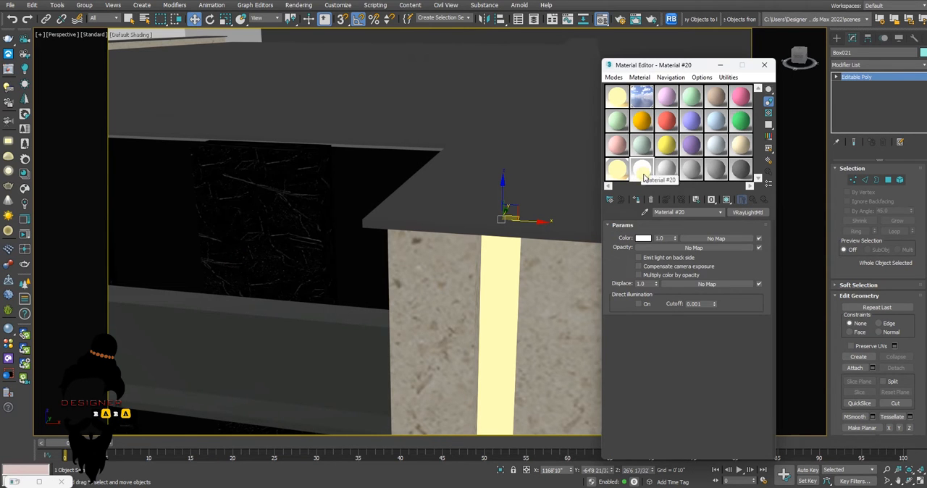
Give the VRayLightMtl Material #20 a warm yellow colour and set its multiplier to 2.0
left_click(642, 238)
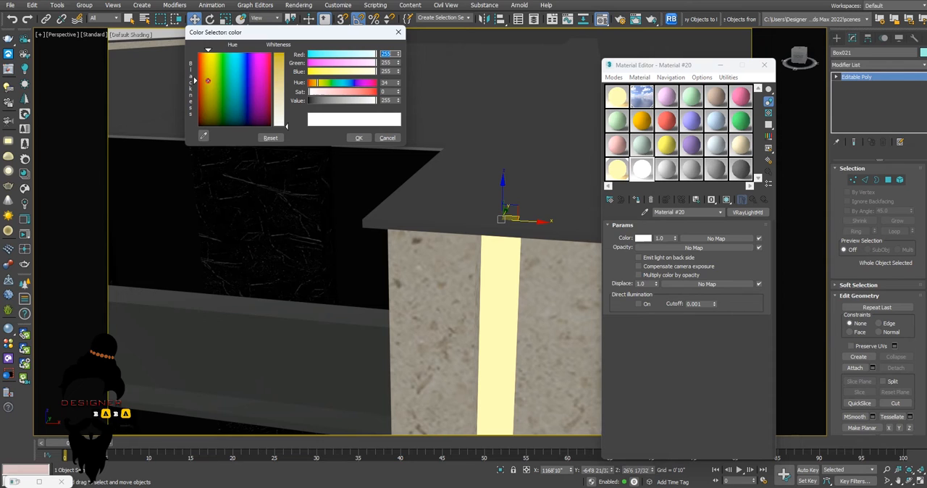
left_click(341, 91)
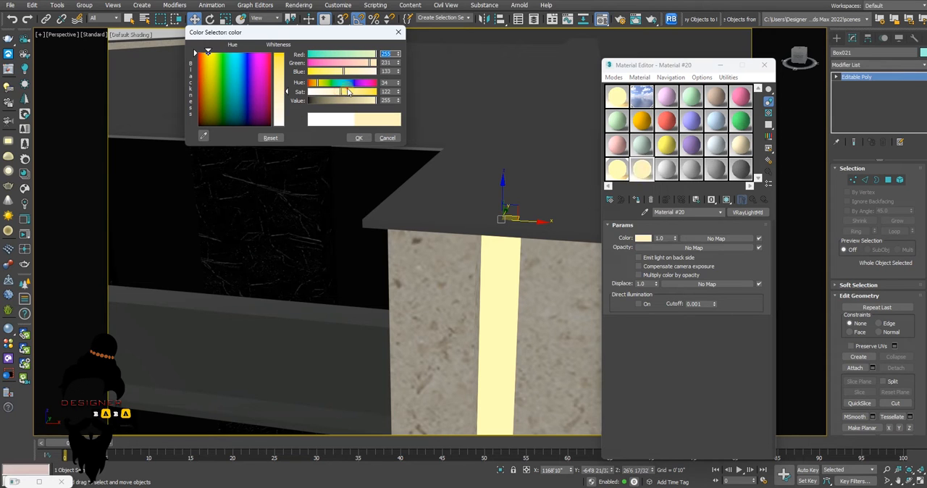
left_click(359, 138)
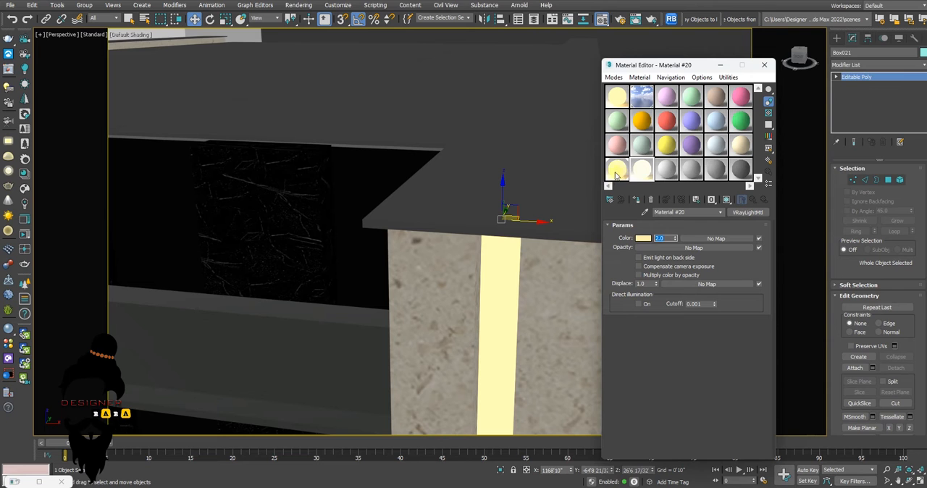
left_click(642, 239)
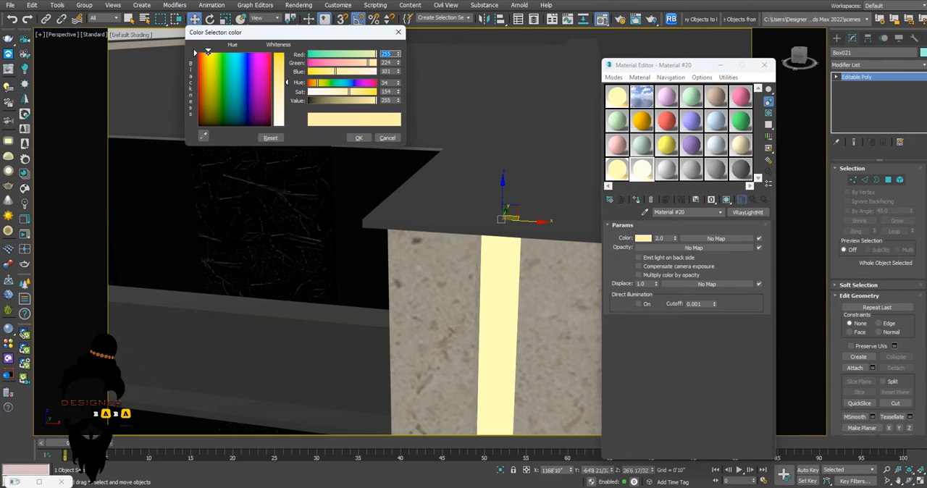
left_click(358, 137)
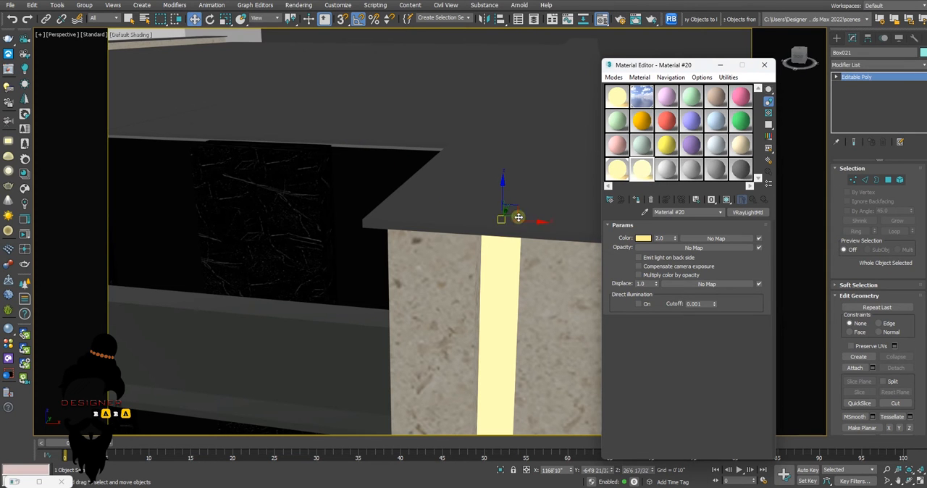
Close the Material Editor and render the whole house from the VRayCam001 camera with region rendering turned off
scroll(456, 224, "down", 10)
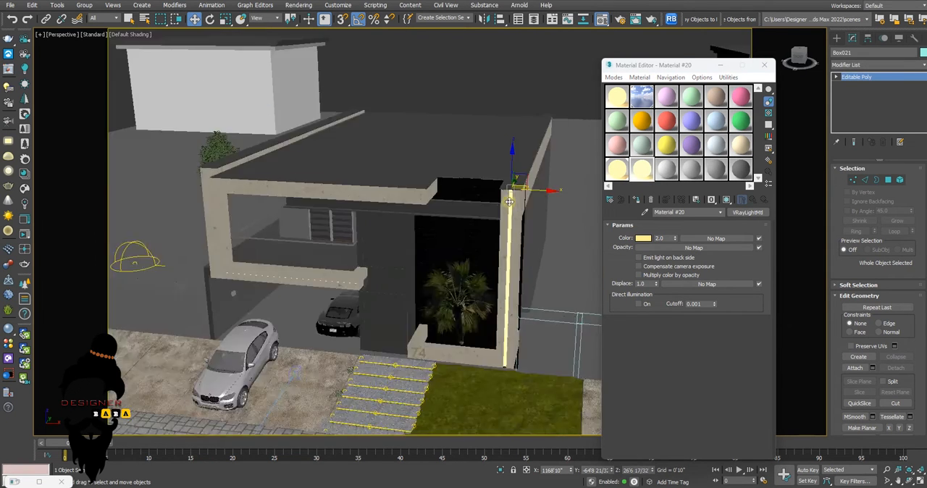
scroll(542, 239, "up", 10)
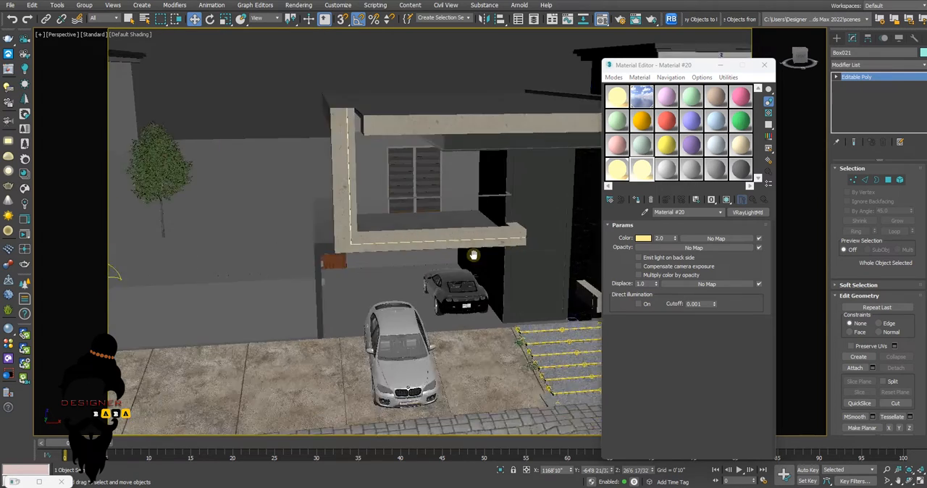
scroll(346, 226, "up", 3)
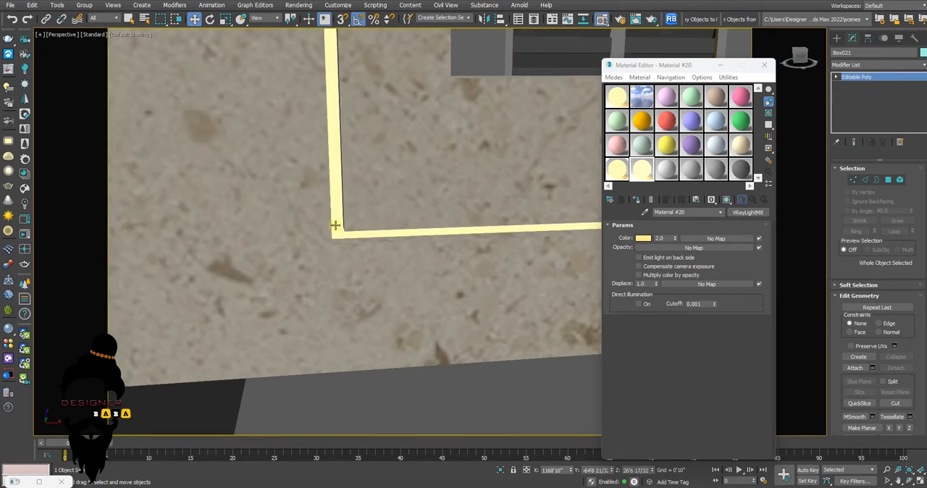
scroll(335, 226, "down", 10)
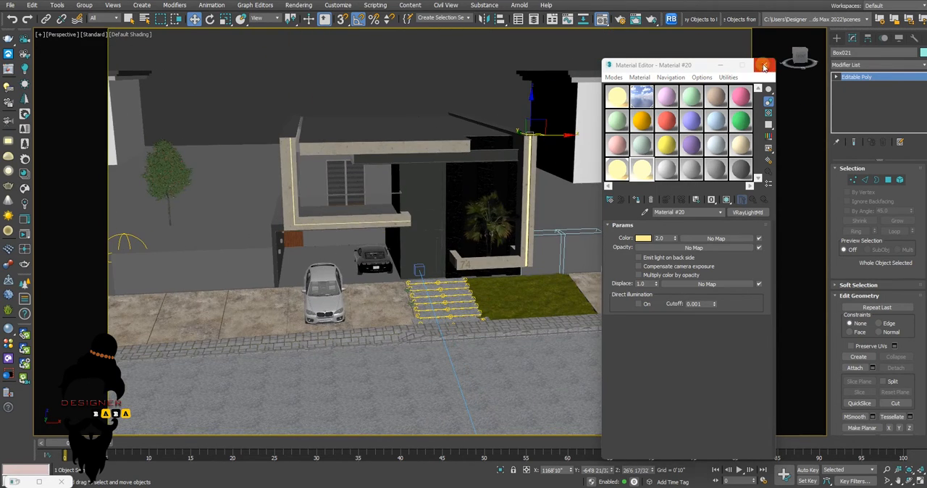
left_click(764, 67)
key("c")
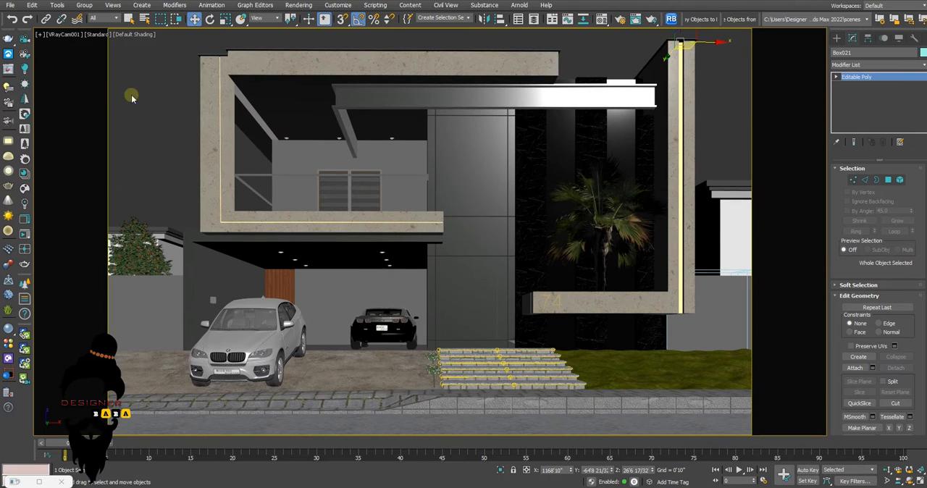
left_click(7, 70)
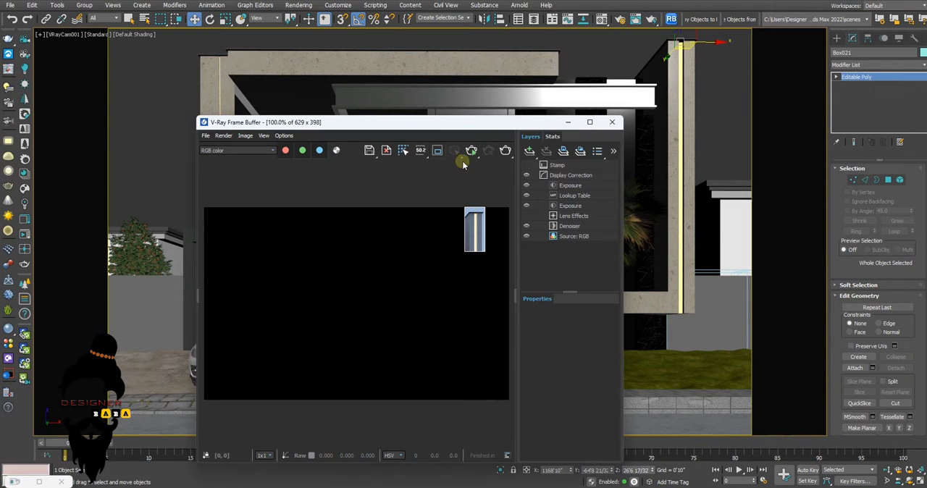
left_click(436, 152)
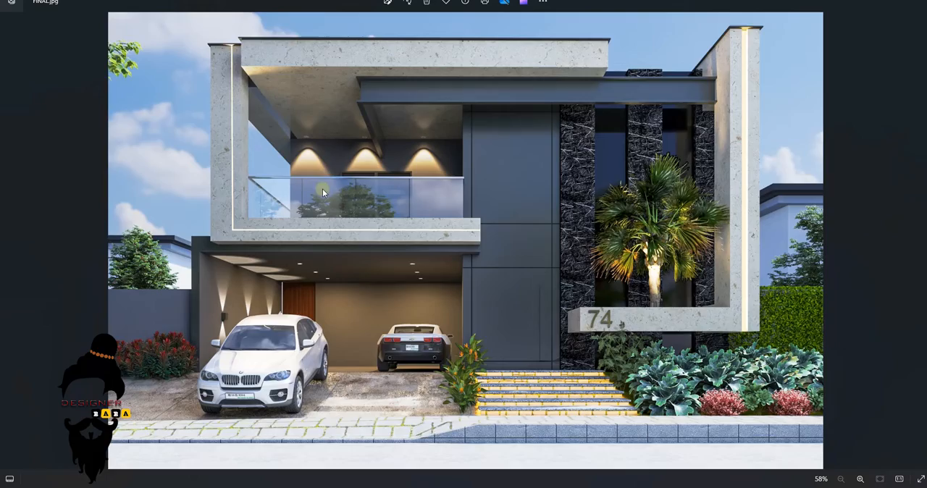
Examine the balcony, garage and wall lights in the reference image FINAL.jpg, and switch back to 3ds Max
scroll(326, 158, "up", 4)
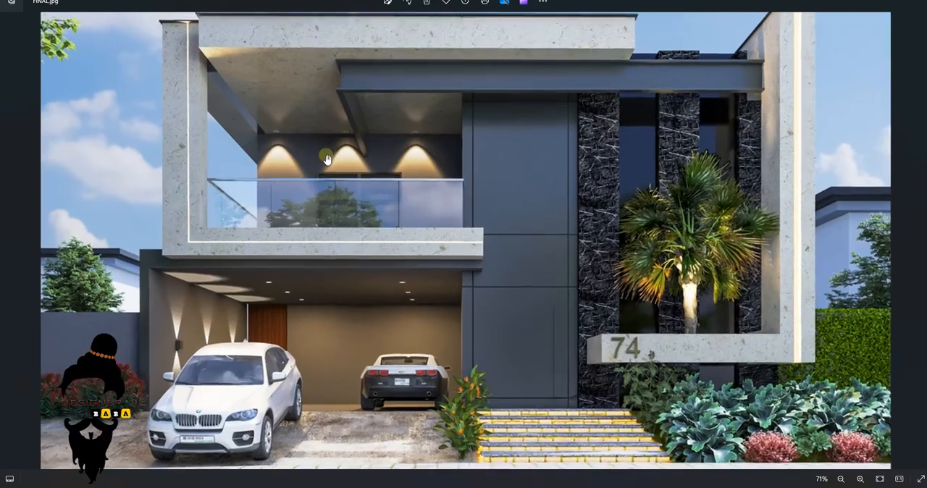
scroll(424, 161, "down", 2)
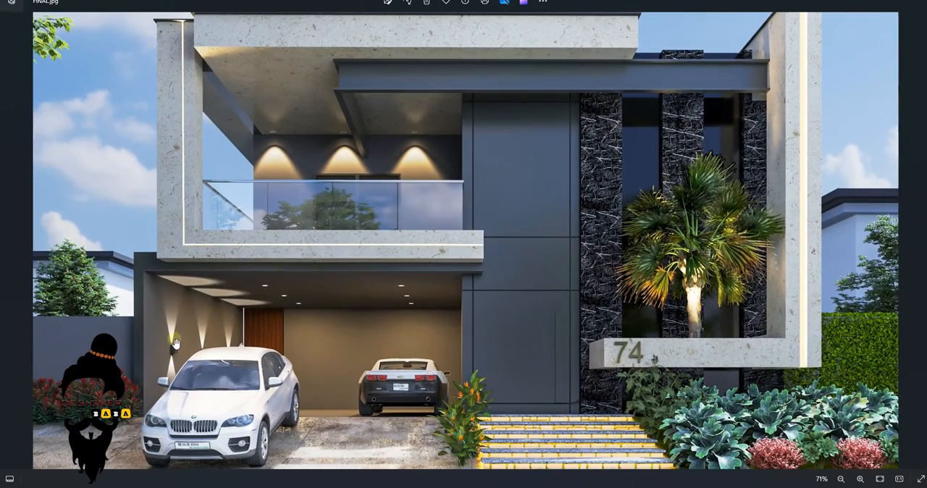
scroll(175, 344, "down", 2)
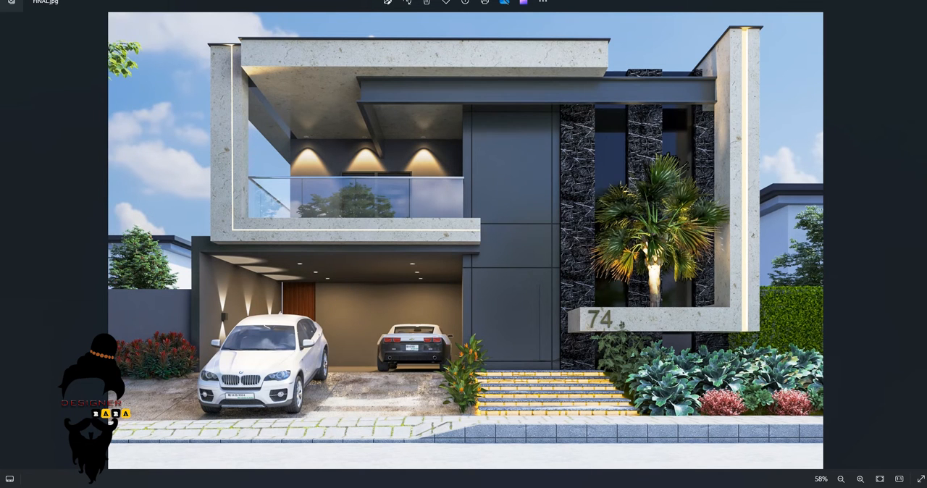
left_click(499, 487)
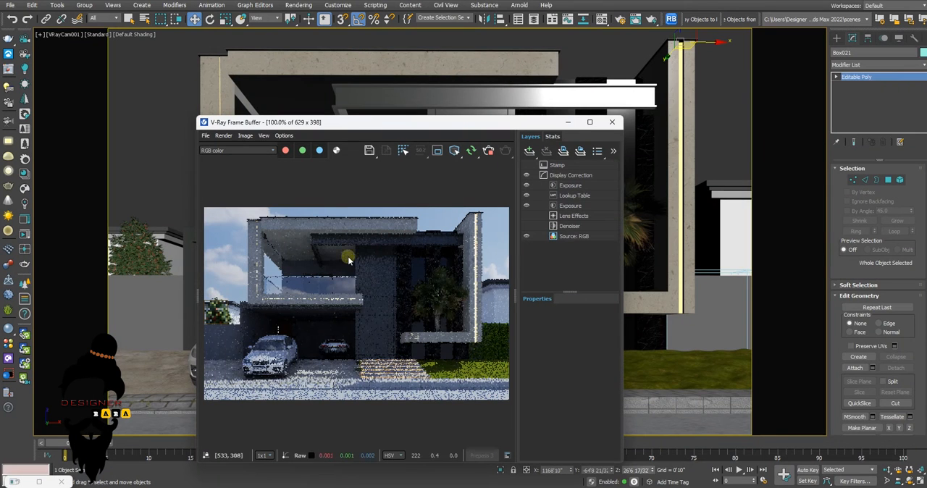
Close the frame buffer and show the garage ceiling's round downlights in a full-size wireframe view from above
left_click(612, 123)
key("p")
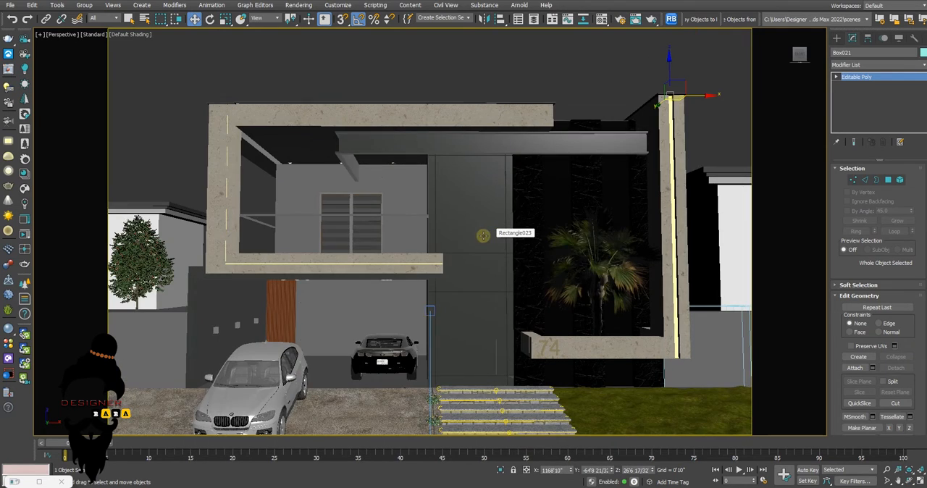
scroll(444, 258, "up", 4)
scroll(357, 284, "up", 5)
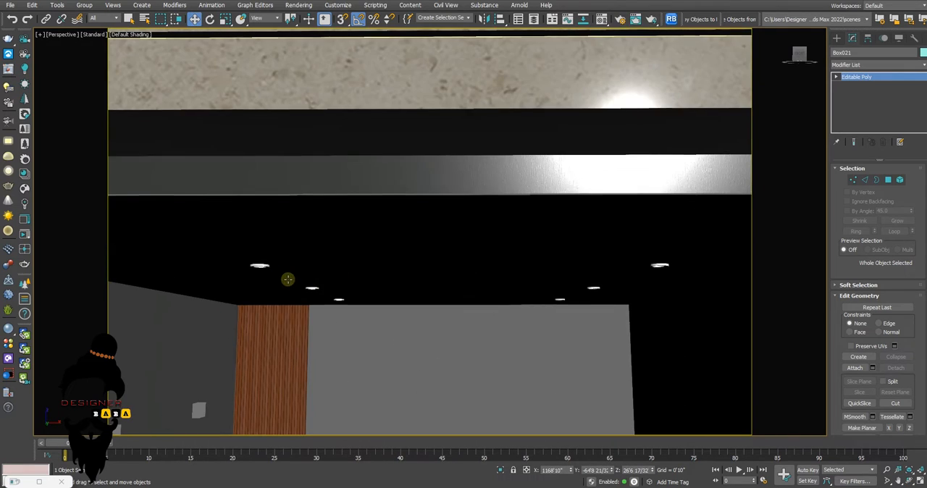
key("alt+w")
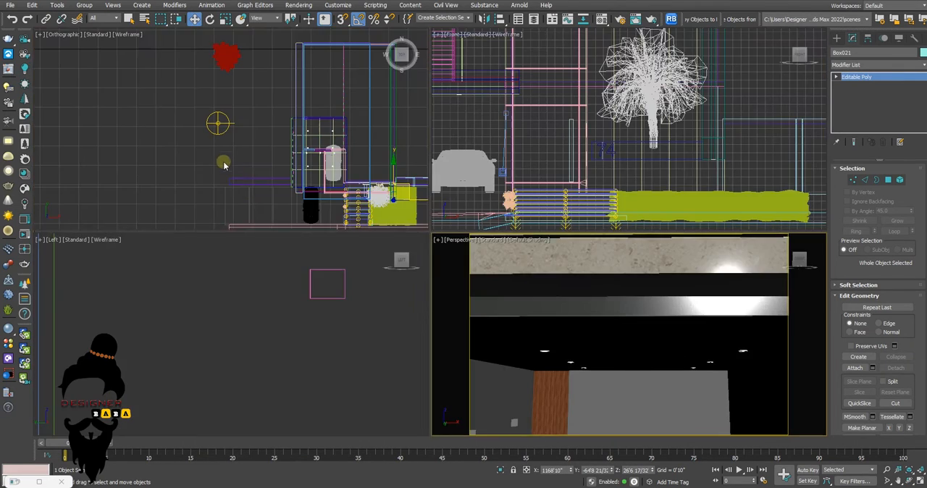
right_click(225, 163)
key("alt+w")
middle_click_drag(447, 217, 360, 176)
scroll(503, 192, "up", 2)
scroll(506, 194, "up", 5)
middle_click_drag(510, 221, 446, 193)
Create a VRayLight of type Disc inside the ring of a rear garage downlight and move it to the ring's centre
left_click(837, 37)
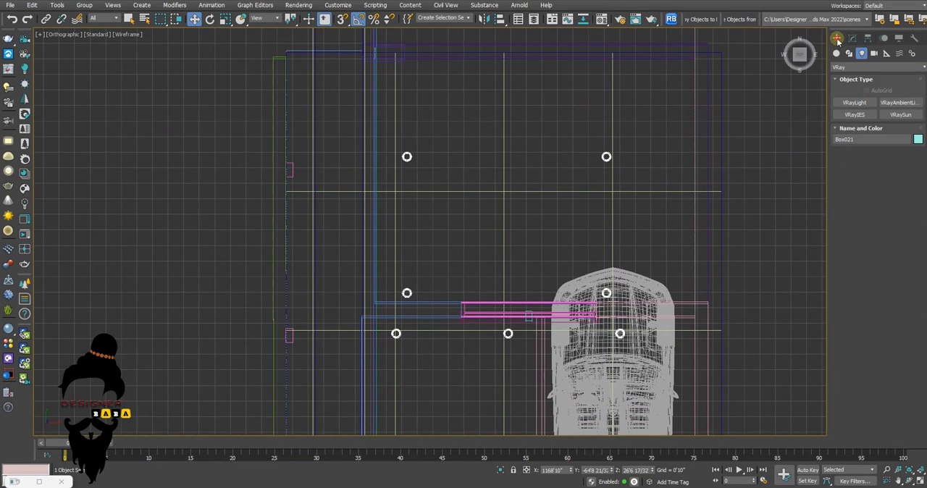
left_click(855, 102)
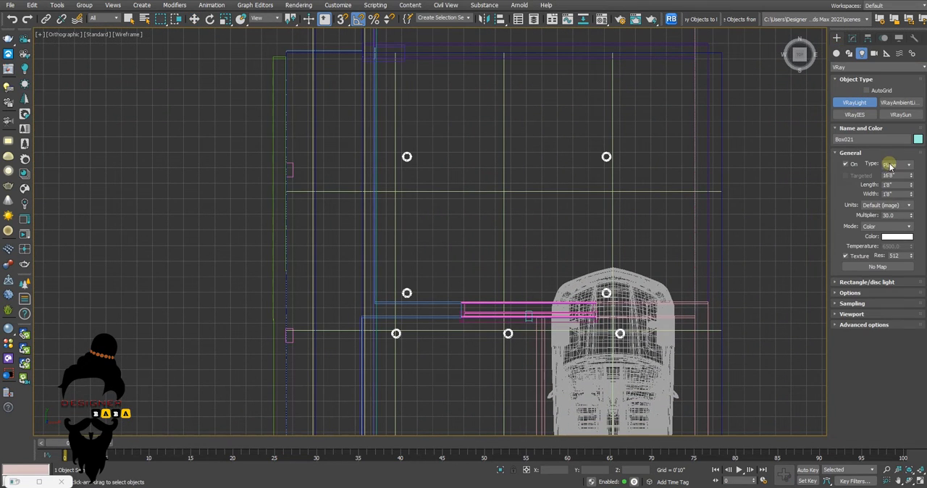
left_click(891, 165)
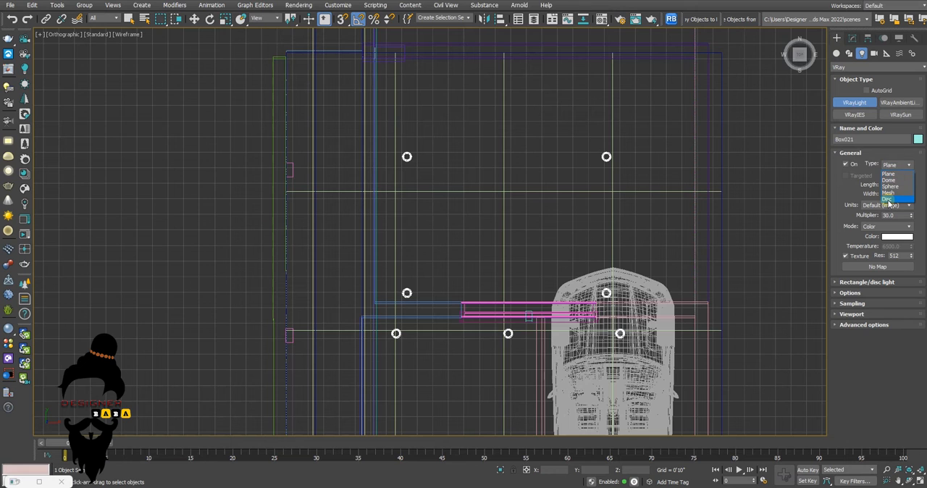
left_click(887, 199)
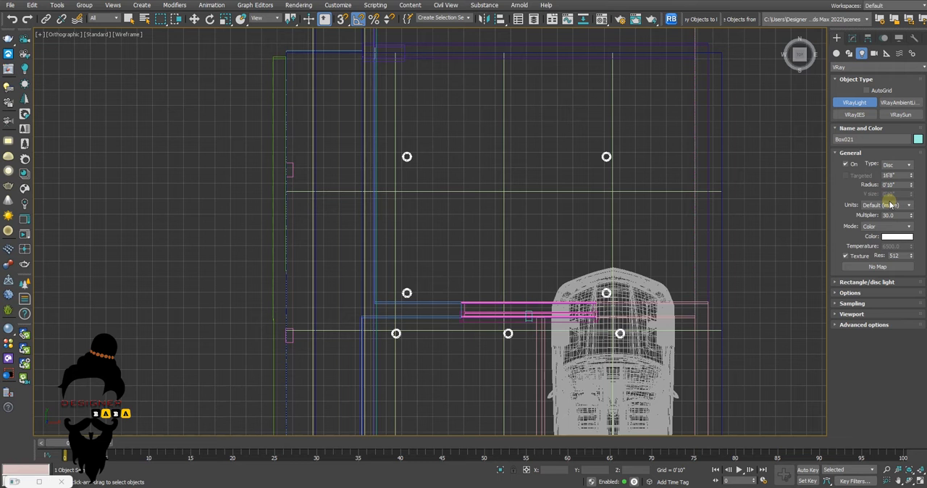
scroll(439, 158, "up", 8)
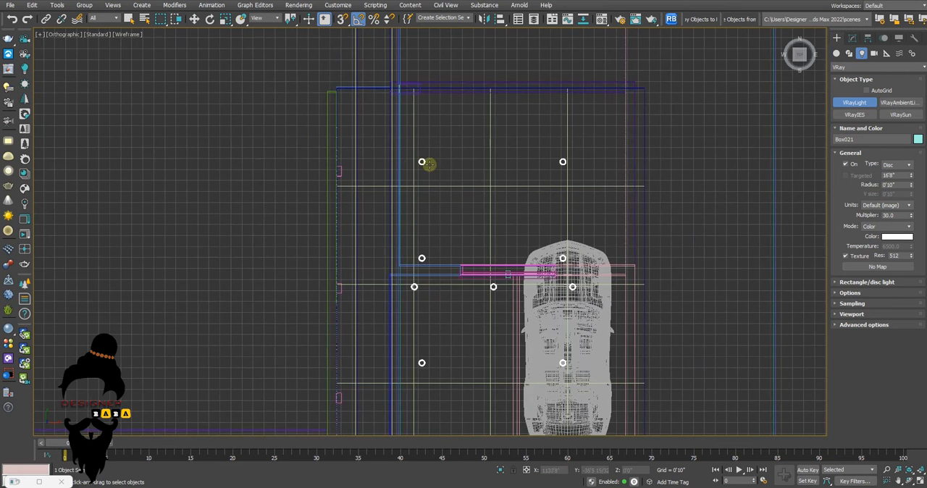
left_click_drag(394, 166, 388, 203)
key("w")
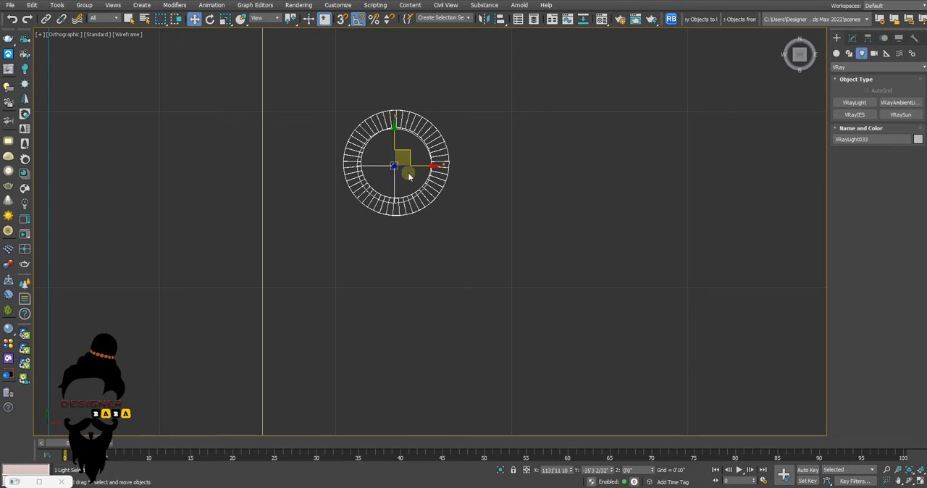
left_click_drag(408, 151, 409, 148)
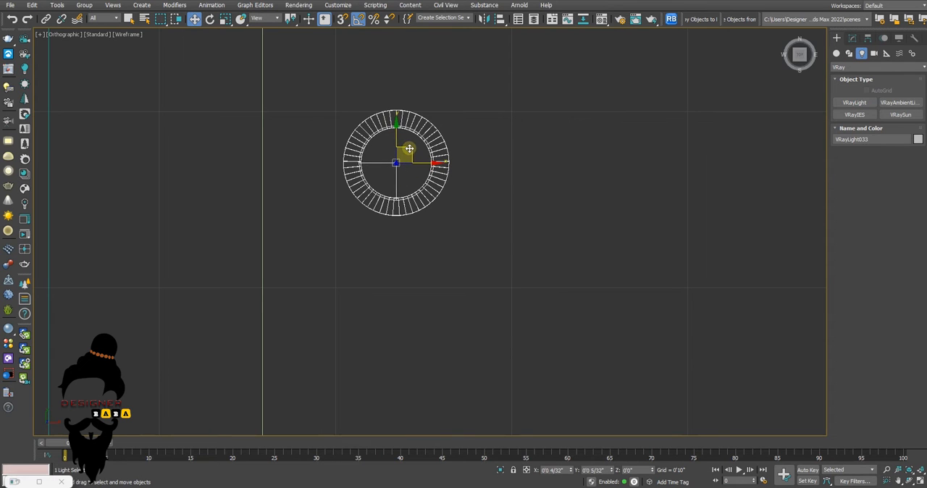
Raise the disc light in the front view to the garage downlight fixture, at a height of about 10'2"
key("alt+w")
key("alt+w")
scroll(493, 172, "down", 5)
scroll(494, 173, "up", 5)
left_click_drag(493, 225, 483, 95)
scroll(495, 133, "up", 8)
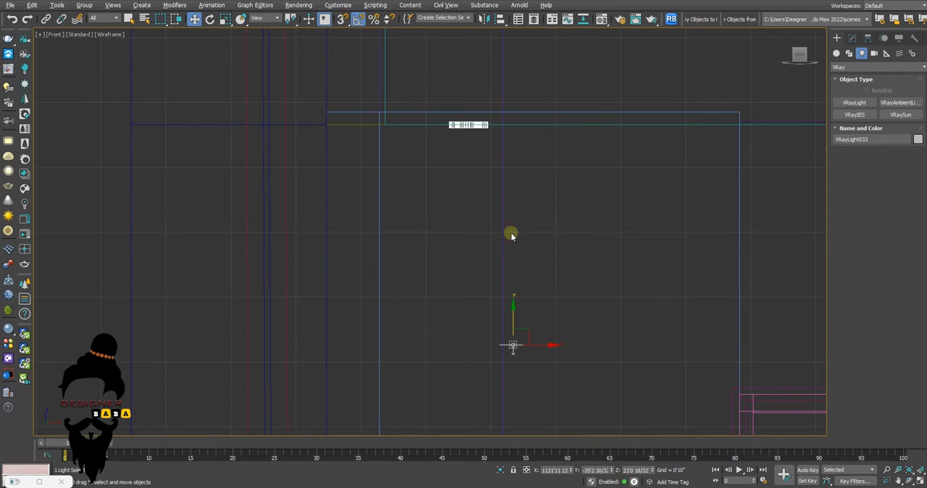
left_click_drag(514, 310, 517, 165)
left_click_drag(523, 279, 524, 293)
scroll(528, 282, "down", 10)
middle_click_drag(532, 263, 526, 200)
scroll(526, 200, "up", 4)
left_click_drag(524, 171, 534, 434)
left_click_drag(528, 407, 529, 388)
middle_click_drag(525, 410, 517, 235)
scroll(517, 236, "up", 8)
scroll(517, 231, "up", 5)
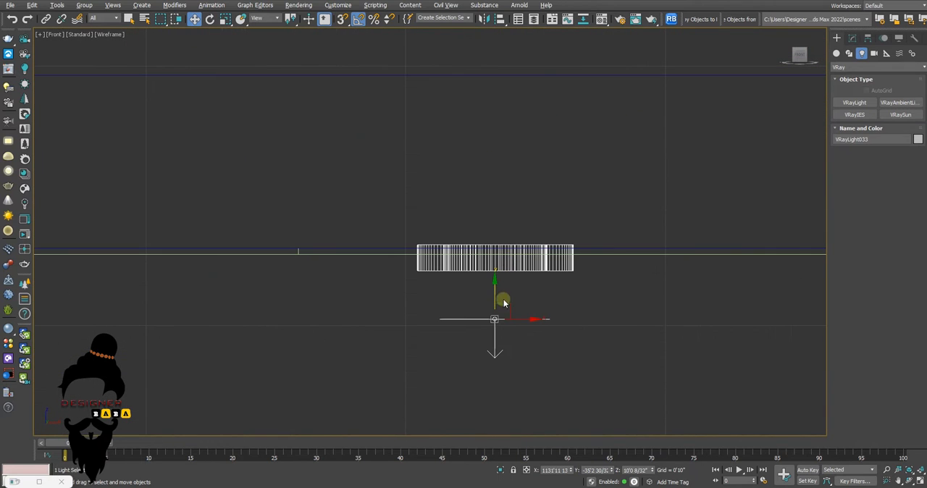
left_click_drag(495, 296, 482, 250)
Return to the view from above and align the disc light along Y with the centre of the downlight ring
scroll(460, 284, "down", 2)
key("alt+w")
middle_click(291, 153)
key("alt+w")
scroll(297, 176, "down", 5)
middle_click_drag(346, 190, 396, 268)
scroll(398, 261, "down", 5)
scroll(413, 253, "up", 6)
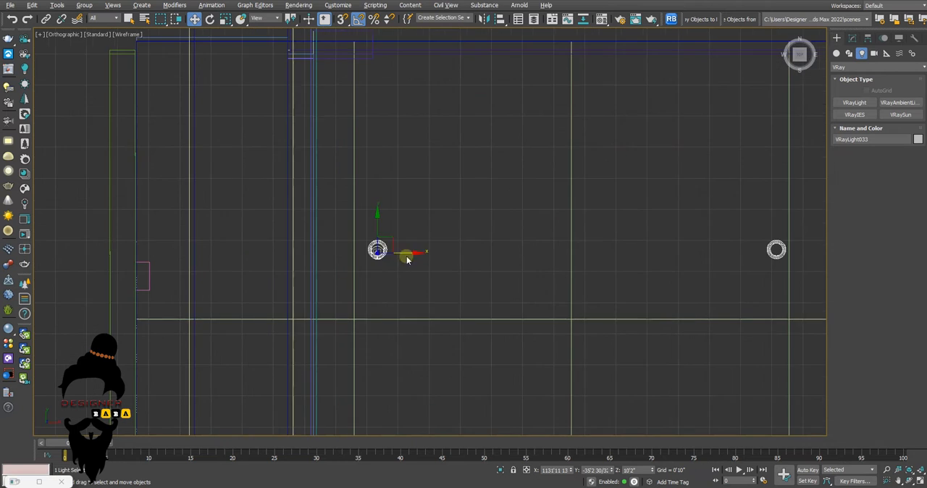
scroll(389, 239, "down", 3)
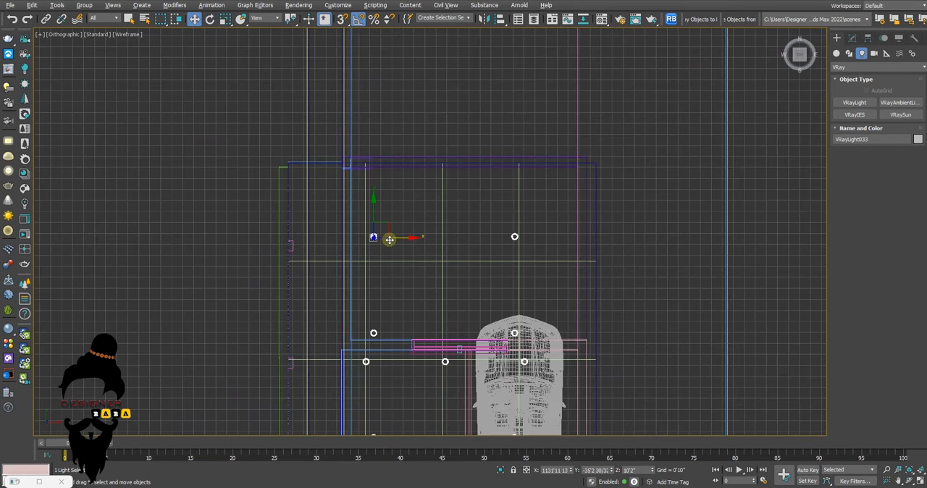
scroll(390, 240, "up", 6)
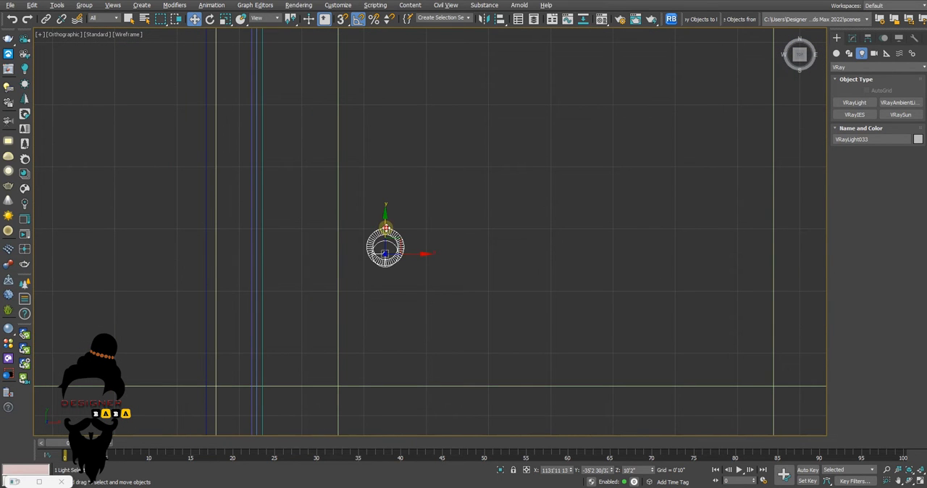
scroll(377, 233, "down", 3)
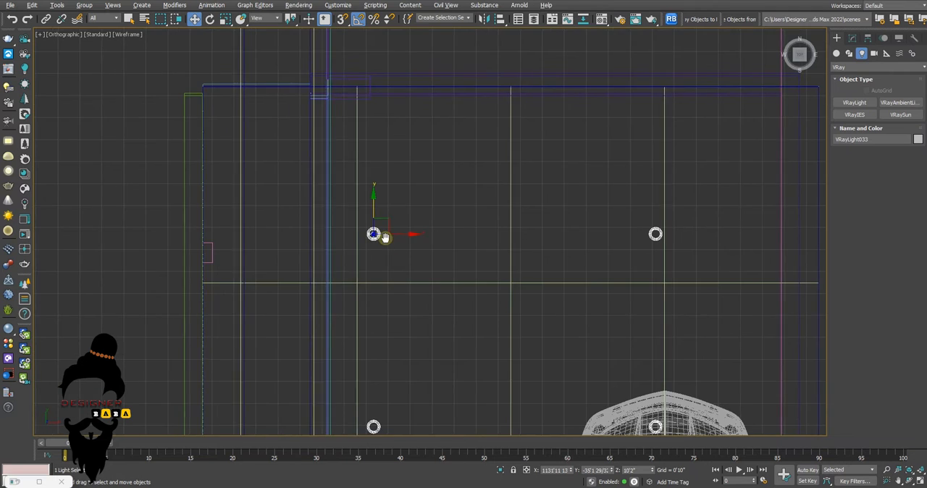
middle_click_drag(384, 237, 373, 233)
Clone the disc light along X as one instance onto the other downlight in the same garage row
left_click_drag(410, 233, 668, 265, "shift")
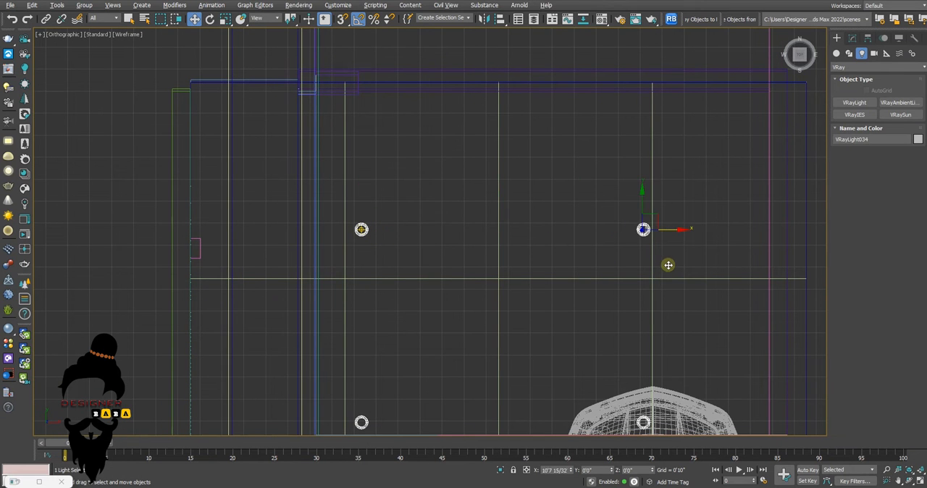
left_click(420, 223)
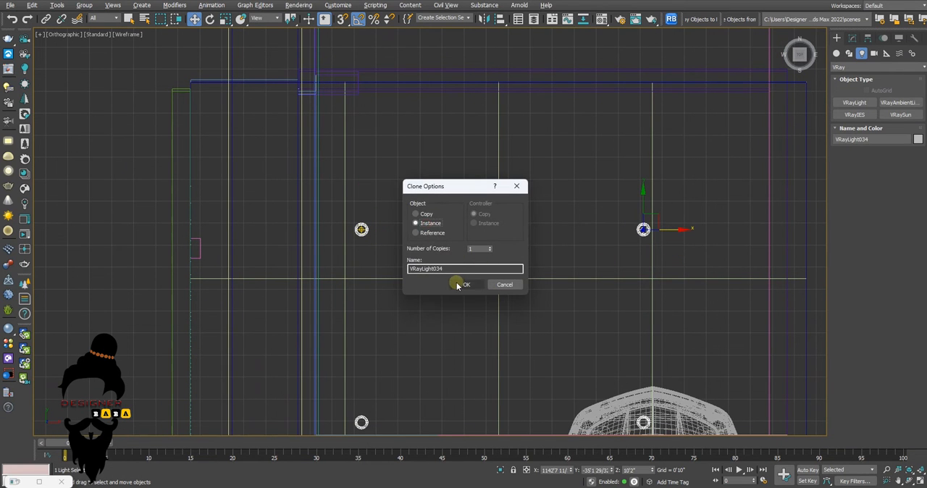
left_click(464, 285)
scroll(455, 239, "down", 5)
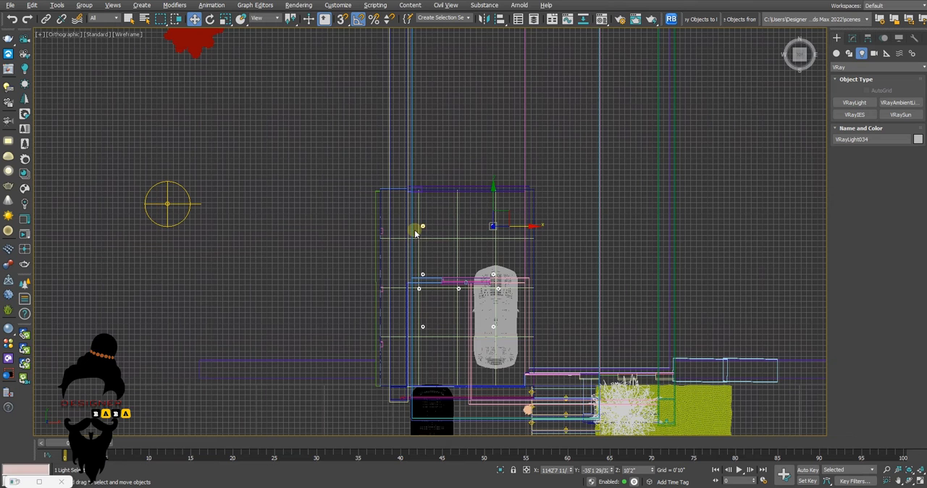
Restrict selection to Lights and clone the rear pair of garage disc lights along Y as two instances over the other downlight rows
left_click(102, 17)
left_click(99, 45)
left_click(493, 227, "ctrl")
scroll(492, 236, "up", 2)
scroll(492, 236, "up", 5)
left_click_drag(444, 142, 471, 334)
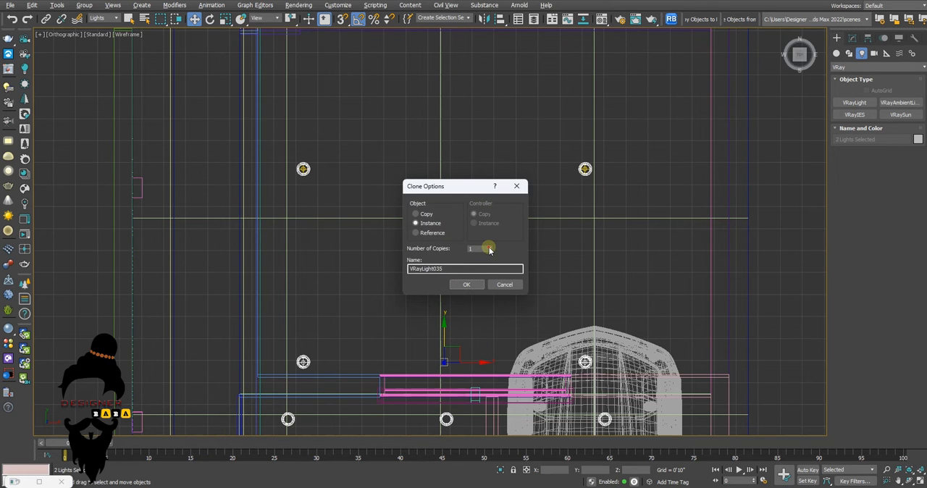
left_click(467, 283)
Shift the front pair of garage disc lights along Y onto the centres of their downlight rings
scroll(501, 268, "down", 3)
scroll(586, 415, "up", 3)
scroll(464, 262, "up", 2)
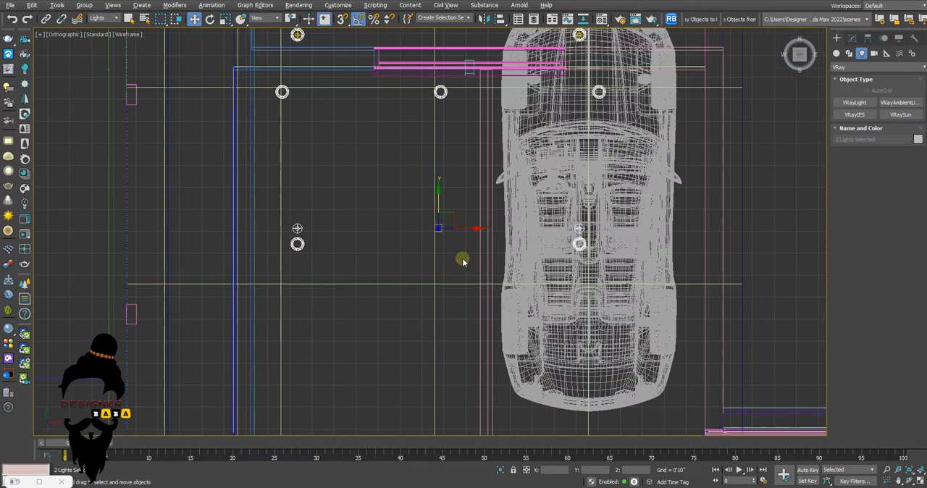
left_click_drag(437, 198, 439, 215)
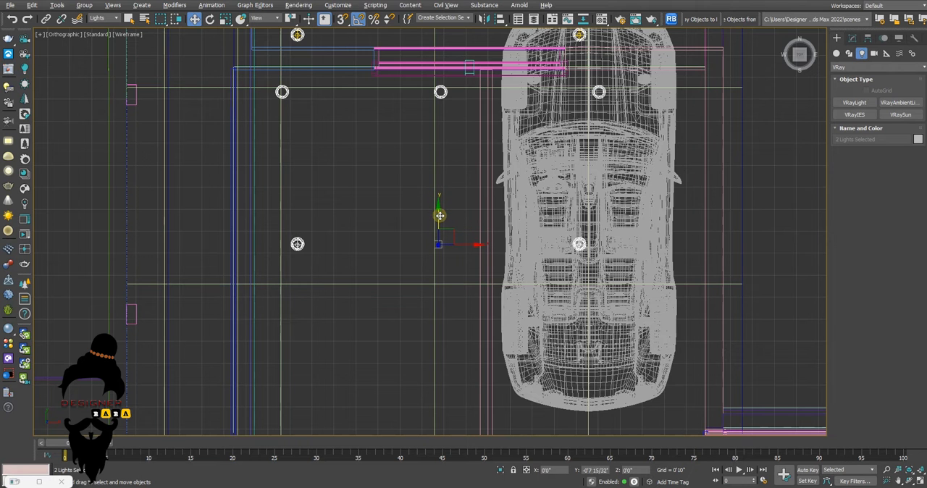
Return to the full camera view and start an interactive V-Ray render of the house
key("alt+w")
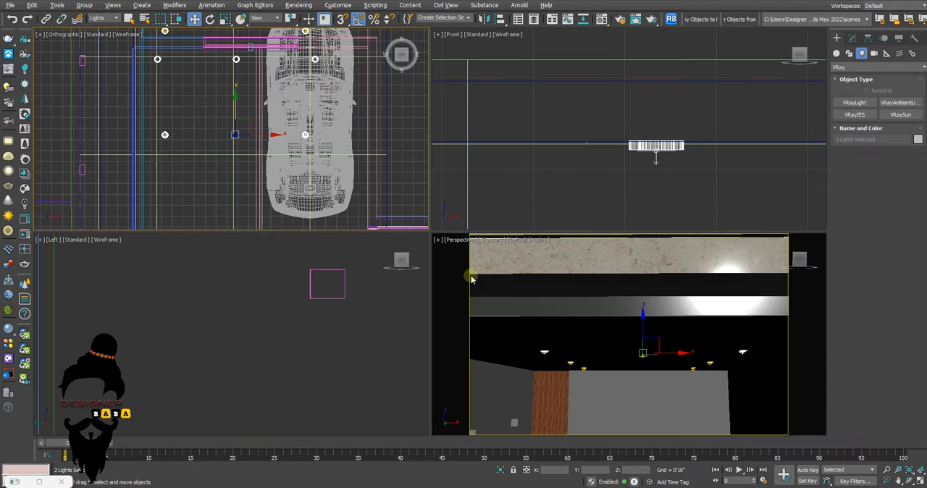
key("alt+w")
key("c")
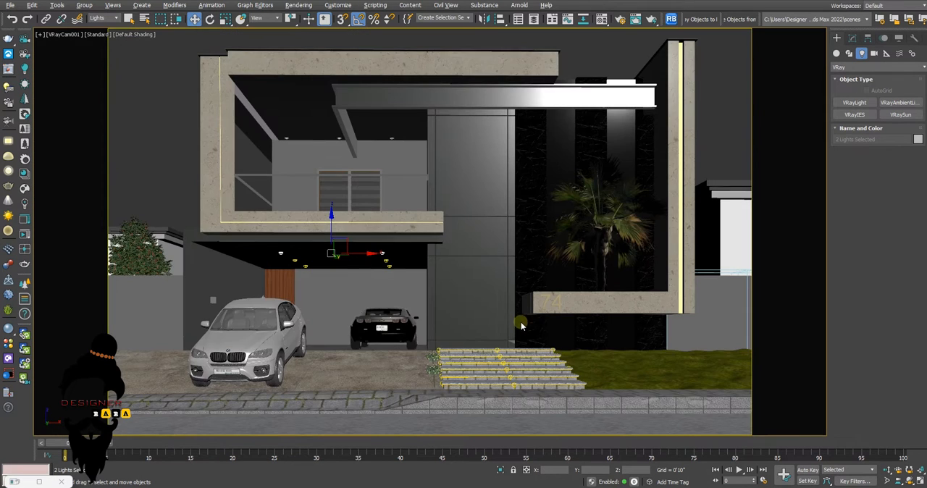
key("shift+f")
key("shift+f")
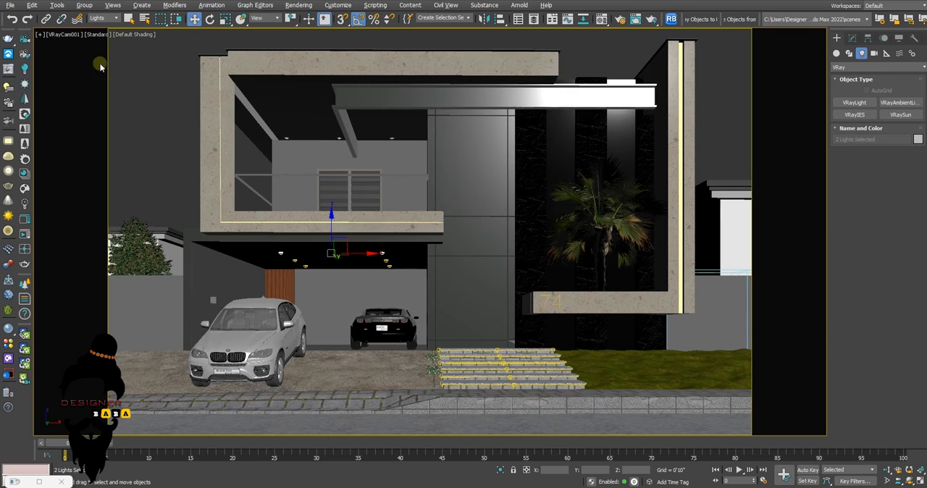
left_click(9, 70)
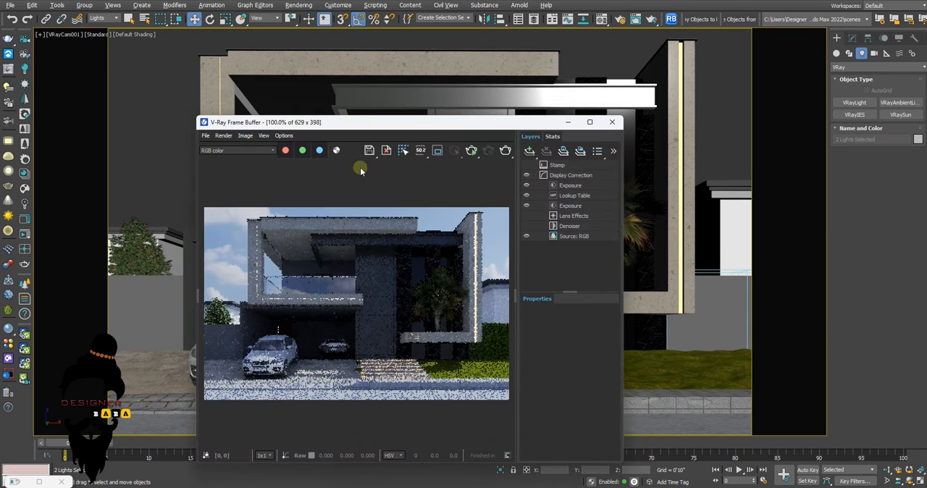
left_click(472, 152)
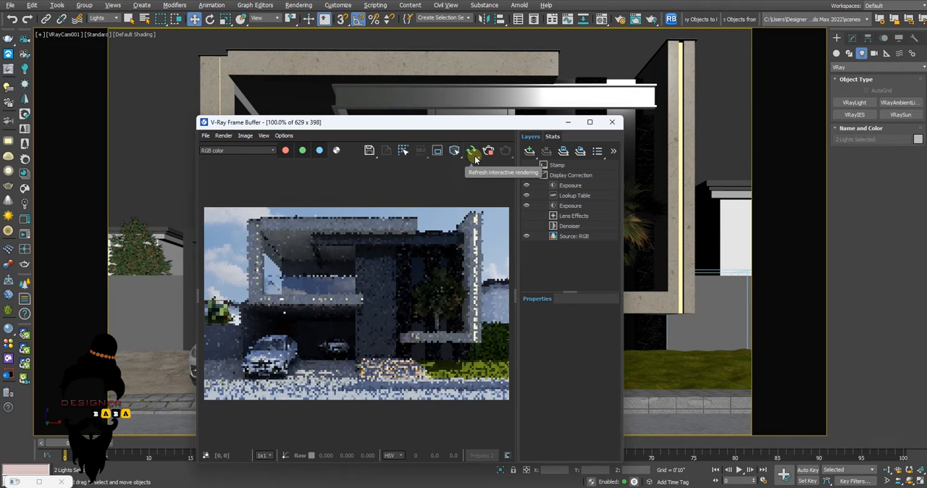
Limit the interactive render to a region about 154 by 126 pixels around the garage and move the frame buffer aside
left_click(438, 151)
left_click_drag(271, 296, 347, 357)
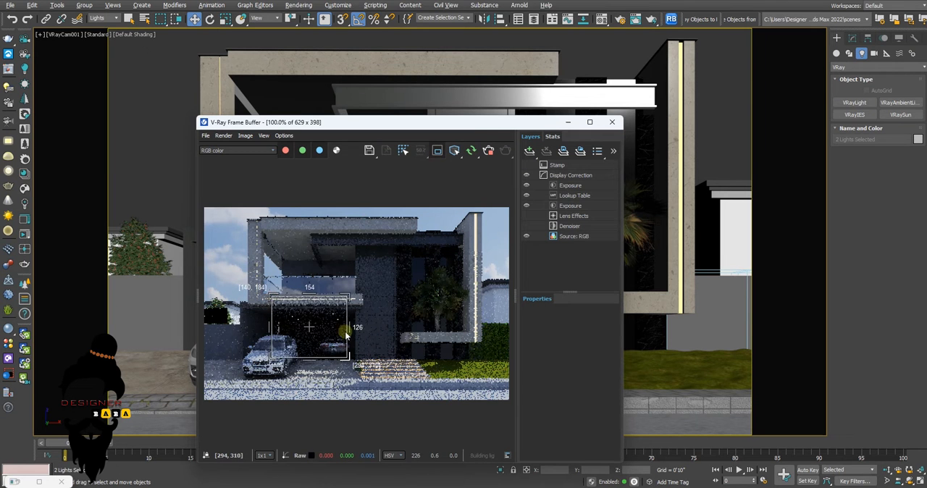
left_click_drag(480, 124, 592, 125)
Set the multiplier of the garage disc lights to 5000 and minimize the frame buffer
left_click(852, 38)
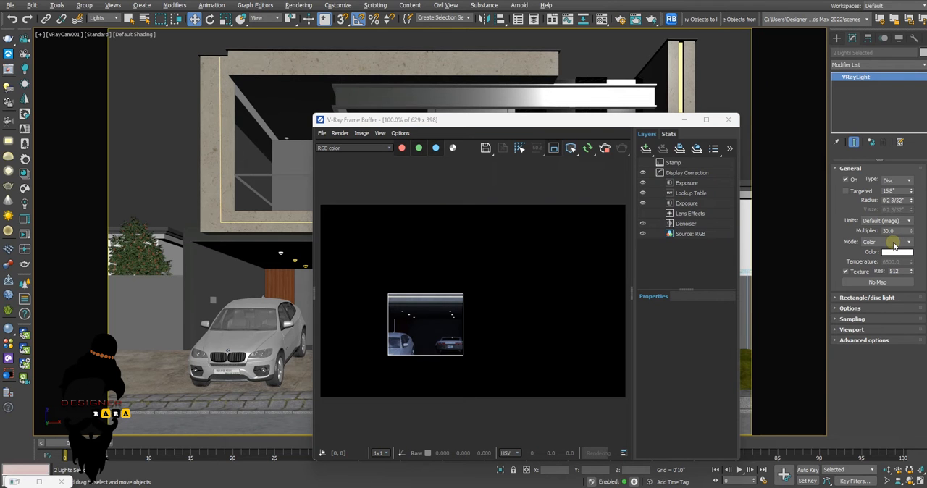
left_click_drag(897, 231, 855, 229)
type("300")
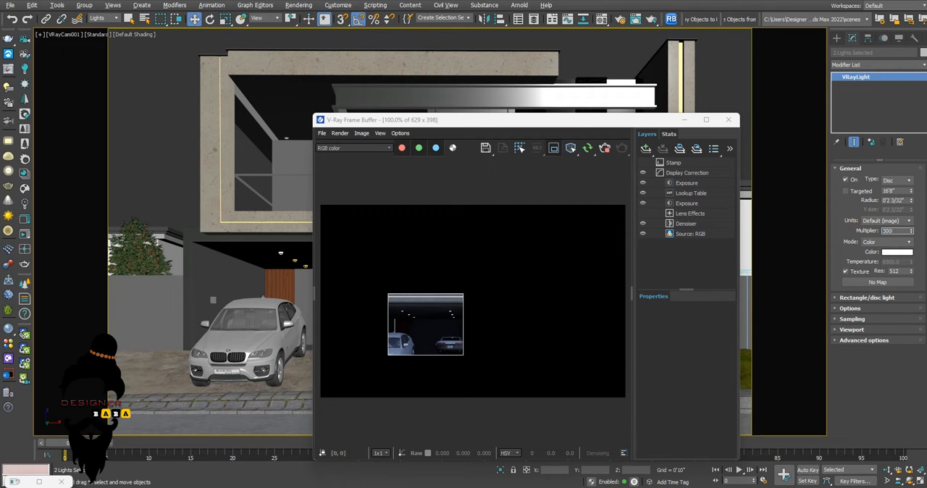
type("0")
key("Return")
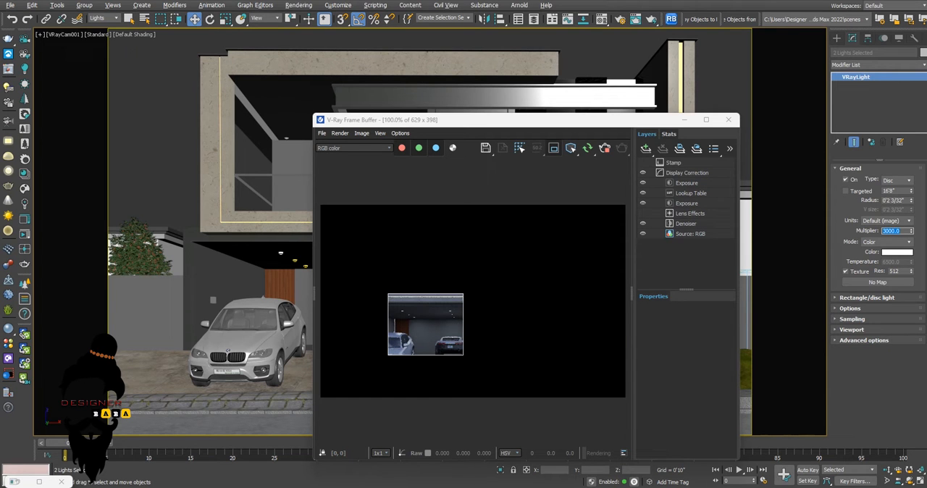
type("5000")
key("Return")
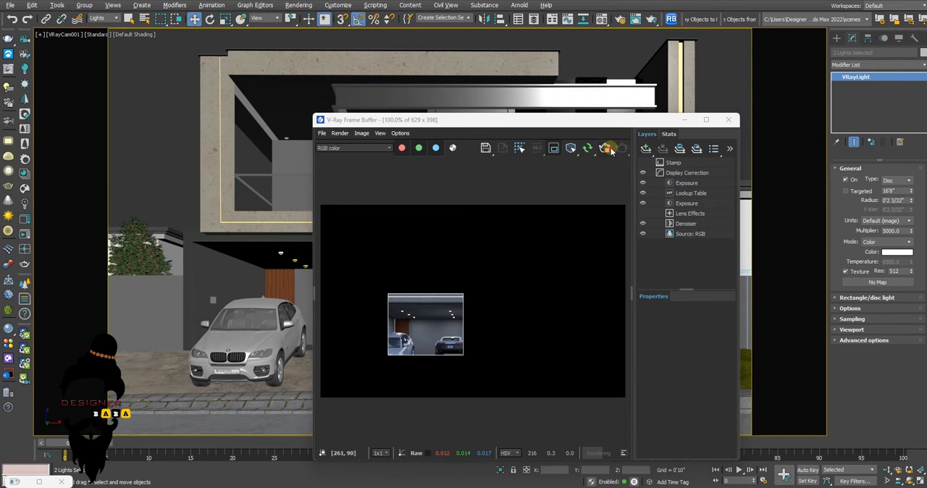
left_click(684, 121)
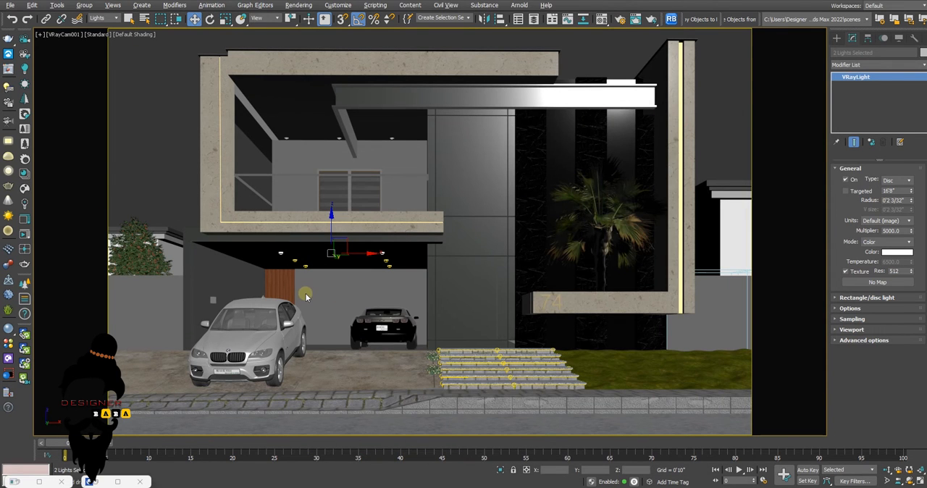
Create a targeted VRayIES light in the front view, pointing straight down from the leftmost balcony downlight
key("alt+w")
middle_click(587, 198)
key("z")
scroll(584, 193, "down", 5)
middle_click_drag(590, 135, 582, 161)
scroll(581, 161, "up", 5)
left_click(626, 58)
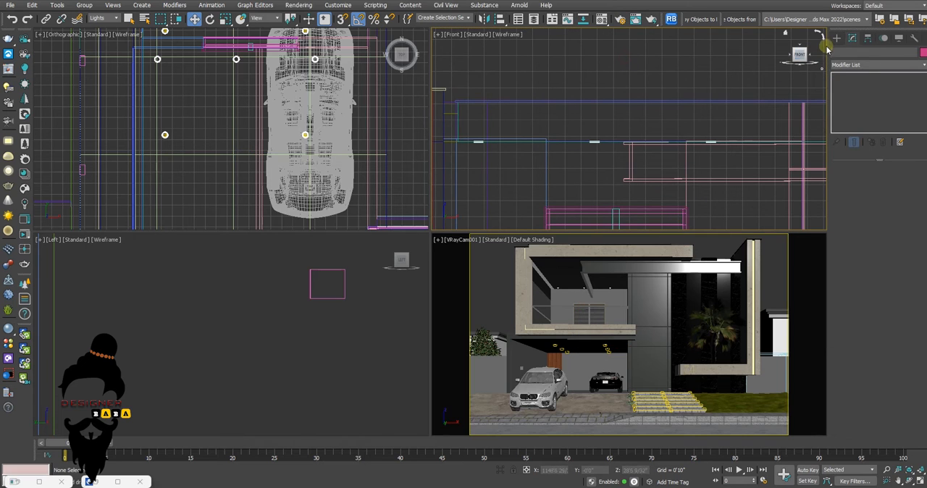
left_click(837, 38)
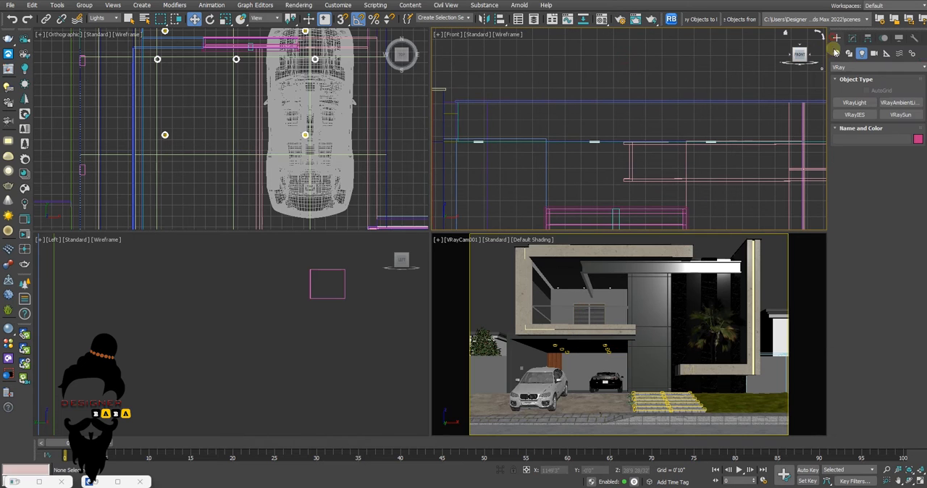
left_click(855, 114)
scroll(476, 168, "up", 5)
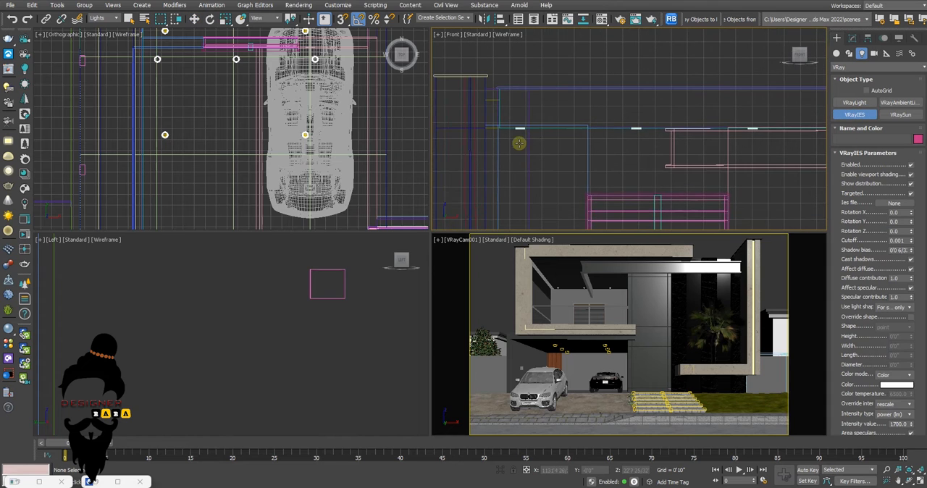
left_click_drag(520, 98, 525, 218)
scroll(524, 177, "down", 3)
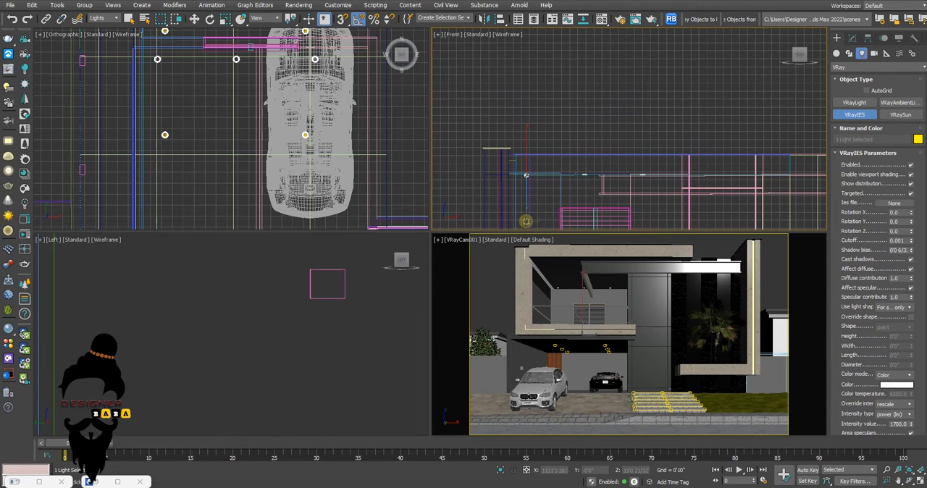
right_click(534, 205)
Move the IES light along Y in the view from above, into the ring of the leftmost balcony downlight
scroll(522, 217, "up", 3)
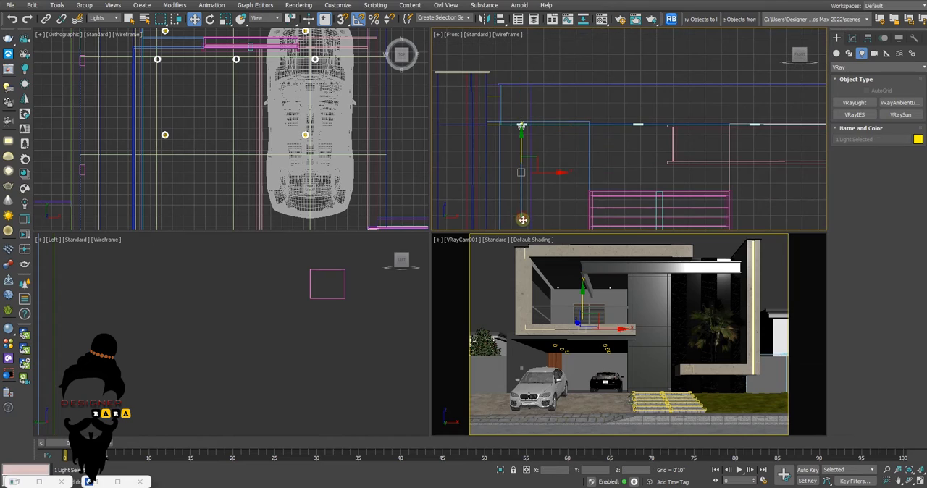
key("alt+w")
scroll(246, 136, "down", 8)
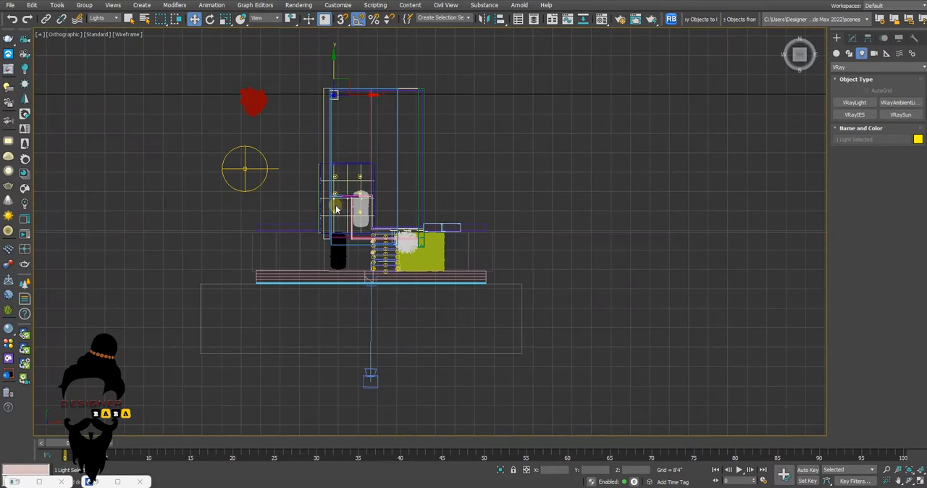
left_click_drag(334, 66, 342, 298)
scroll(332, 175, "up", 5)
scroll(332, 177, "up", 5)
scroll(332, 338, "up", 6)
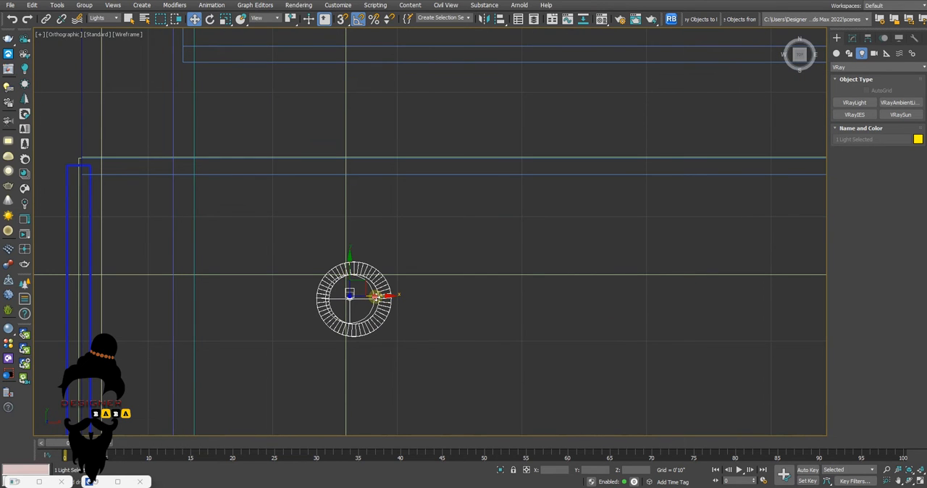
Clone the IES light along X as two instances in the front view and align the last one with its downlight
key("alt+w")
key("alt+w")
scroll(478, 208, "down", 3)
left_click_drag(379, 263, 498, 288, "shift")
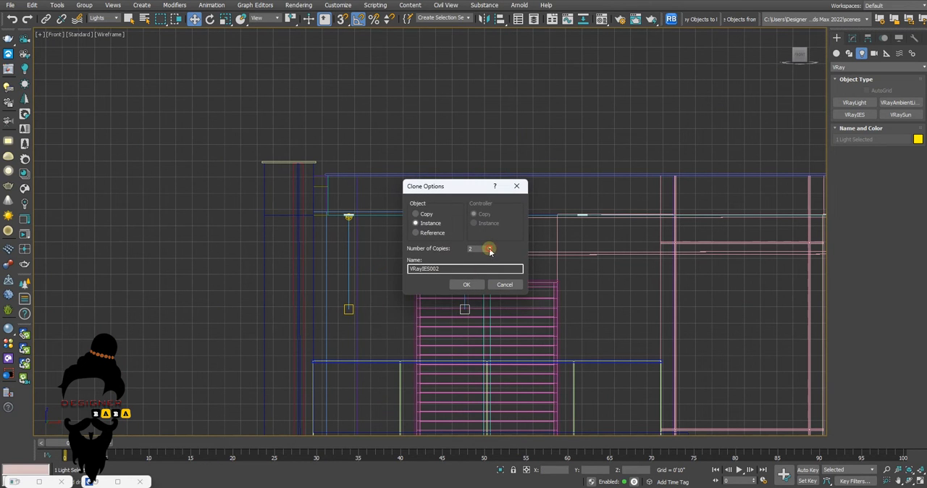
left_click(466, 284)
middle_click_drag(562, 269, 534, 253)
scroll(538, 261, "up", 4)
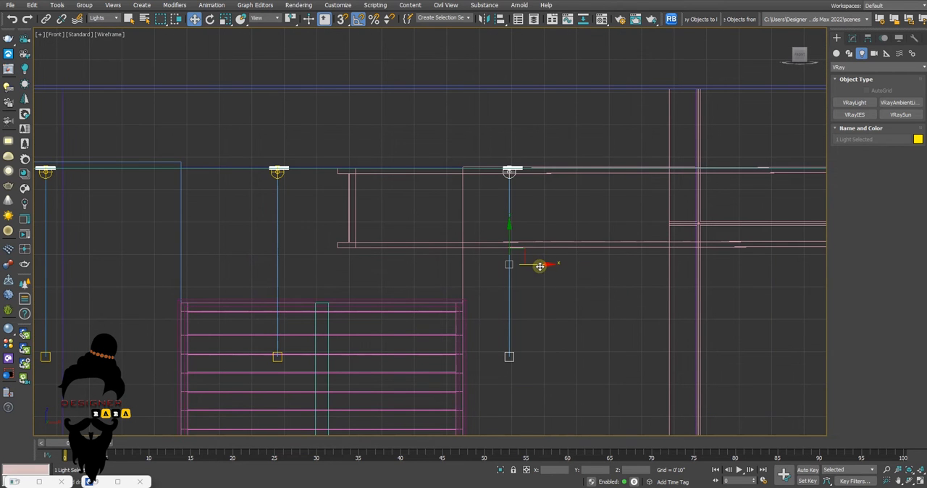
Start an interactive render from the camera view, limit its region to the balcony and enlarge the image
key("alt+w")
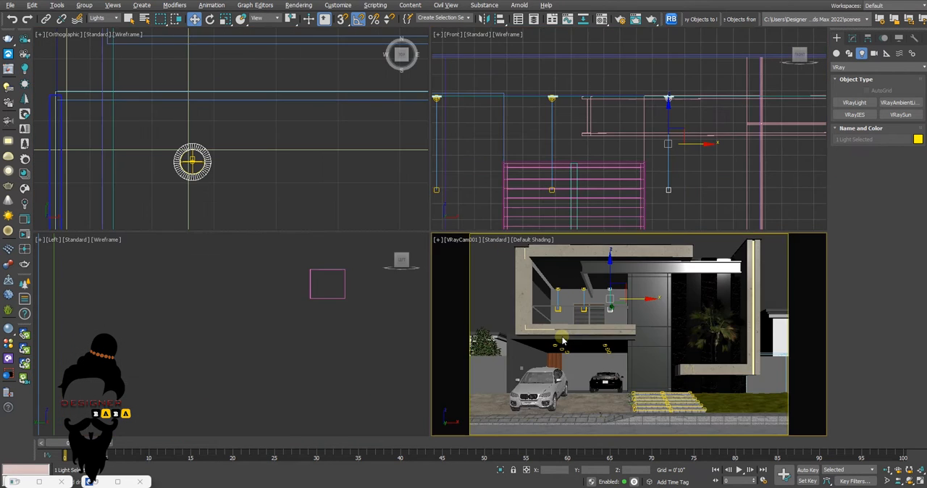
key("alt+w")
key("shift+q")
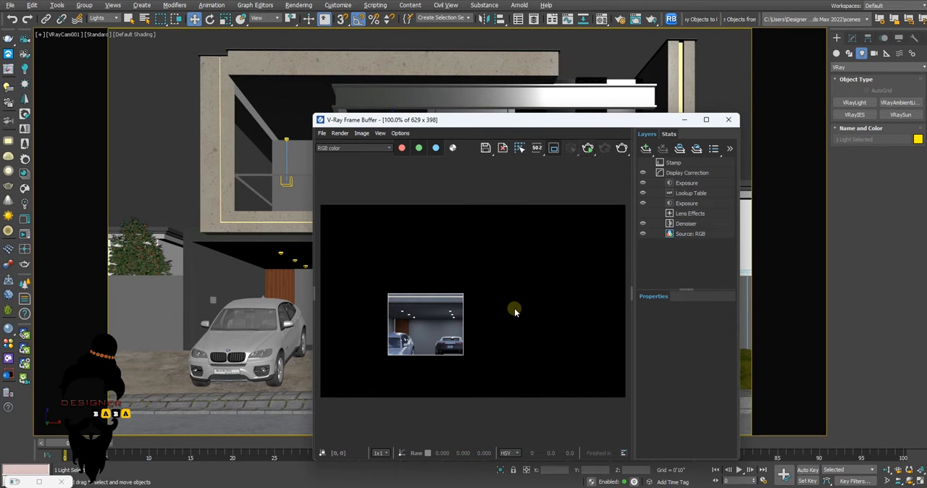
left_click_drag(399, 219, 495, 301)
scroll(470, 291, "up", 2)
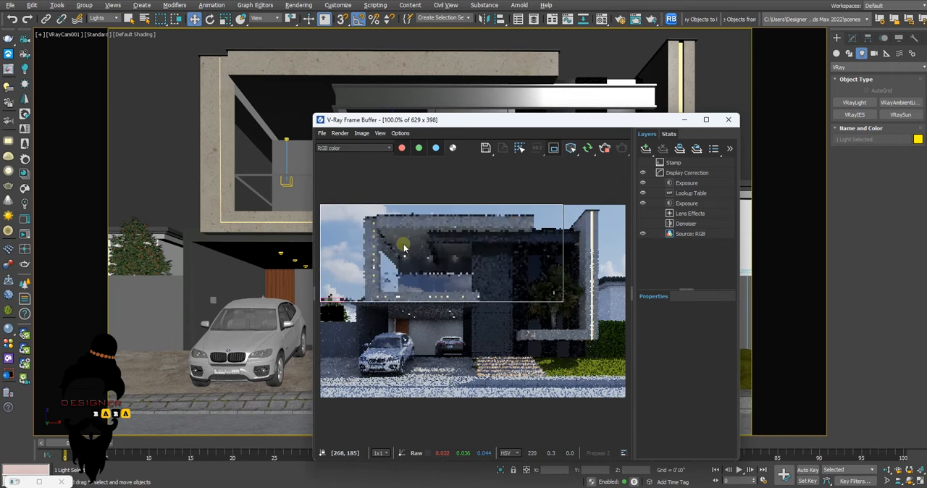
left_click_drag(372, 218, 477, 302)
scroll(443, 269, "up", 1)
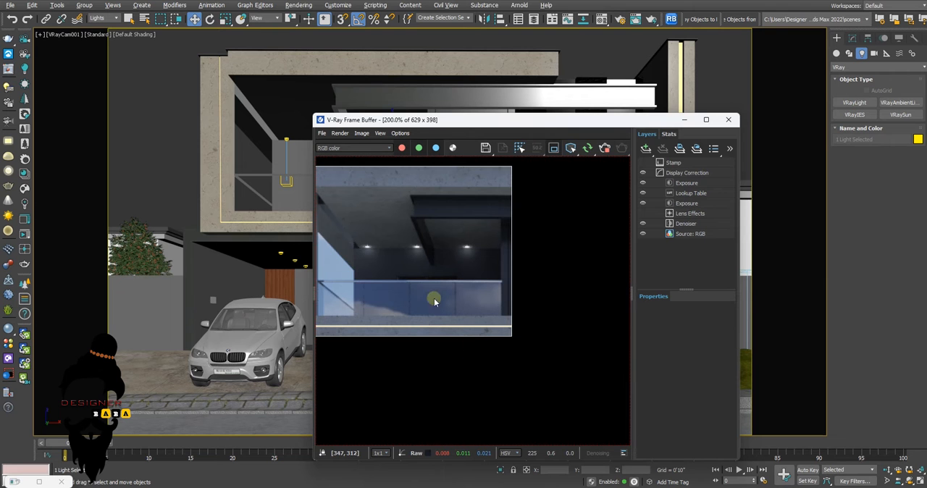
Select one of the instanced balcony IES lights and load vee.ies as its IES file
left_click_drag(554, 122, 533, 120)
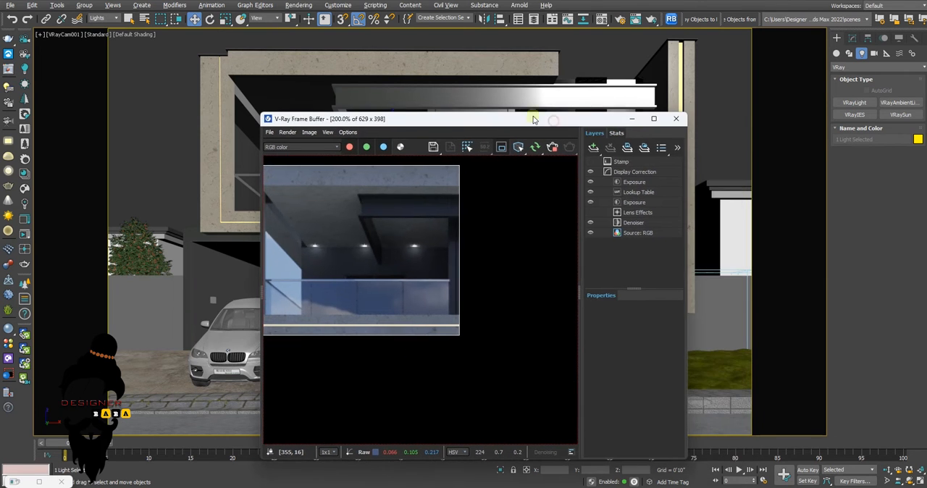
left_click(851, 38)
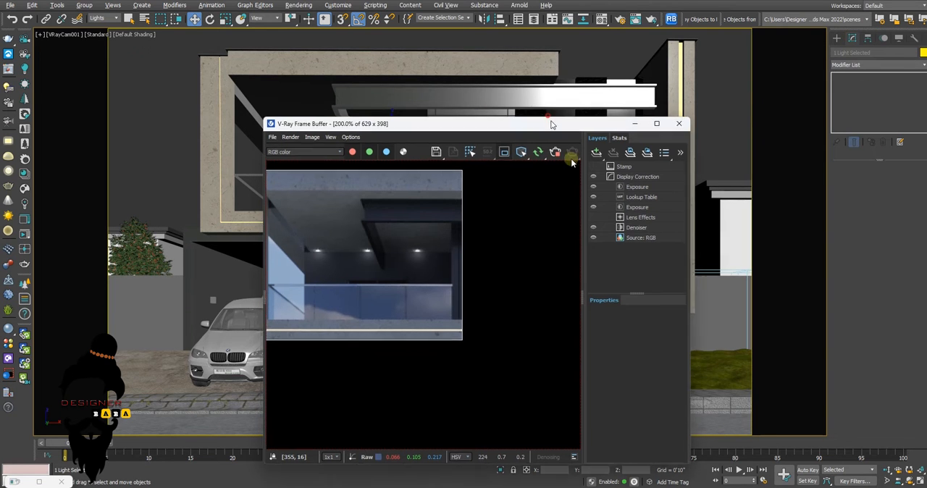
left_click_drag(550, 118, 612, 230)
left_click(394, 184)
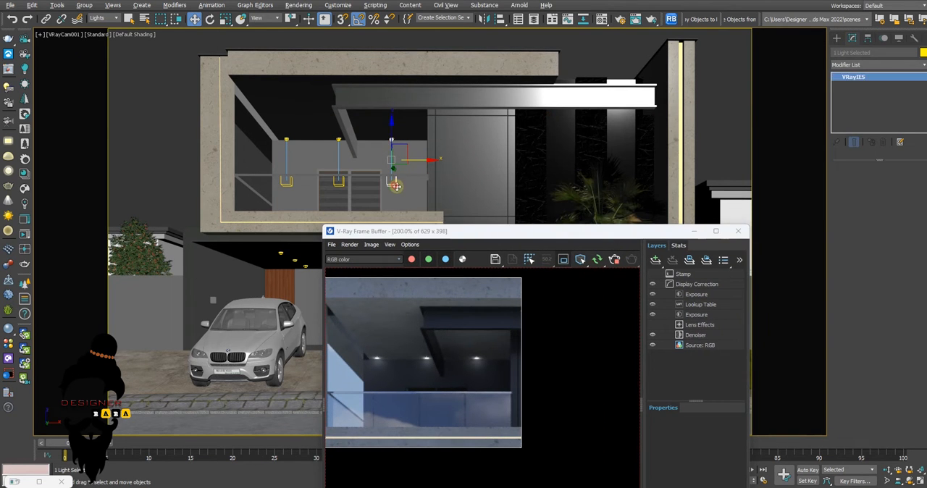
left_click_drag(463, 231, 432, 187)
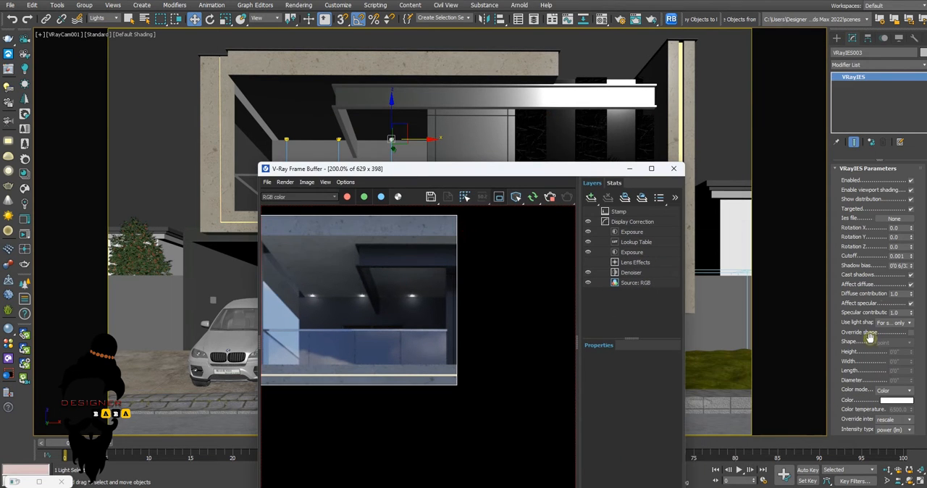
left_click(893, 219)
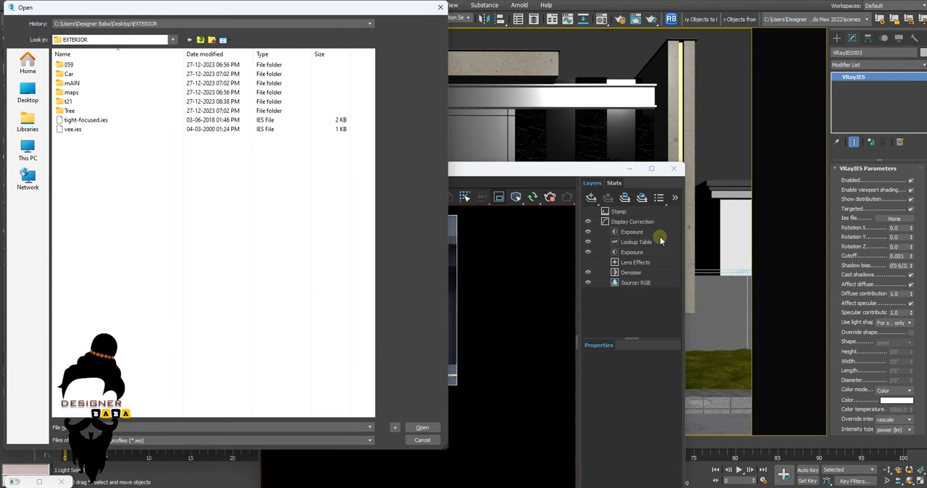
left_click(78, 131)
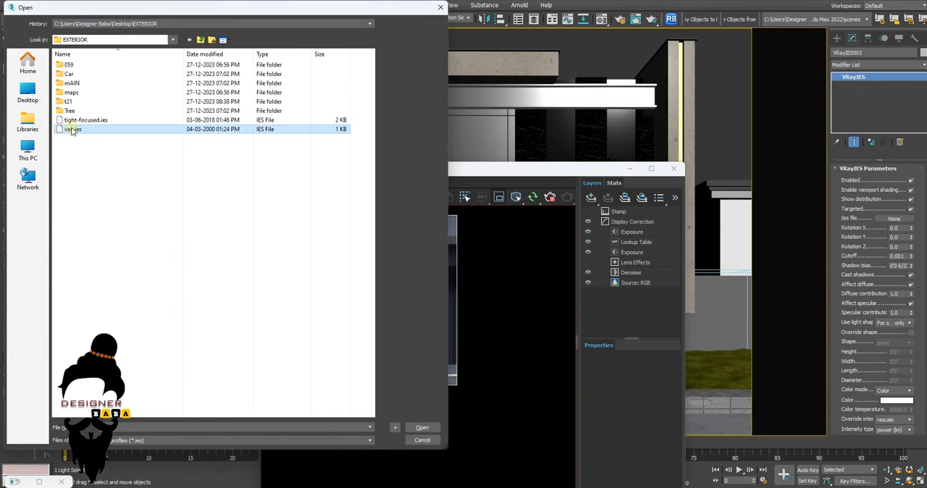
left_click(425, 428)
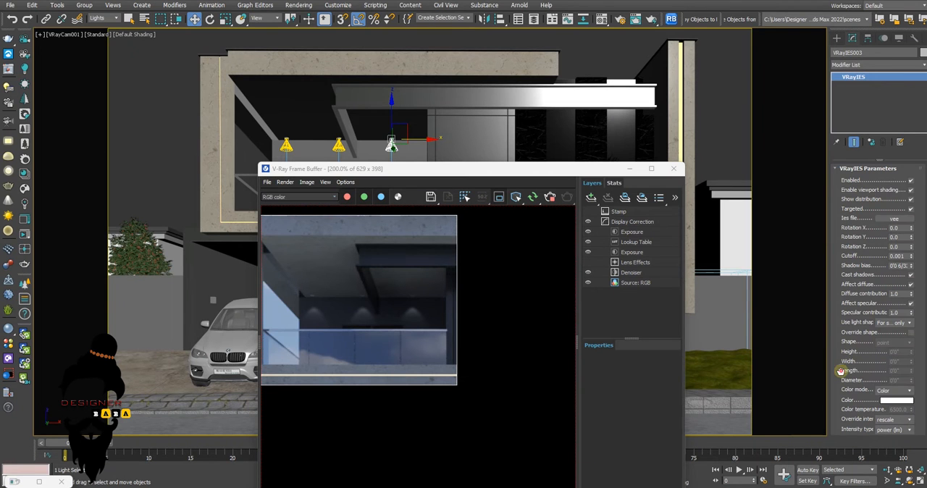
scroll(839, 333, "down", 3)
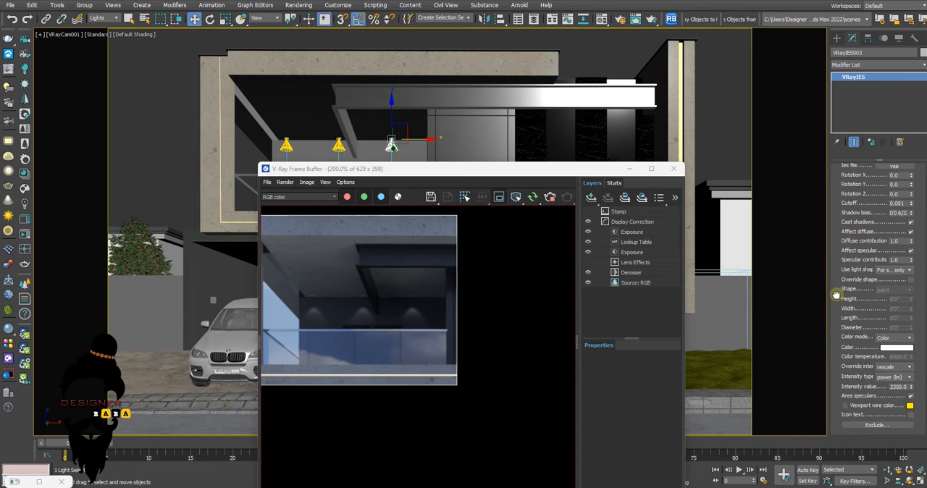
Switch the balcony IES light's colour mode to Temperature and set the colour temperature to 3800
left_click(892, 339)
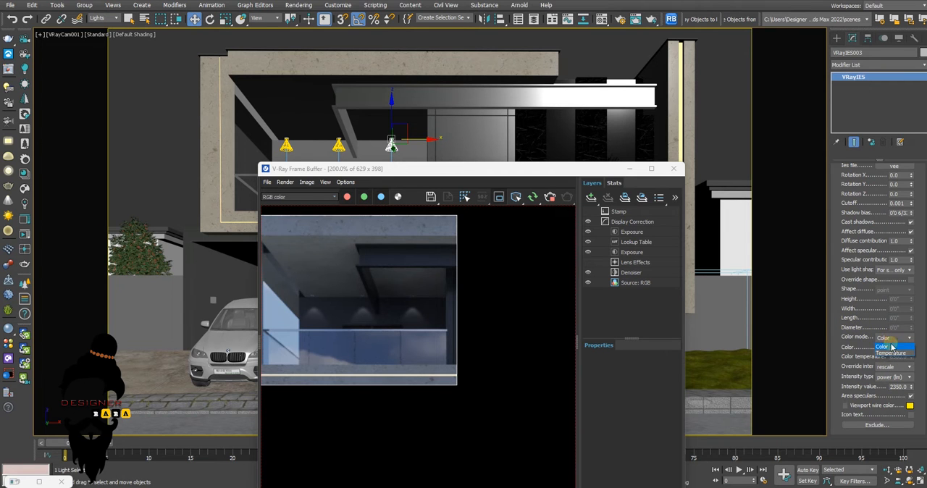
left_click(892, 354)
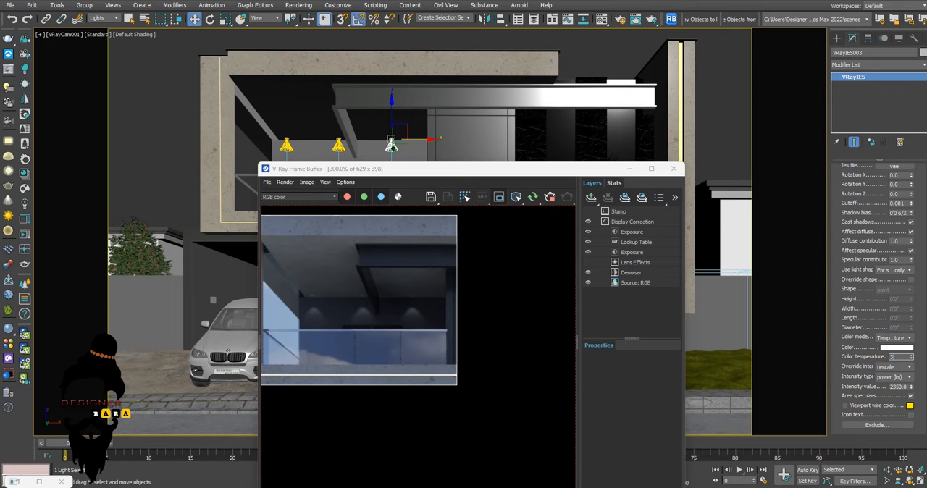
type("3800")
key("Return")
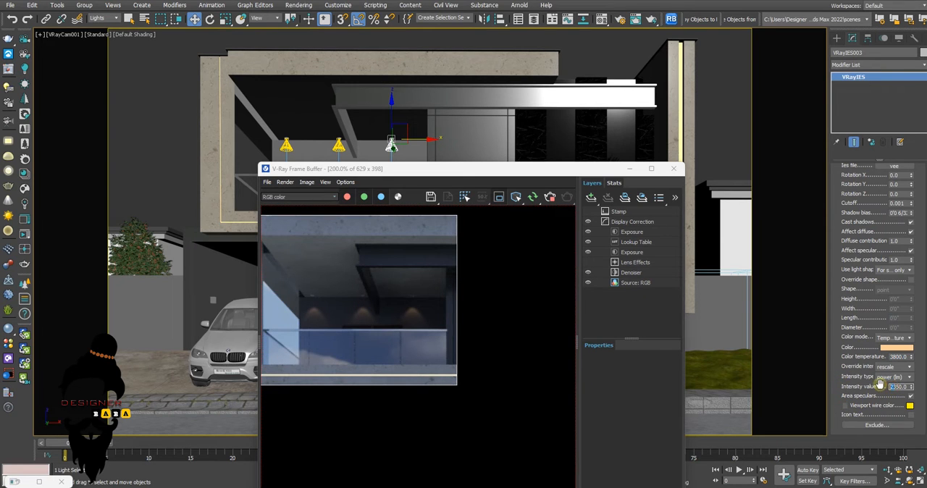
Set the balcony IES light's intensity value to 40350 and close the render window after checking the result
key("Return")
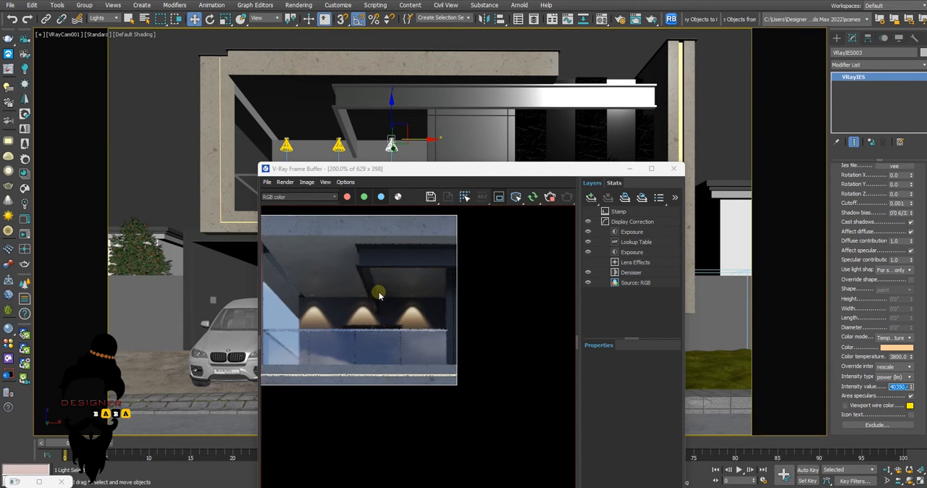
scroll(378, 293, "down", 4)
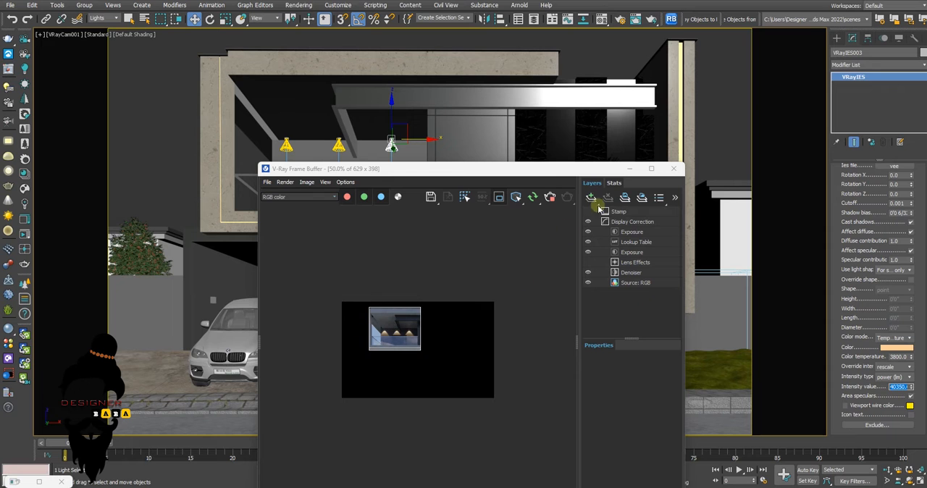
left_click(673, 168)
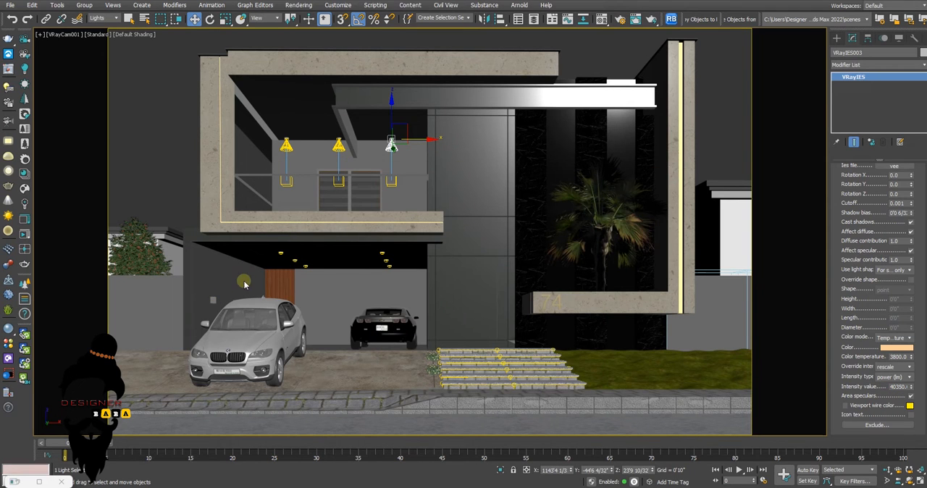
Set the selection filter to All, then select the garage side wall with its wall lamps and isolate them
left_click(104, 17)
left_click(106, 32)
left_click(212, 299)
left_click(207, 282, "ctrl")
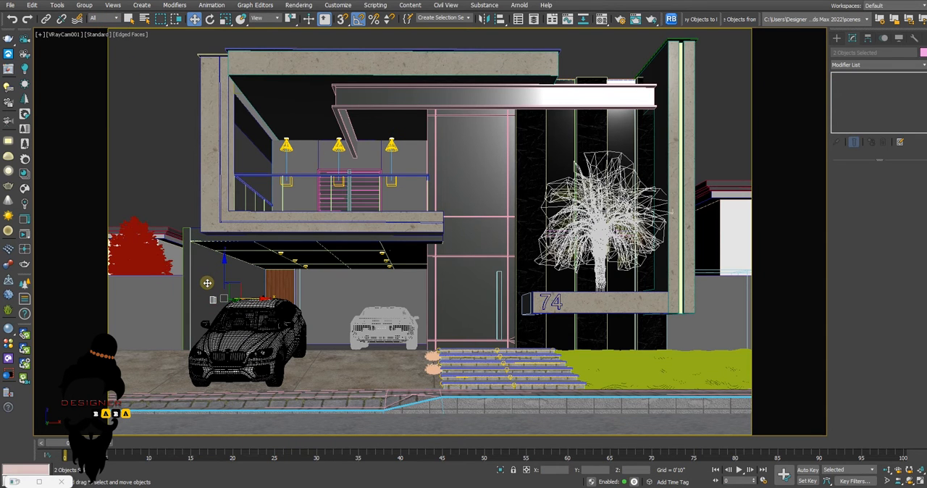
key("alt+q")
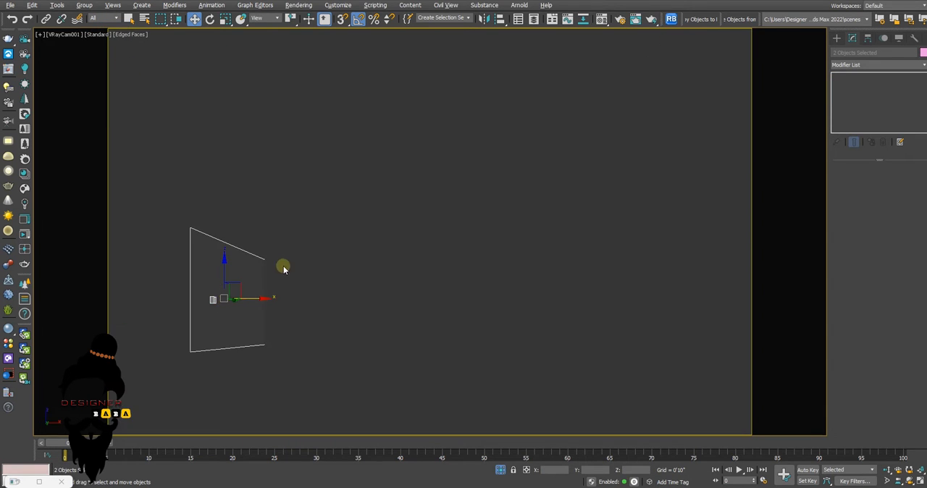
Create a targeted VRayIES light in the left view, pointing straight up from the upper edge of the wall lamp
key("alt+w")
middle_click(184, 229)
middle_click(216, 335)
key("z")
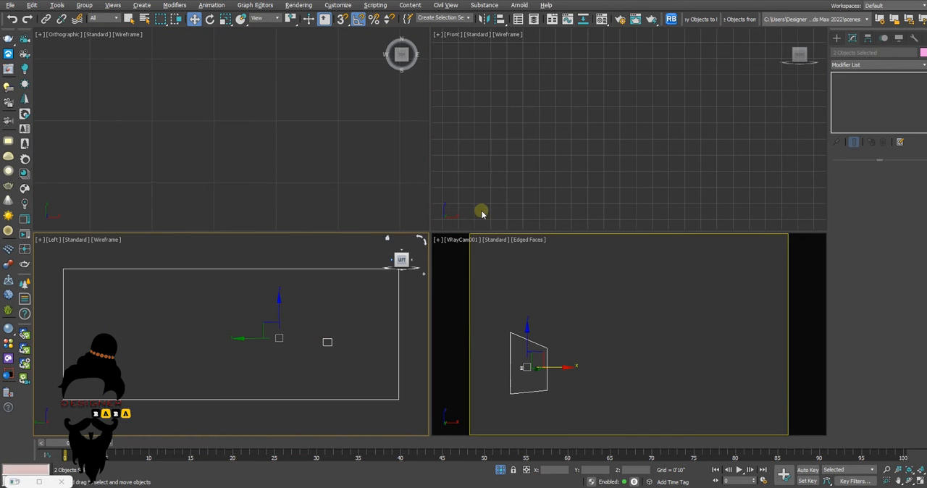
key("alt+w")
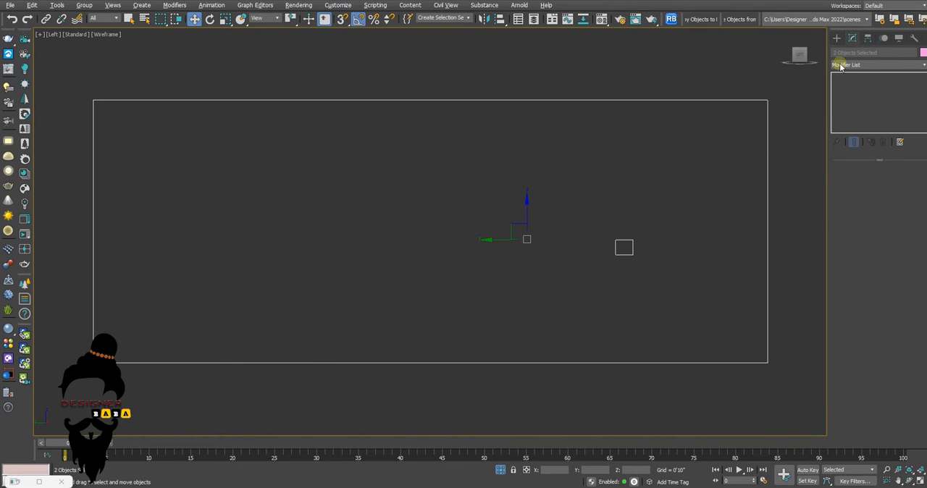
left_click(836, 39)
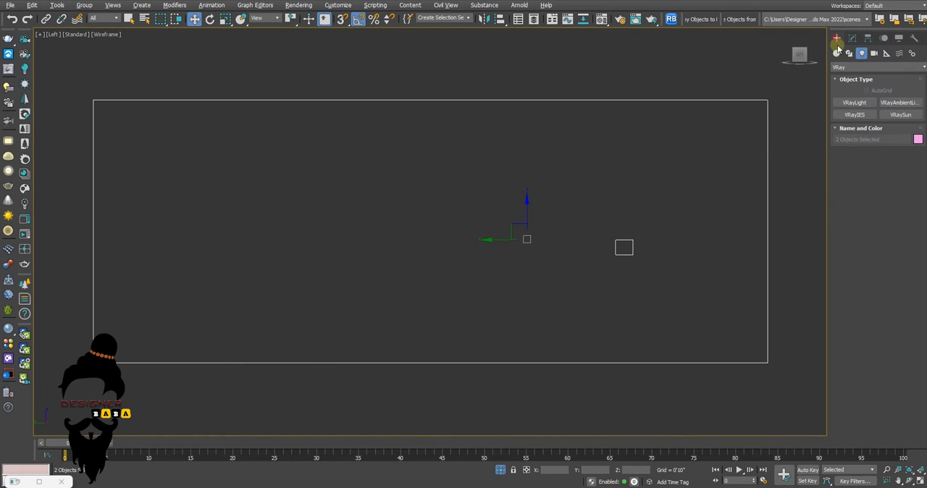
left_click(855, 114)
scroll(630, 237, "up", 4)
scroll(563, 276, "down", 5)
scroll(564, 278, "up", 3)
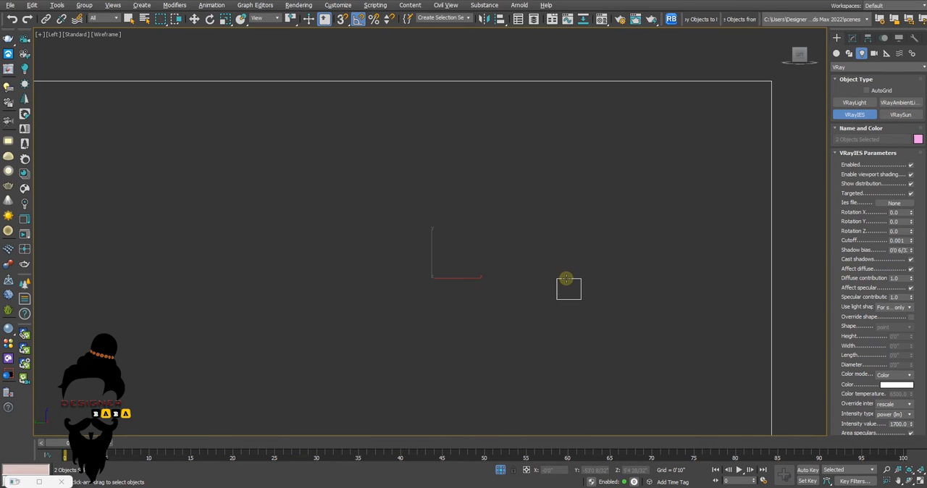
left_click_drag(567, 277, 565, 167)
Move the new IES light slightly up along Y so it sits just above the wall lamp
scroll(581, 263, "up", 3)
key("w")
left_click_drag(557, 270, 556, 260)
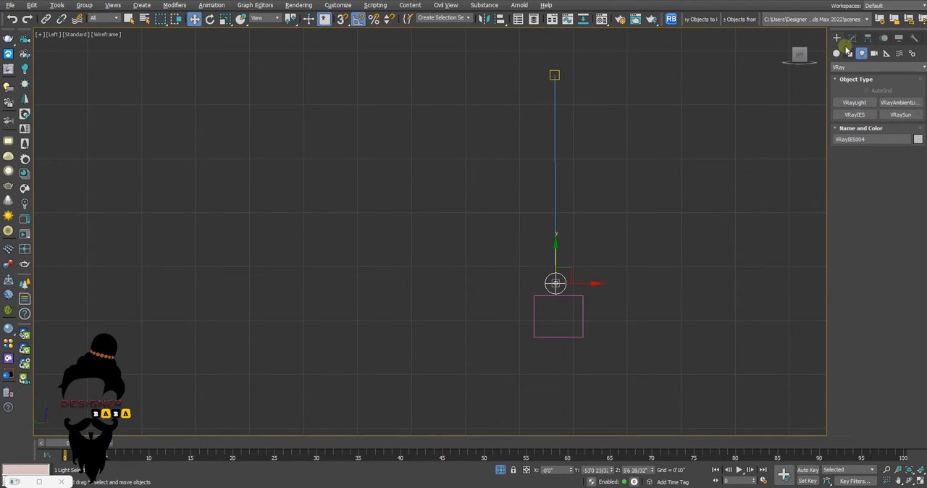
Load vee.ies as the new light's IES file and set its colour mode to Temperature at 3200
left_click(852, 38)
left_click(895, 218)
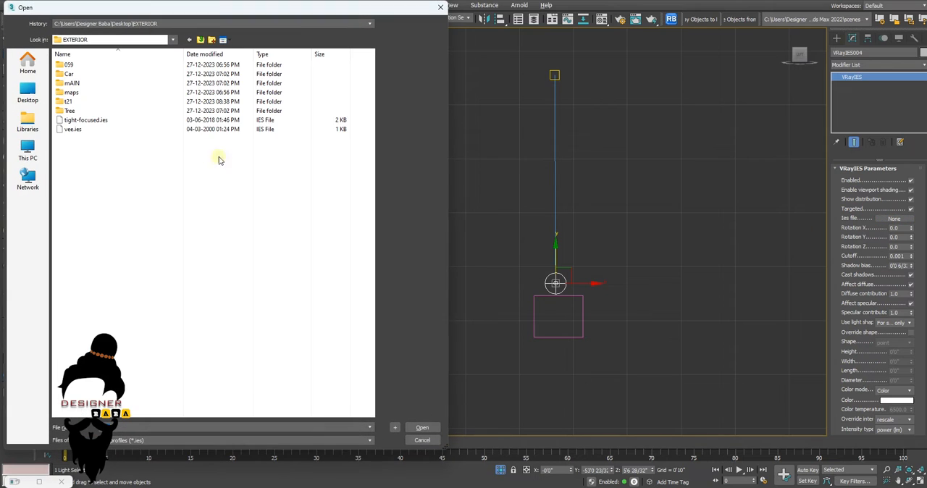
left_click(94, 131)
left_click(430, 427)
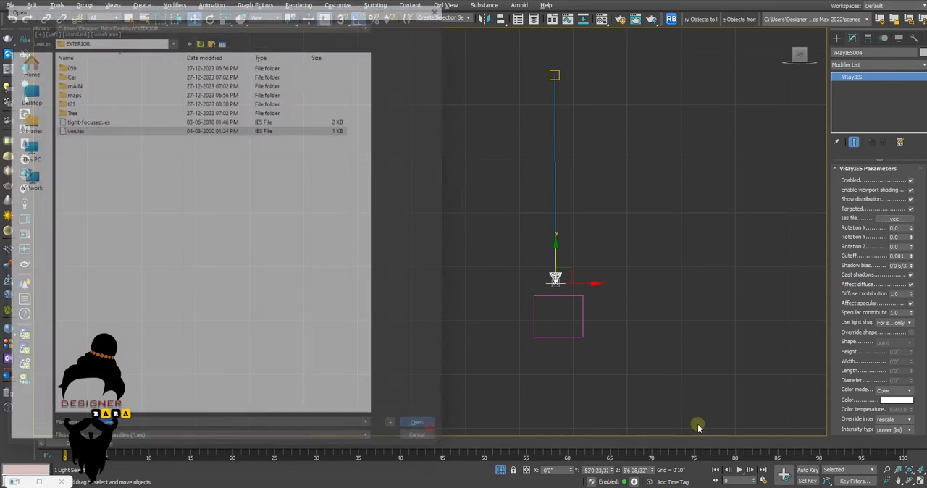
left_click(894, 390)
left_click(892, 406)
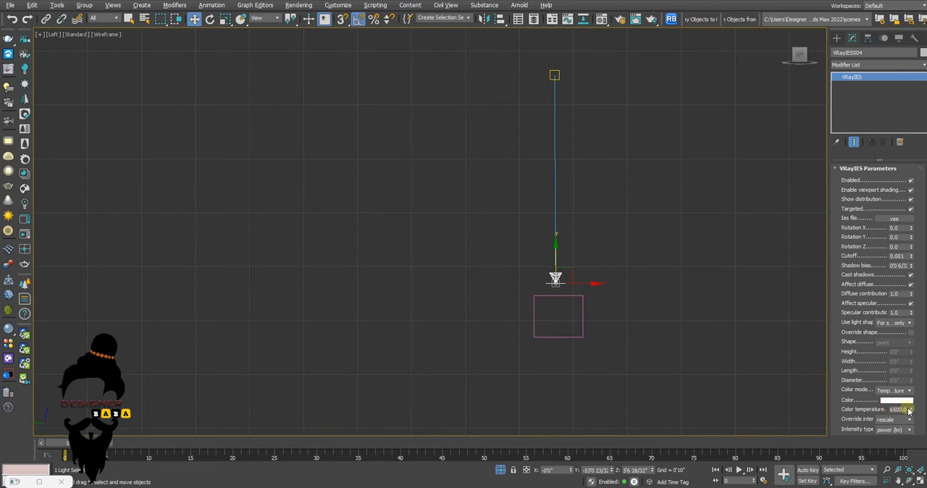
left_click_drag(906, 410, 836, 410)
Move the wall-lamp IES light down about 1 19/32 inches, onto the lamp's upper edge
left_click(555, 75)
scroll(568, 181, "down", 3)
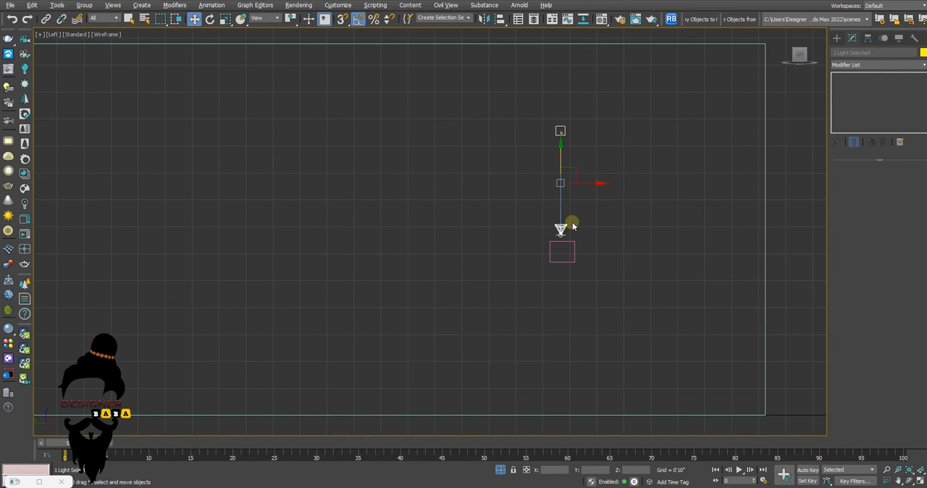
left_click(561, 227)
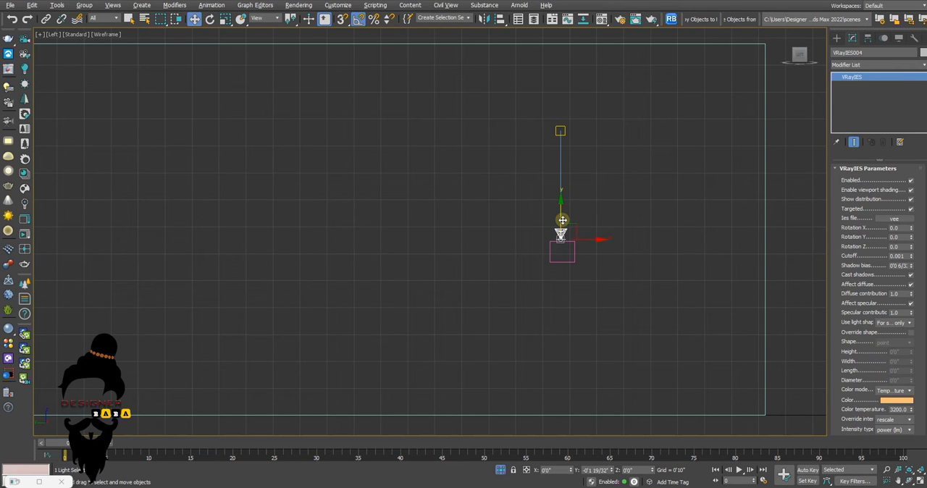
Clone the IES light with its target by rotating it, and place the copy under the wall lamp pointing downward
left_click(560, 132)
key("e")
left_click_drag(587, 163, 575, 291)
left_click(468, 283)
key("w")
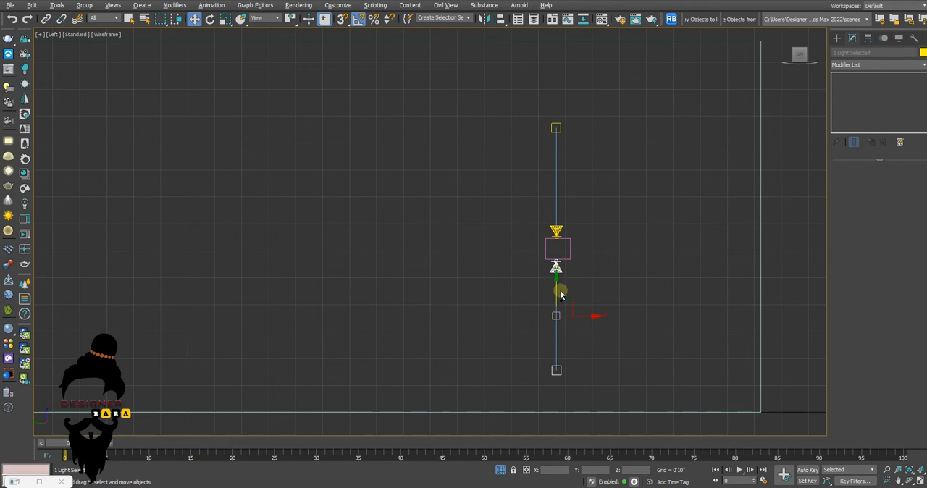
Select both wall-lamp IES lights with their targets and move them along X in the top view toward the lamp
left_click(556, 230, "ctrl")
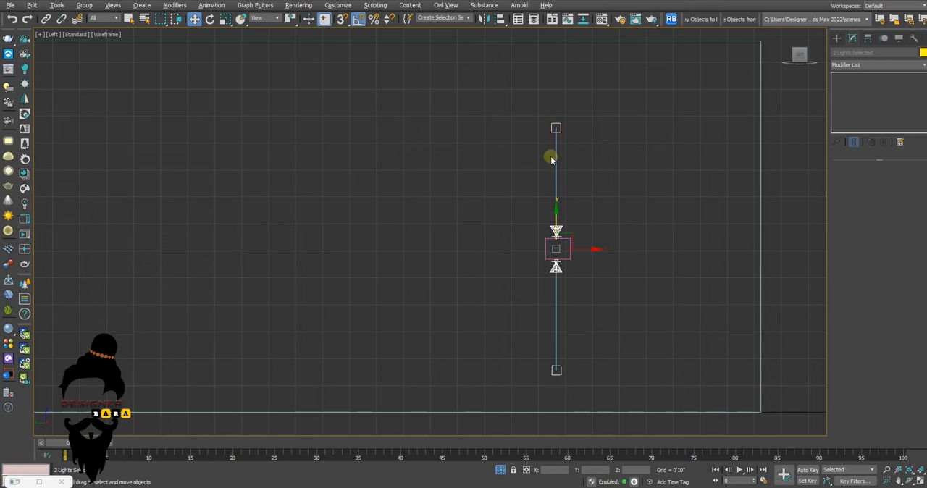
key("alt+w")
right_click(333, 184)
scroll(343, 188, "down", 2)
key("alt+w")
scroll(344, 189, "down", 3)
scroll(344, 188, "down", 4)
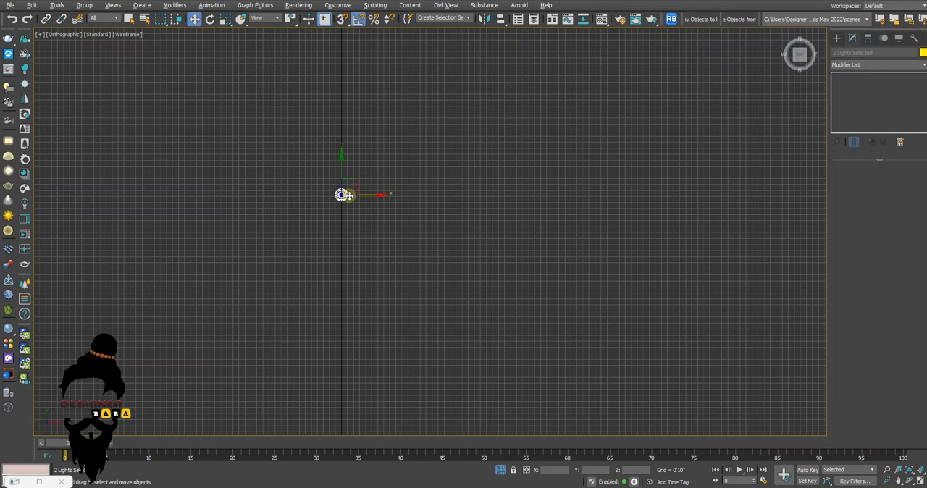
key("z")
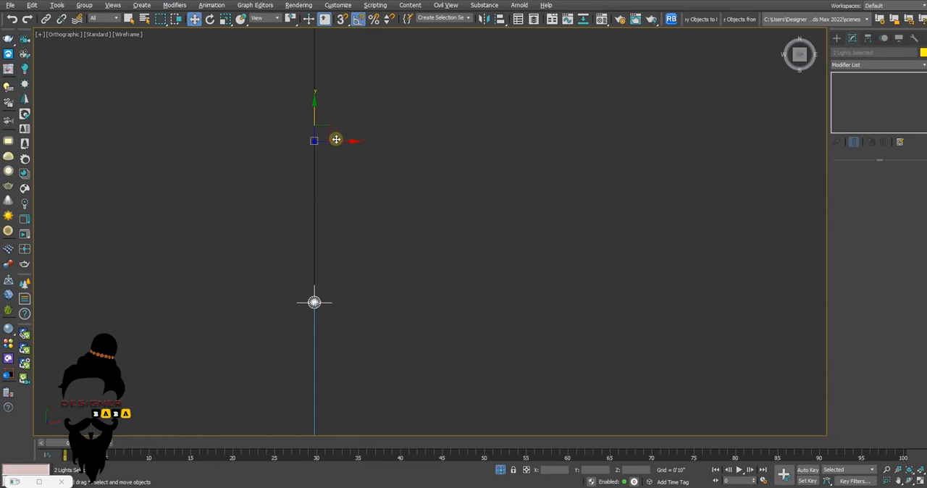
scroll(328, 142, "down", 4)
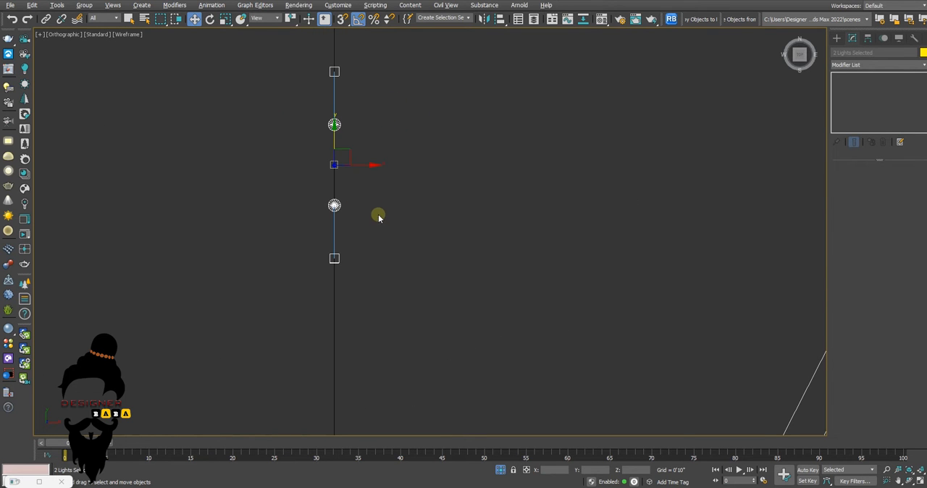
key("t")
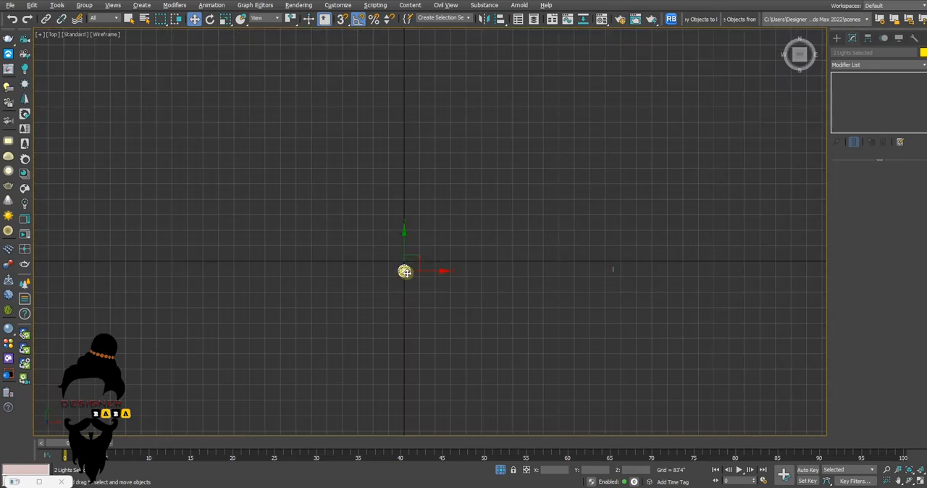
scroll(406, 273, "up", 3)
left_click_drag(430, 270, 764, 302)
middle_click_drag(736, 272, 508, 266)
scroll(520, 265, "up", 4)
left_click_drag(507, 247, 743, 253)
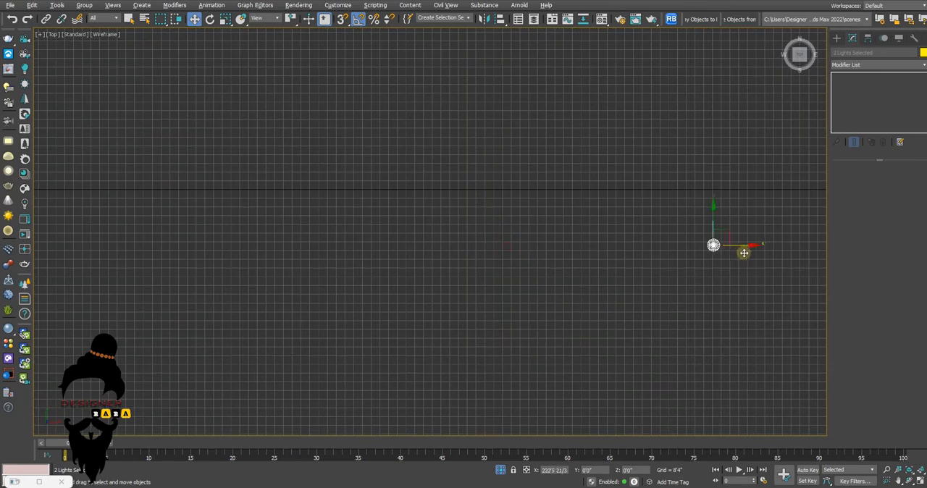
Align the pair of IES lights along X with the wall lamp's outline in the top view
scroll(708, 250, "up", 4)
scroll(731, 224, "up", 1)
middle_click_drag(730, 223, 597, 234)
scroll(639, 244, "up", 4)
scroll(636, 246, "up", 3)
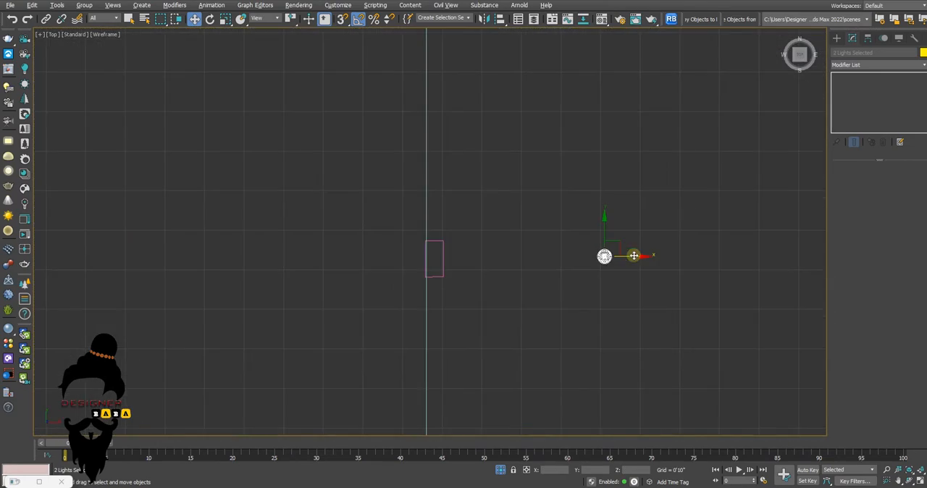
left_click_drag(575, 264, 466, 267)
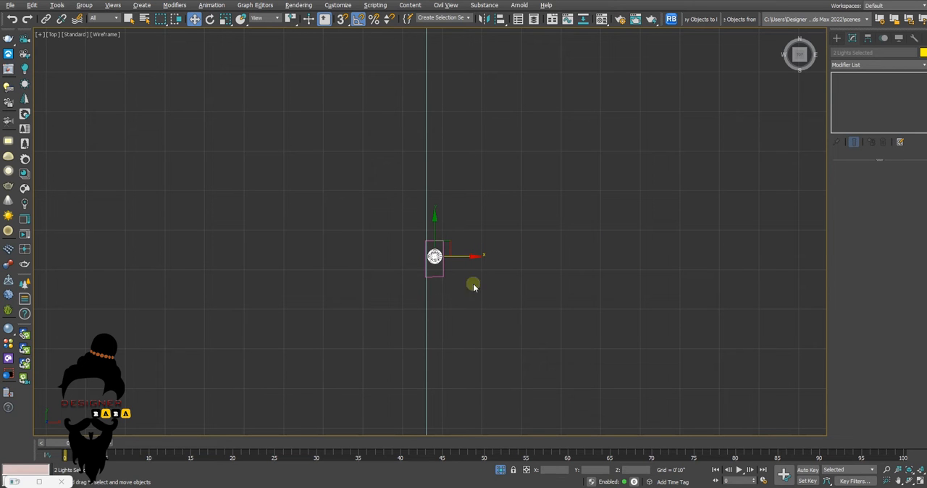
End the isolation and clone the IES light pair along Y as two instances, aligning the last pair with its lamp
left_click(501, 470)
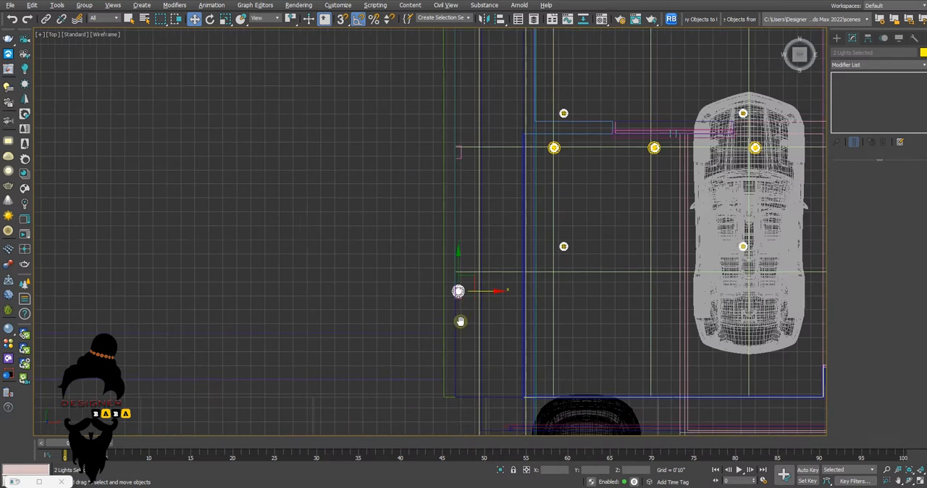
left_click_drag(444, 308, 444, 170, "shift")
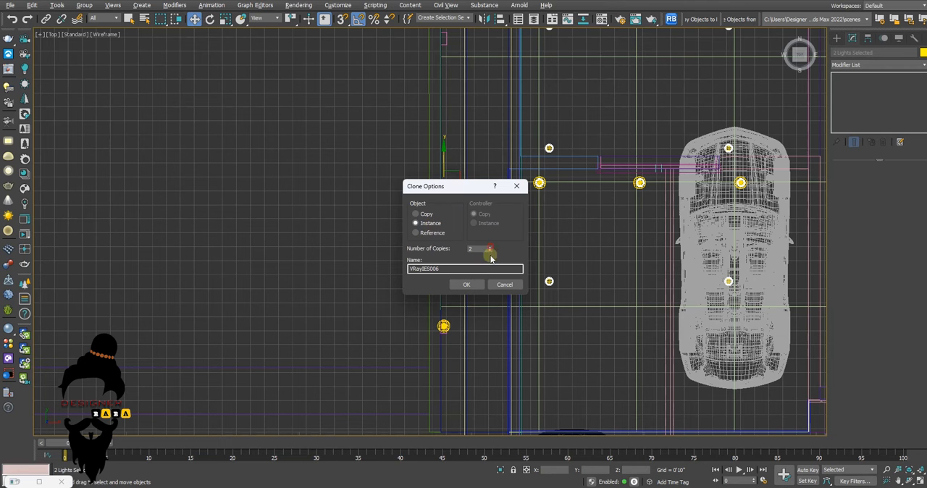
left_click(465, 283)
scroll(446, 130, "up", 5)
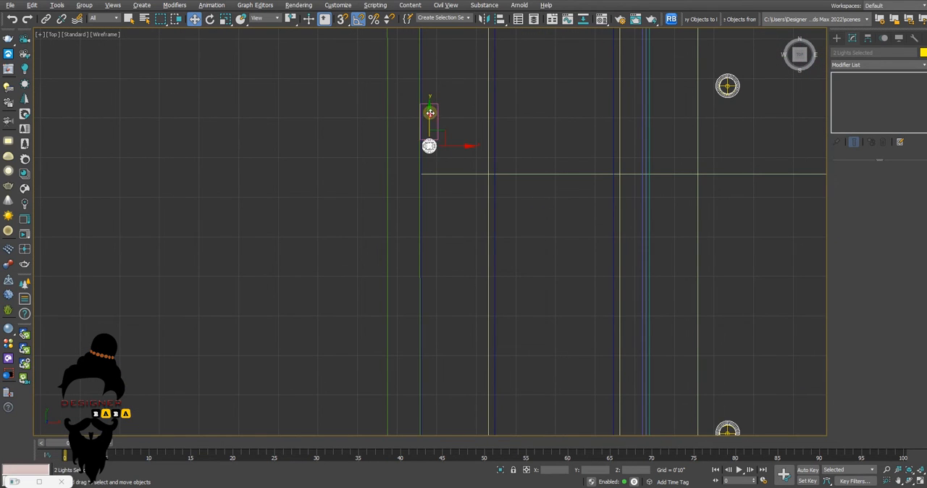
Start an interactive render from the camera view, limit its region to the garage side wall and enlarge the image
key("alt+w")
right_click(526, 313)
left_click(11, 69)
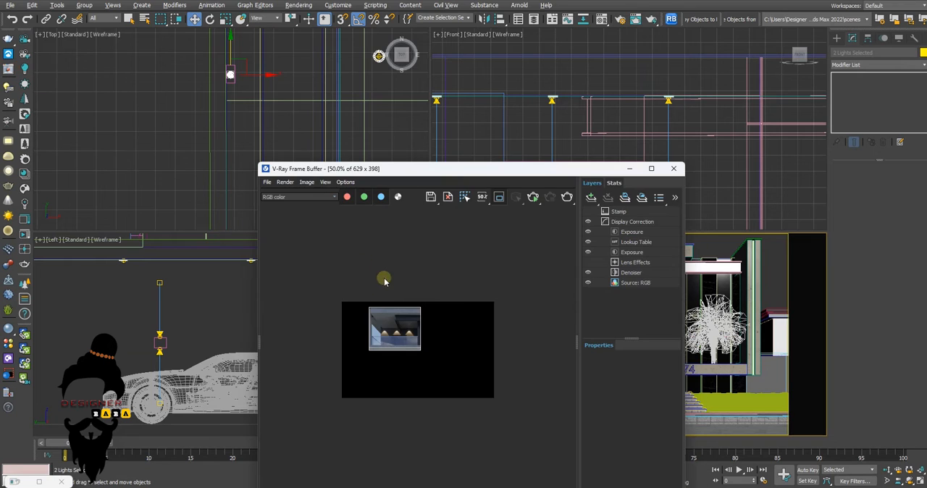
left_click_drag(348, 339, 390, 398)
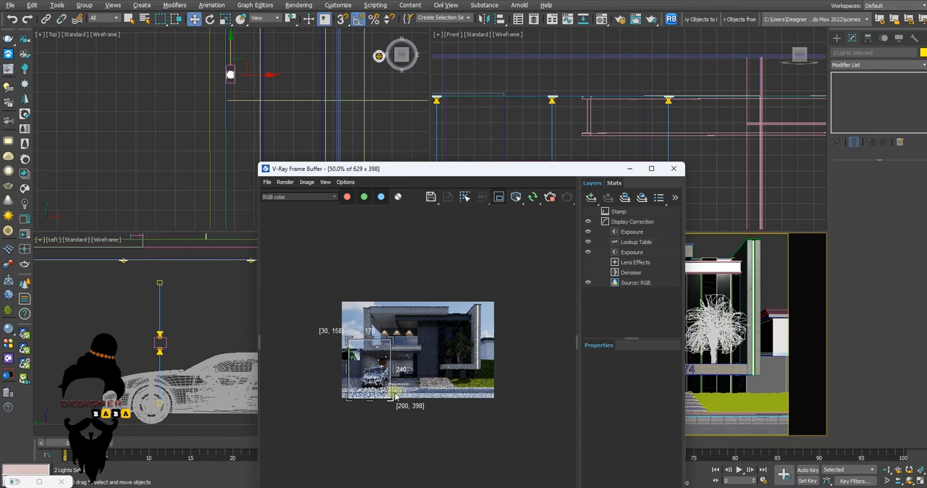
scroll(395, 397, "up", 2)
scroll(306, 366, "down", 1)
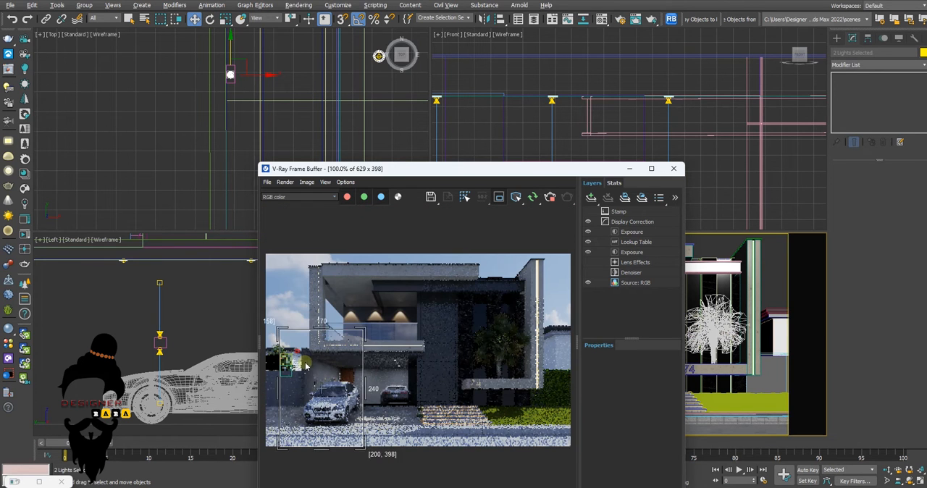
scroll(305, 366, "up", 1)
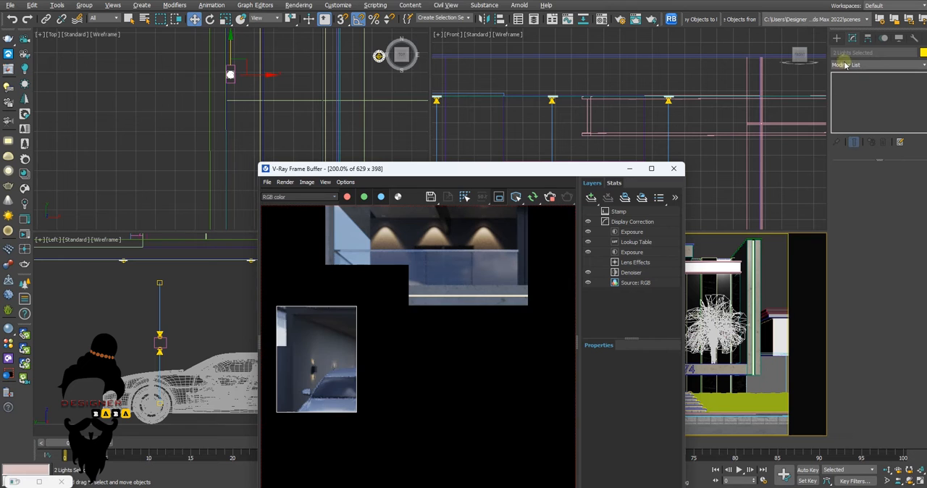
Select the wall lamp's upper IES light in the front view and set its intensity value to 30050
left_click(275, 67)
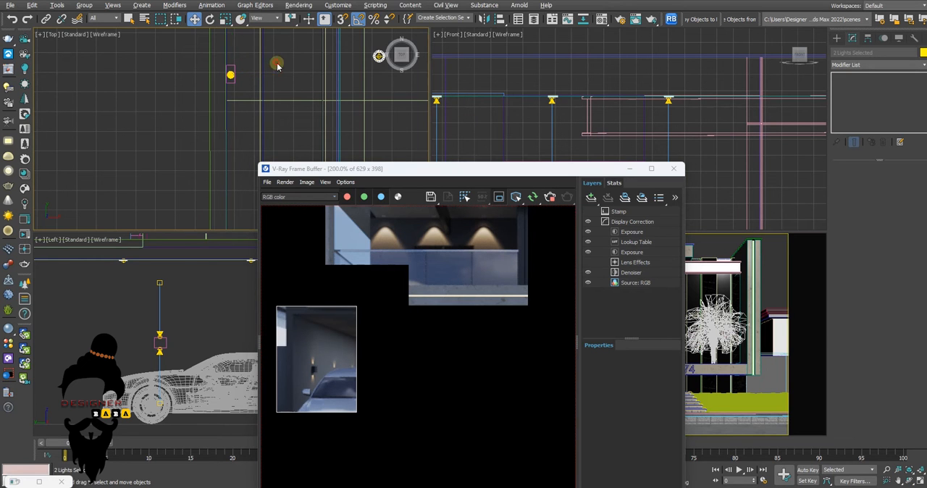
scroll(545, 126, "down", 5)
scroll(545, 125, "up", 6)
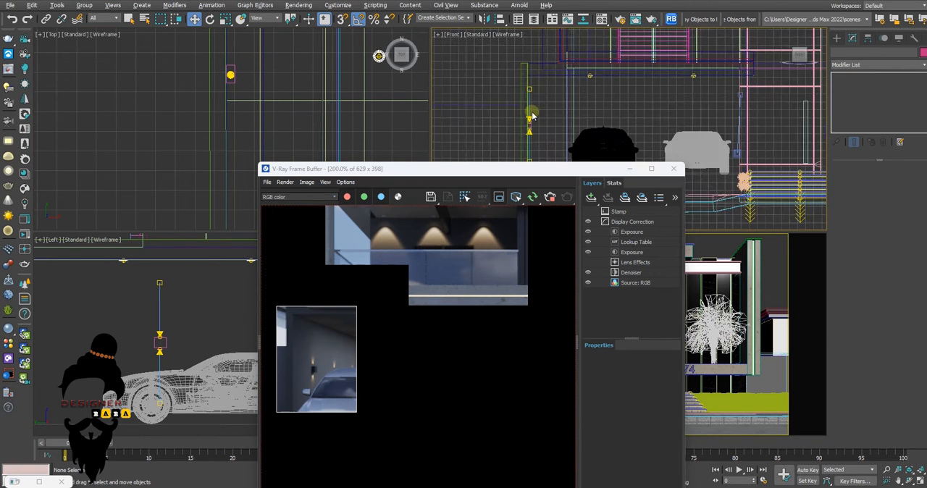
left_click(525, 134)
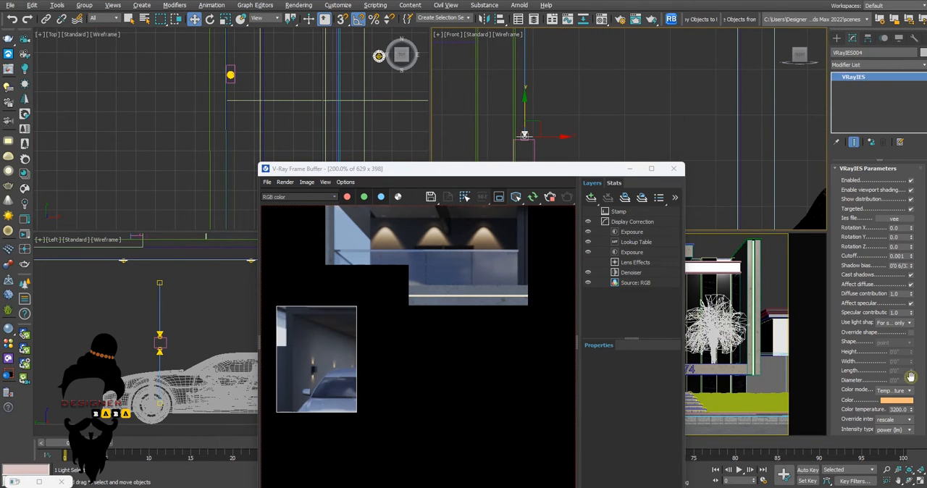
scroll(855, 390, "down", 3)
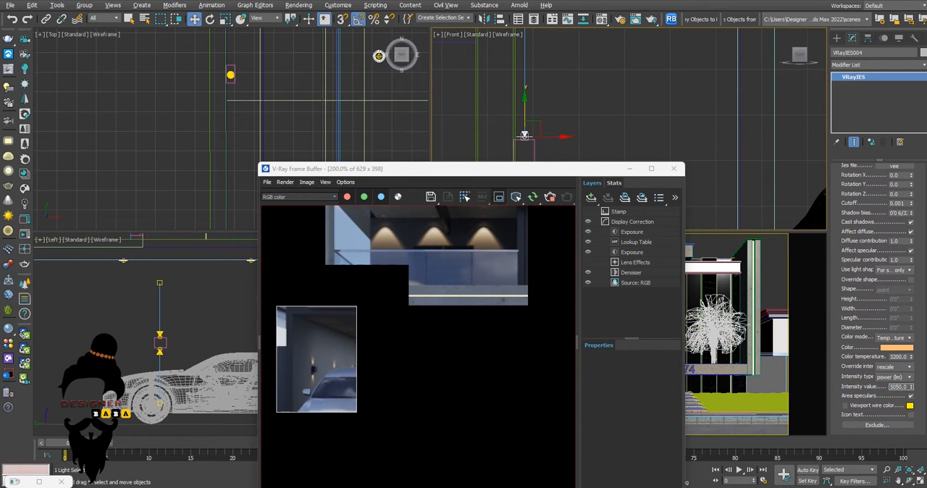
key("Return")
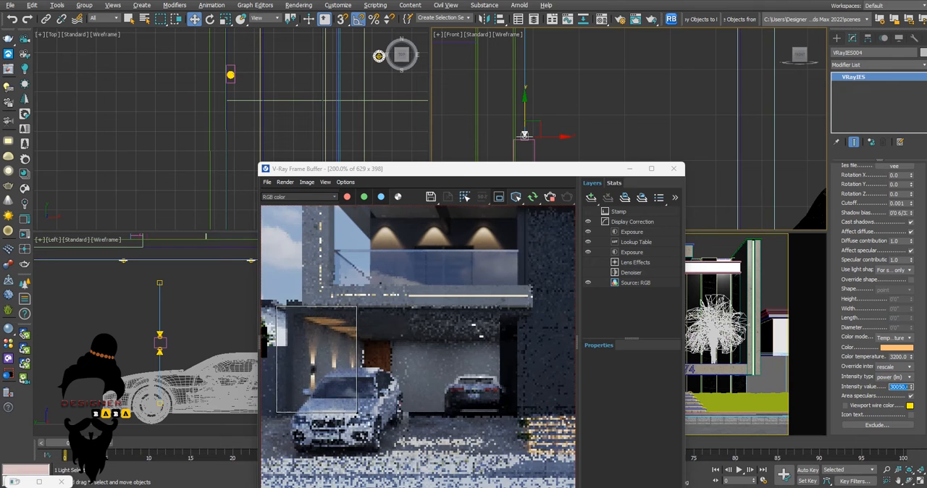
Compare the garage wall lights with the FINAL.jpg reference, then turn off region rendering and compare the palm area
scroll(323, 358, "up", 1)
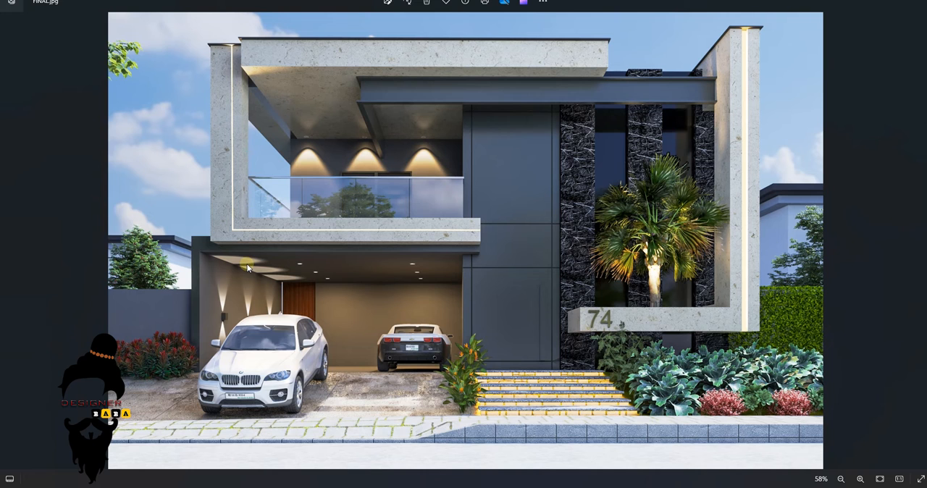
mouse_move(499, 487)
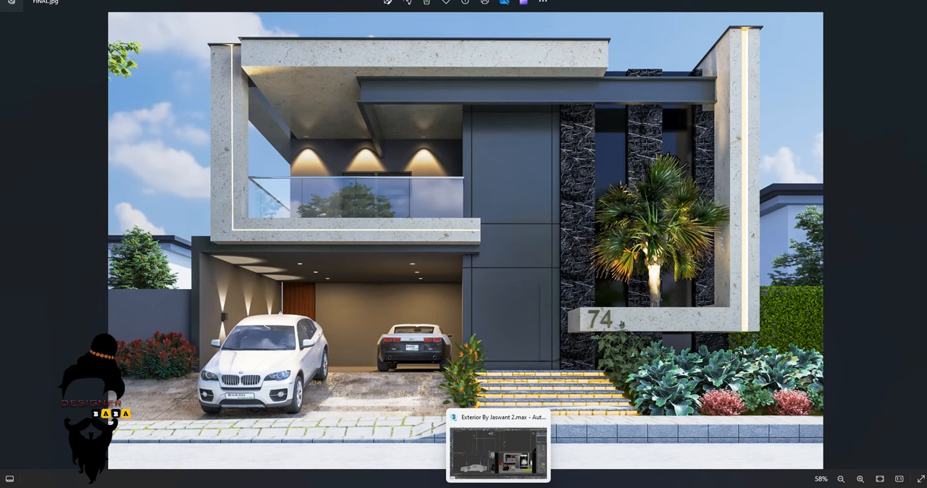
left_click(498, 428)
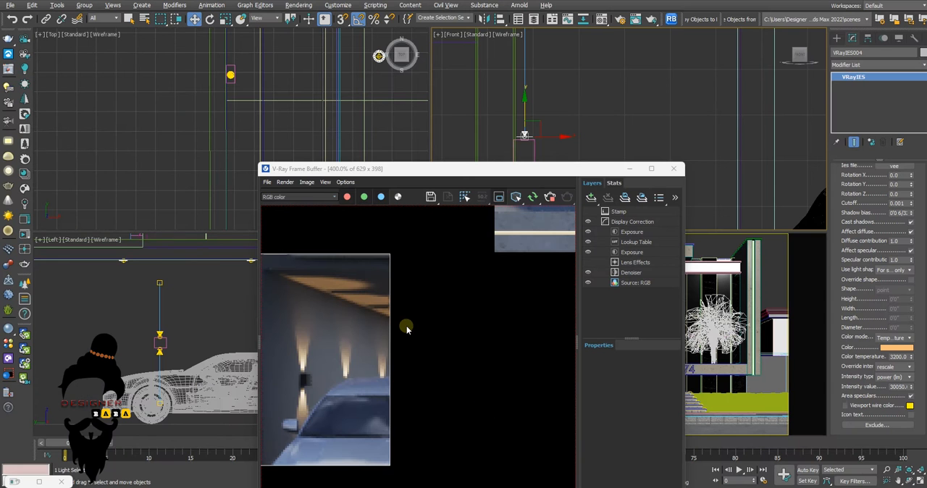
left_click_drag(460, 177, 389, 99)
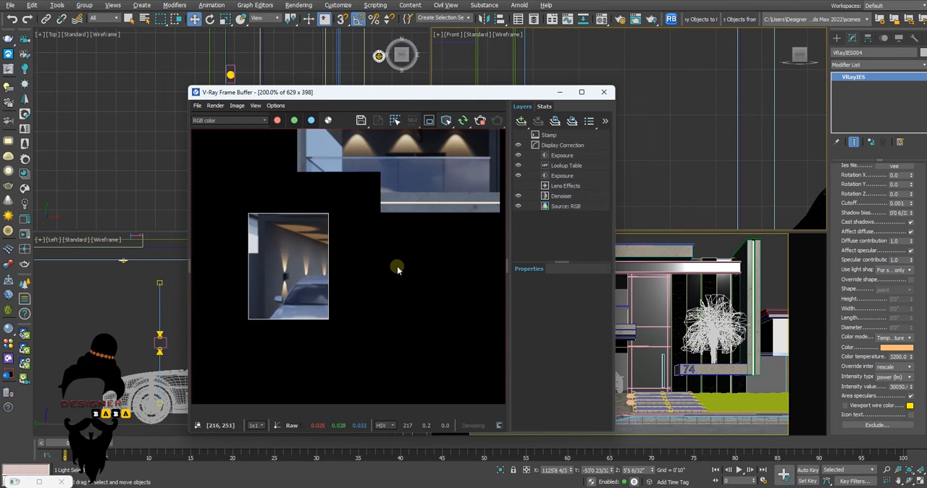
scroll(424, 238, "down", 1)
left_click(429, 121)
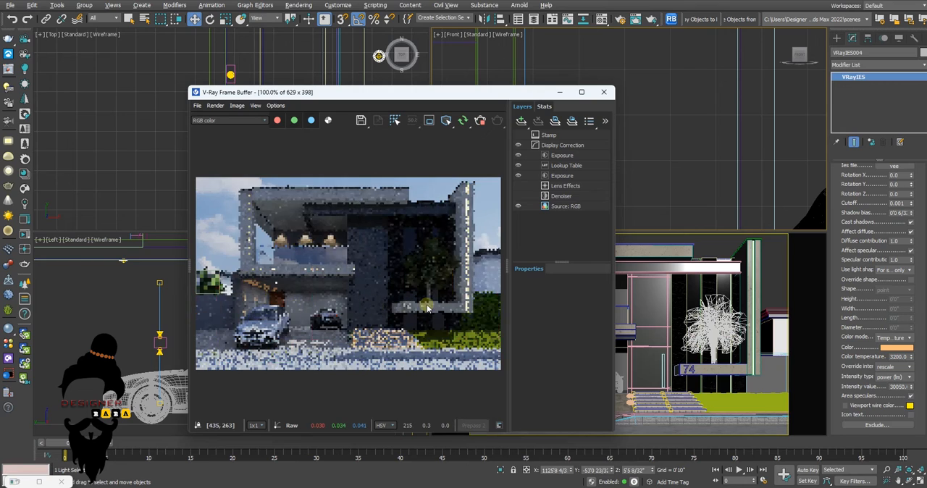
scroll(308, 312, "up", 1)
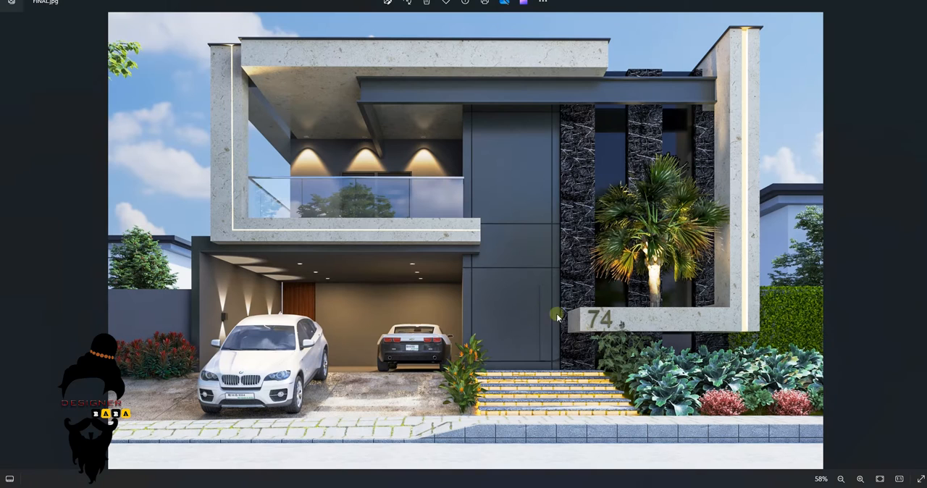
scroll(681, 281, "down", 1)
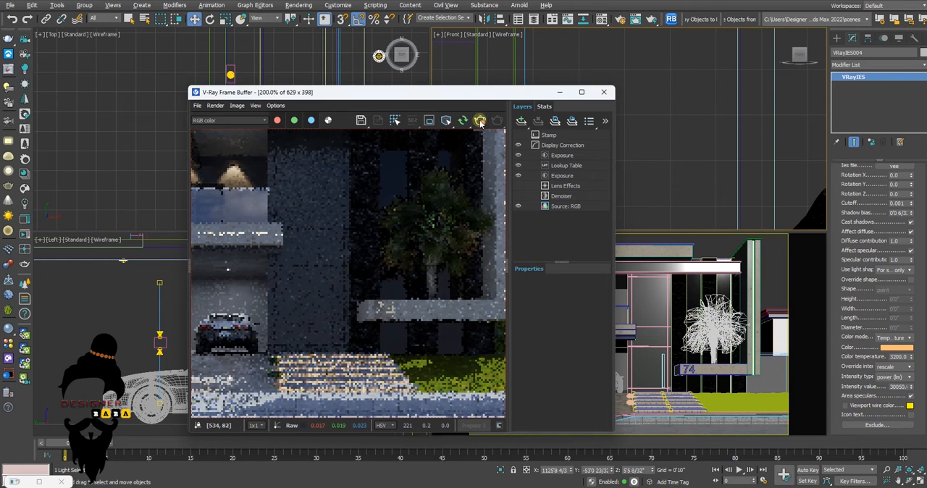
Stop the render, minimize the frame buffer and create a targeted VRayIES light at the palm trunk's base aimed upward in the front view
left_click(559, 92)
middle_click_drag(736, 166, 527, 195)
scroll(656, 190, "up", 2)
middle_click_drag(656, 191, 602, 205)
key("alt+w")
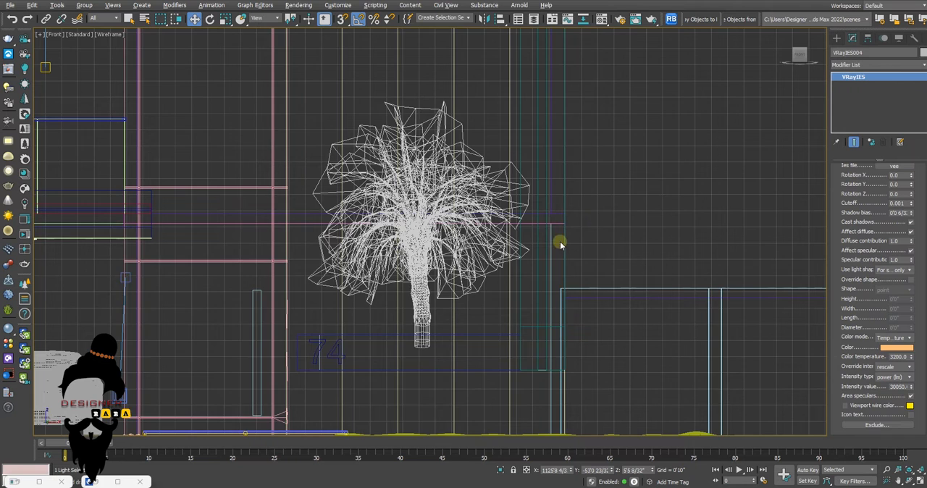
middle_click_drag(558, 245, 581, 233)
left_click(836, 38)
left_click(855, 103)
left_click(854, 114)
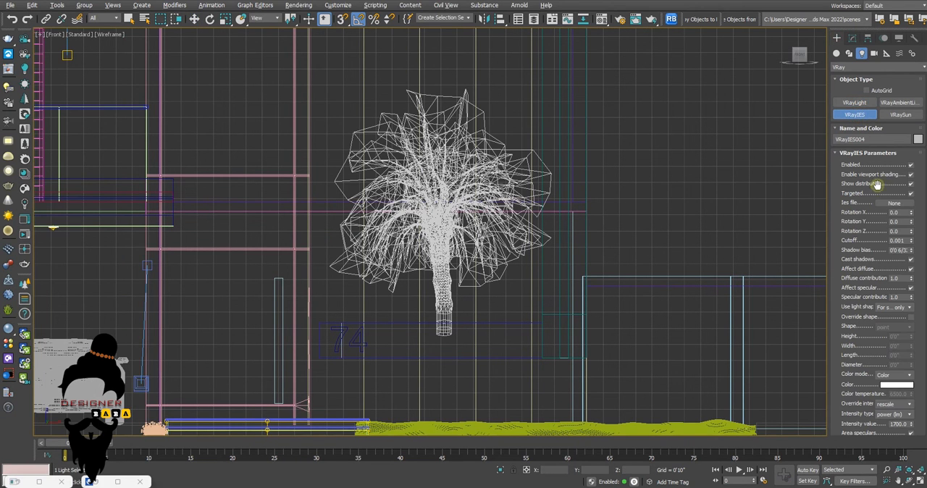
scroll(443, 322, "up", 2)
left_click_drag(436, 326, 432, 272)
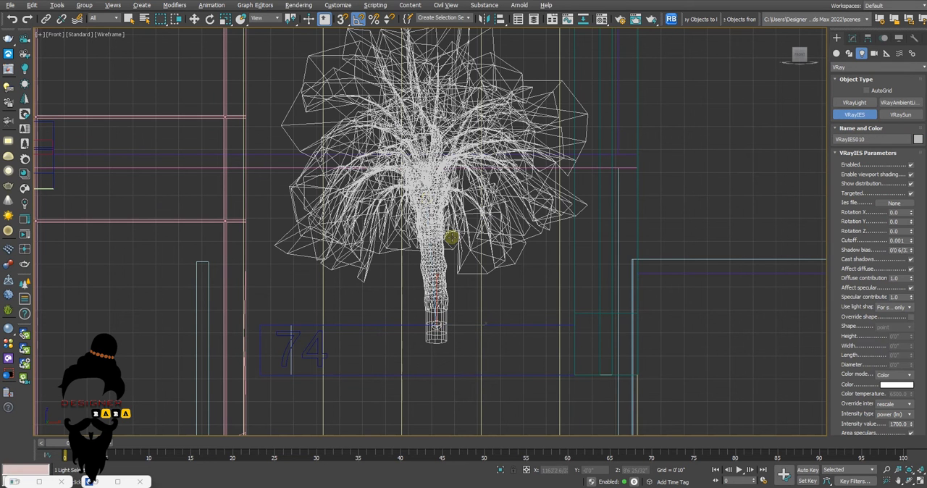
Raise the new IES light slightly at the trunk base, restrict selection to lights and select the light with its target
key("w")
scroll(437, 310, "up", 4)
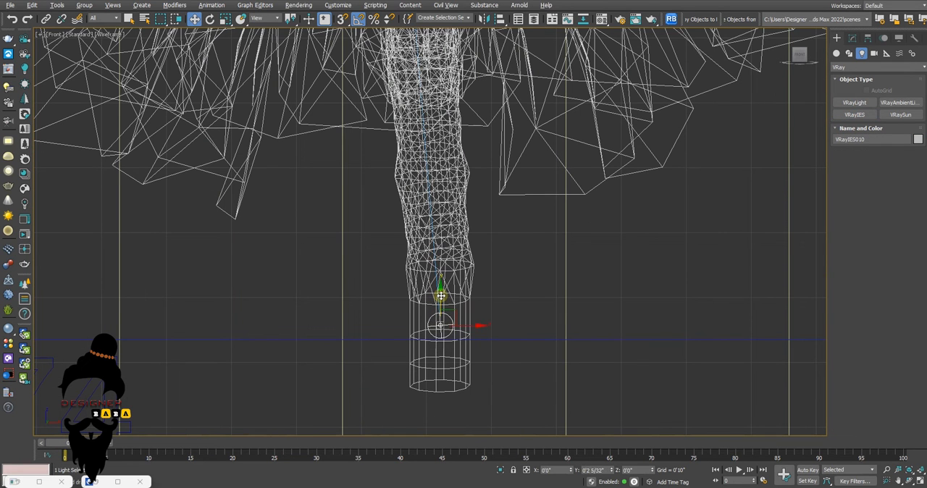
scroll(441, 289, "down", 3)
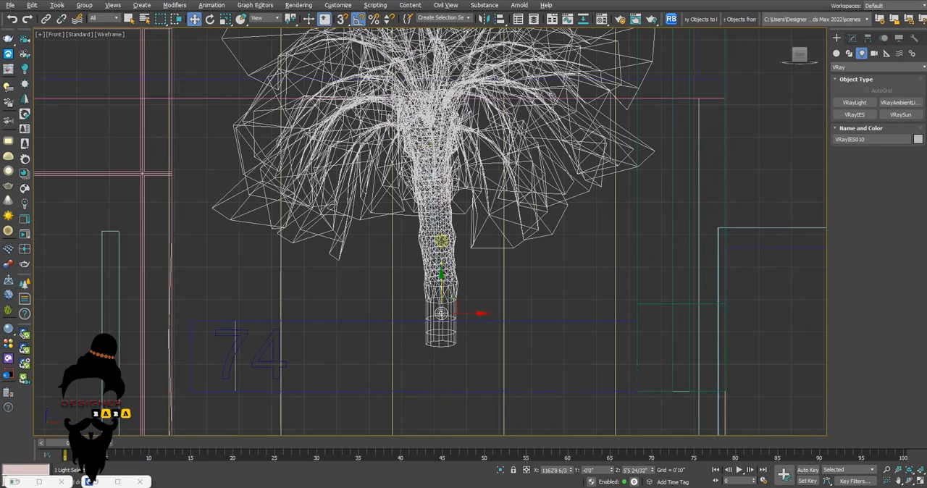
left_click(104, 18)
left_click(99, 45)
left_click_drag(473, 113, 383, 334)
Move the palm IES light and its target about -64'4" along Y in the top view to reach the palm
key("alt+w")
right_click(273, 183)
key("alt+w")
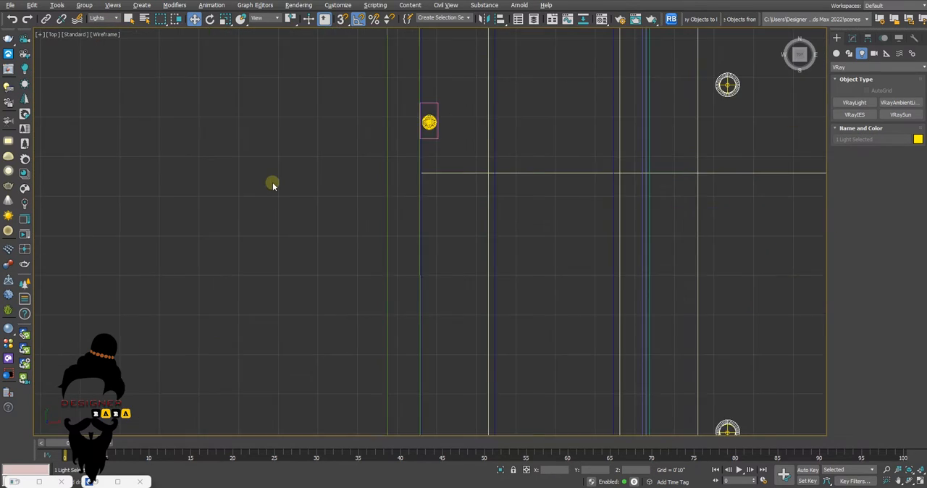
scroll(273, 183, "down", 10)
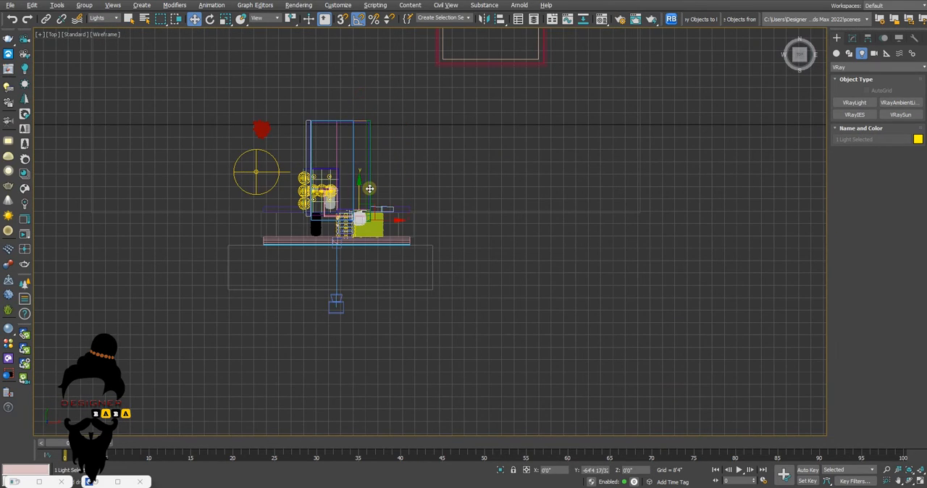
scroll(369, 189, "up", 10)
key("alt+w")
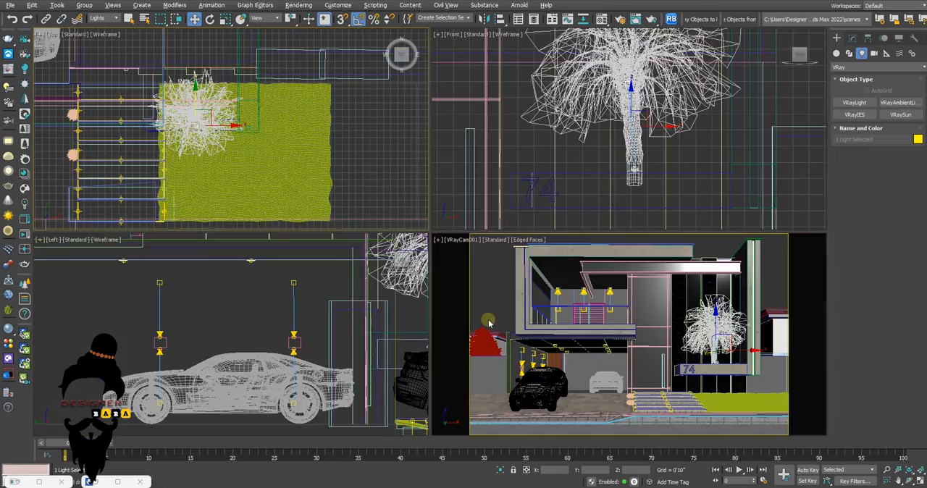
Nudge the palm IES light and its target along Y in a perspective view so they stand clear in front of the trunk
key("alt+w")
key("p")
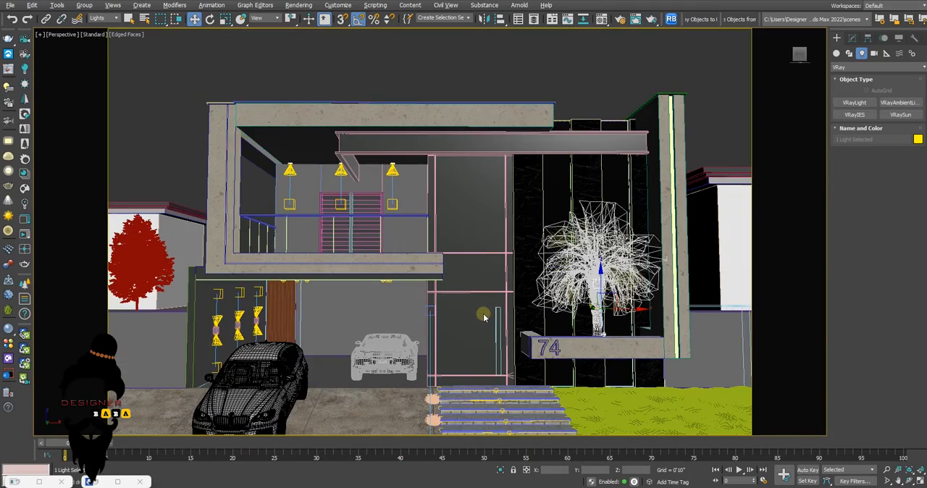
key("shift+f")
scroll(479, 296, "down", 4)
middle_click_drag(479, 297, 540, 326, "alt")
scroll(585, 325, "up", 8)
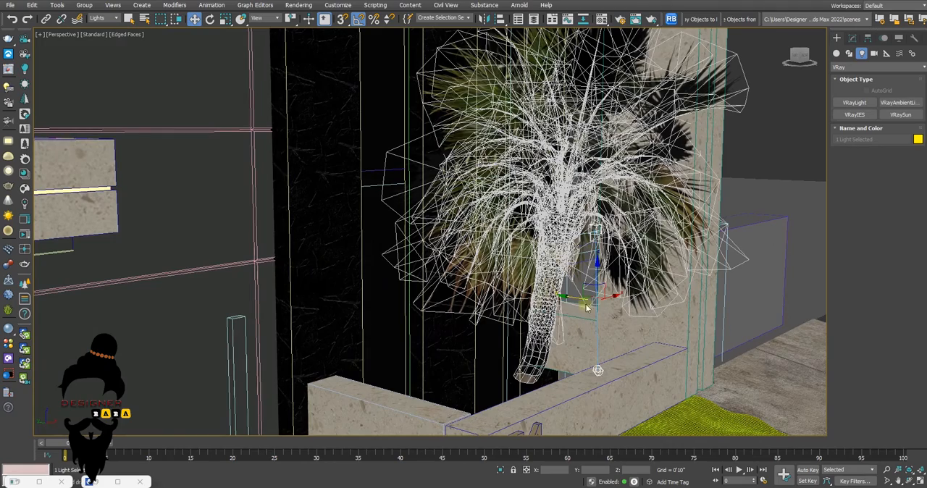
left_click_drag(578, 297, 581, 299)
left_click_drag(582, 301, 584, 304)
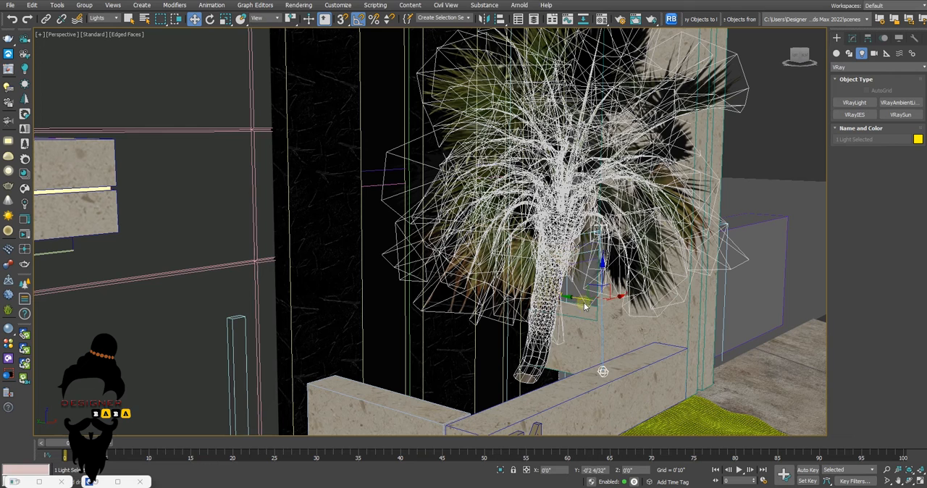
Select only the palm IES light and load tight-focused.ies as its IES file
left_click(604, 370)
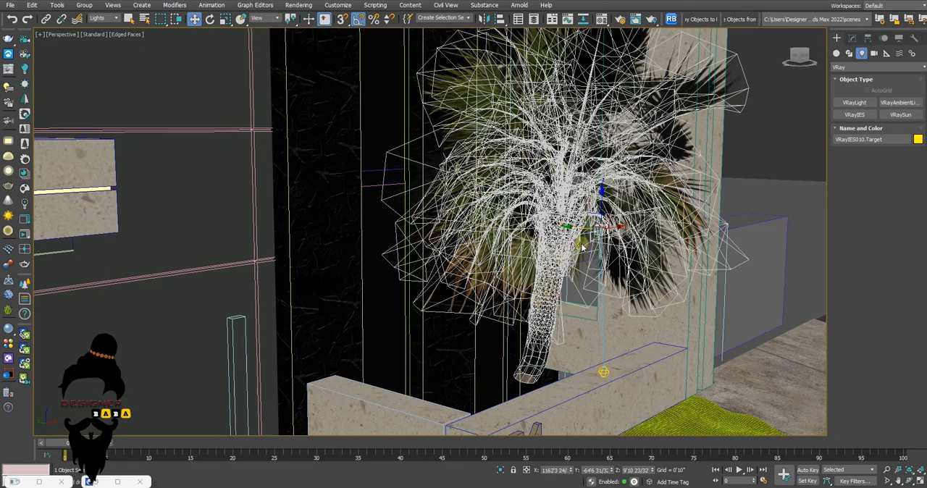
left_click(612, 376)
left_click(852, 37)
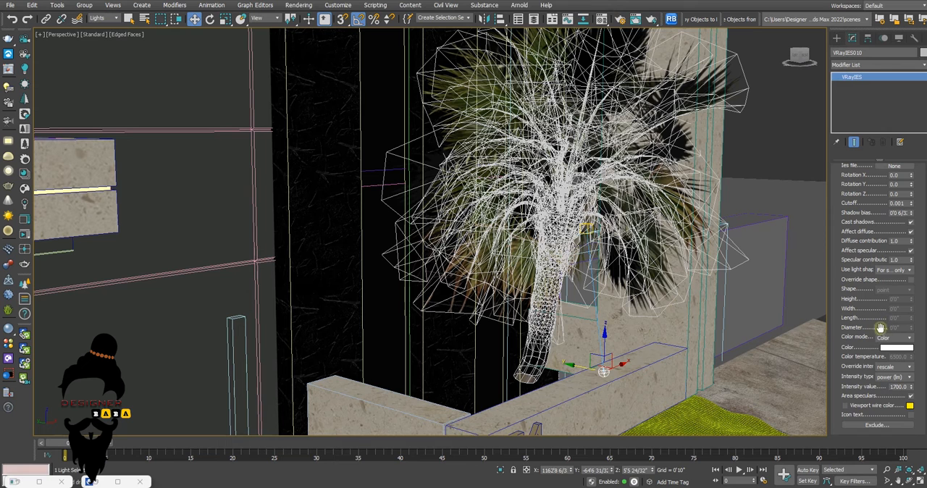
scroll(865, 261, "up", 2)
left_click(890, 203)
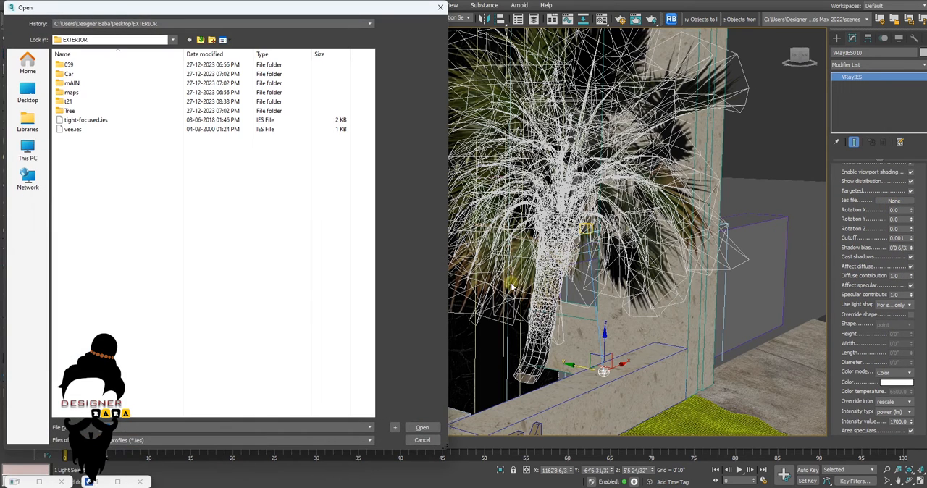
left_click(81, 121)
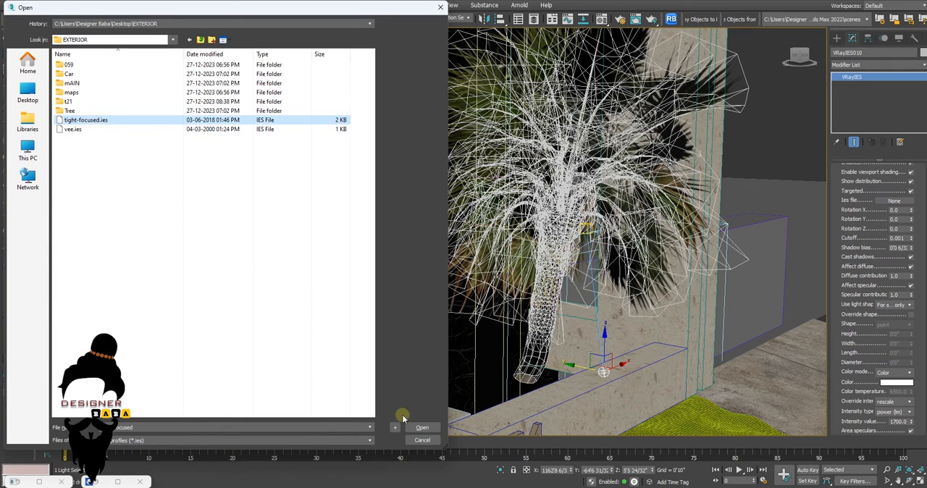
left_click(422, 428)
Restore the camera view, start an interactive render and limit its region to the palm tree
key("alt+w")
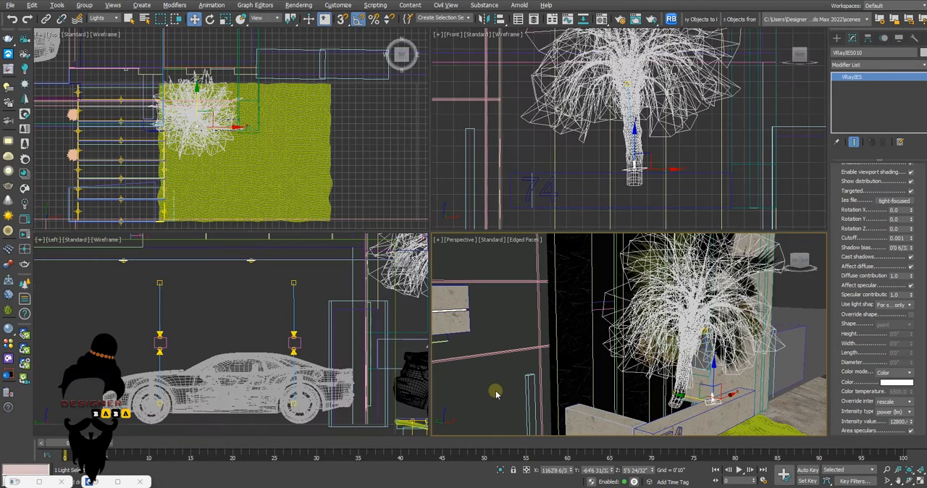
key("c")
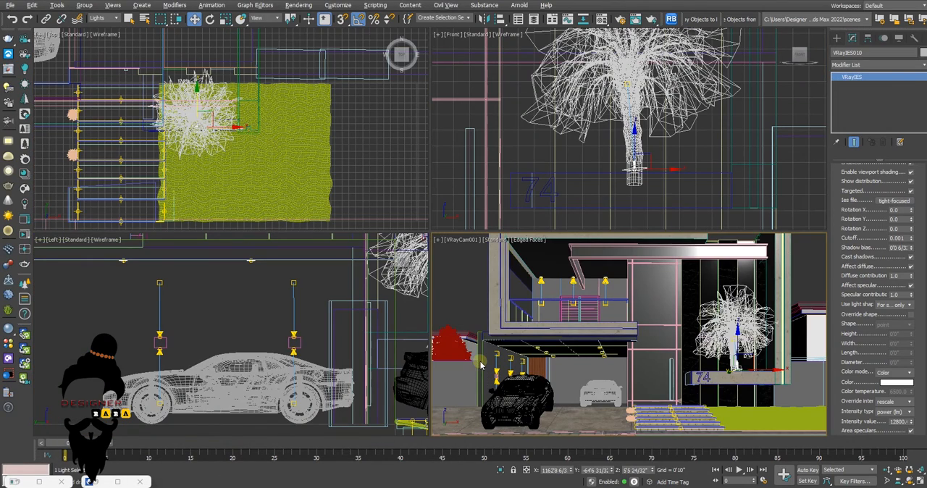
key("shift+f")
left_click(7, 83)
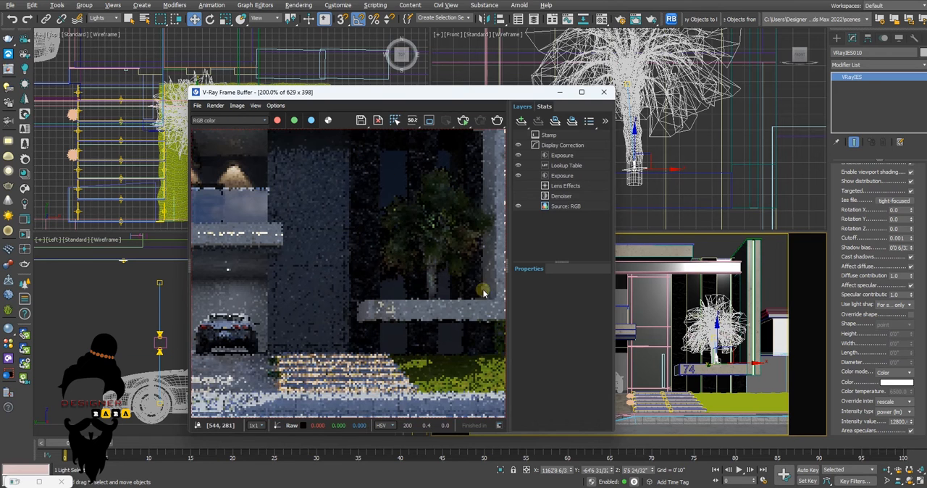
double_click(439, 258)
left_click_drag(392, 215, 466, 332)
left_click(467, 328)
left_click_drag(386, 219, 453, 309)
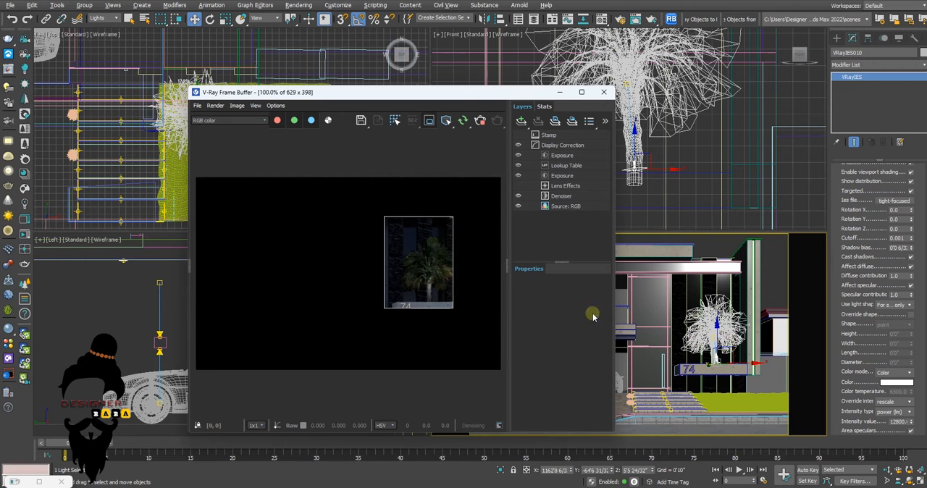
Switch the palm IES light's color mode to temperature and set the color temperature to 3800
left_click(892, 372)
left_click(888, 382)
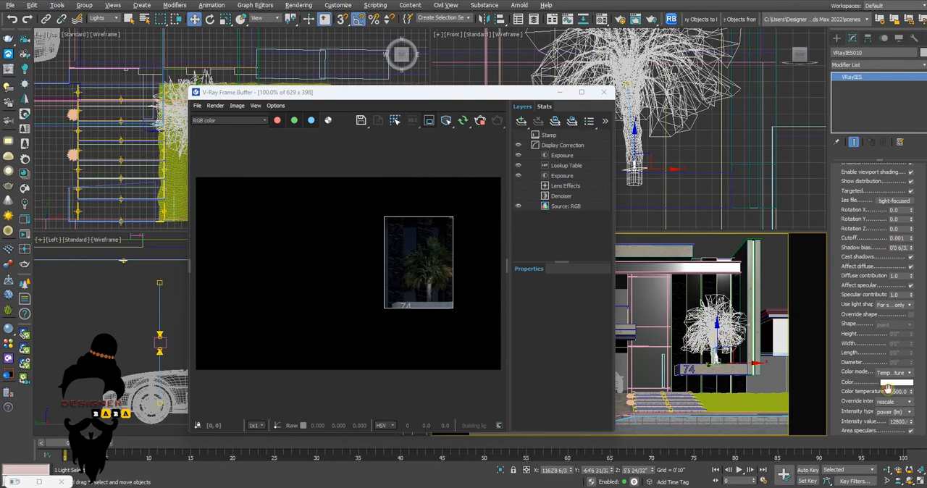
left_click_drag(905, 391, 860, 390)
type("38")
key("Return")
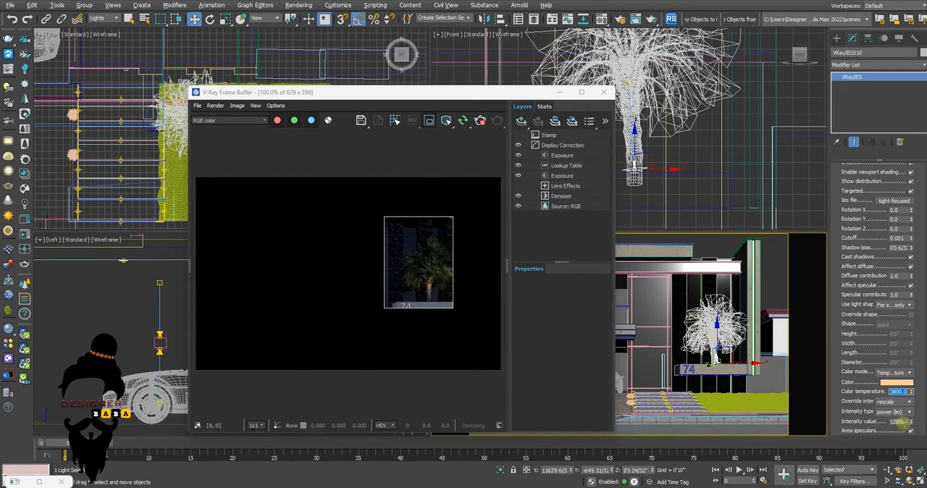
Try an intensity of 50000 for the palm IES light, then set its intensity value to 150000
right_click(910, 421)
type("50000")
key("Return")
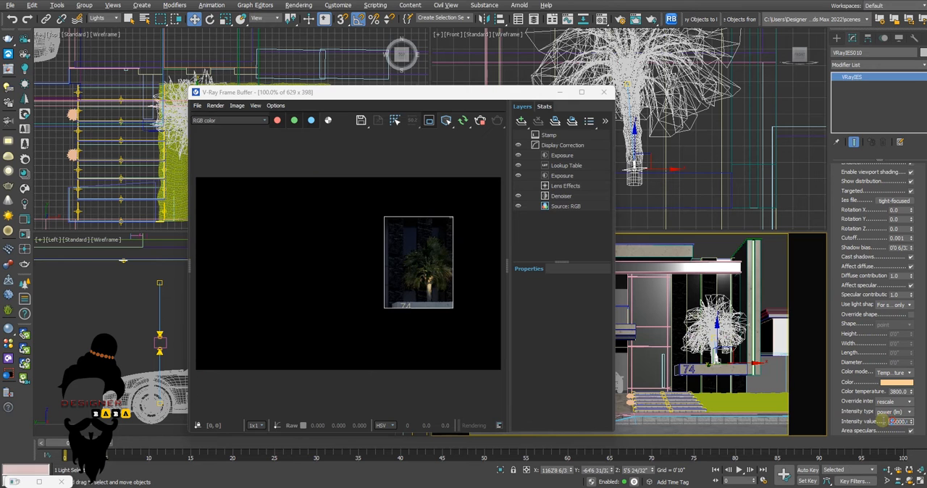
key("Return")
key("Return")
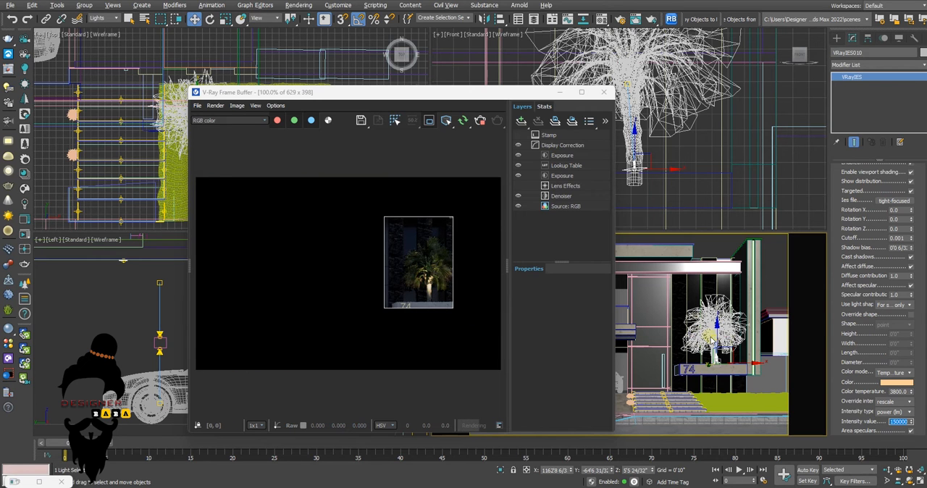
Select the palm IES light's target and move it slightly along the Y axis in the top view
left_click(712, 341)
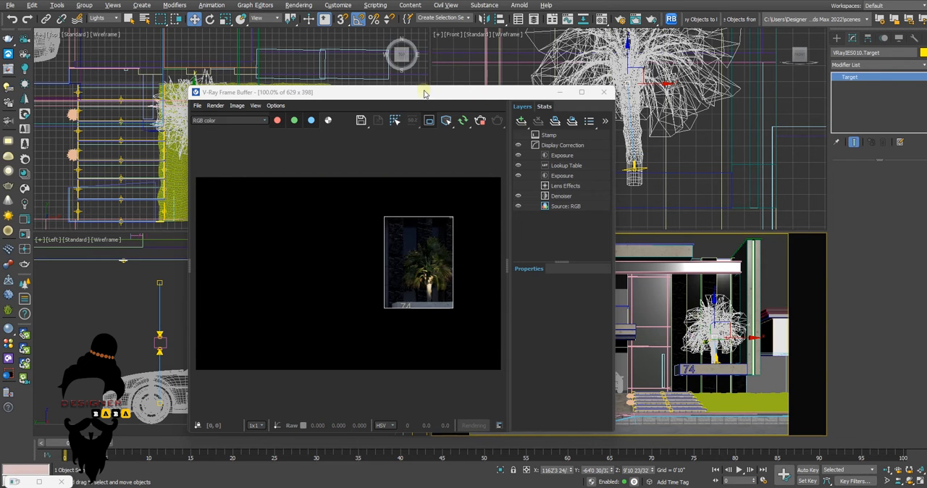
left_click_drag(425, 93, 362, 201)
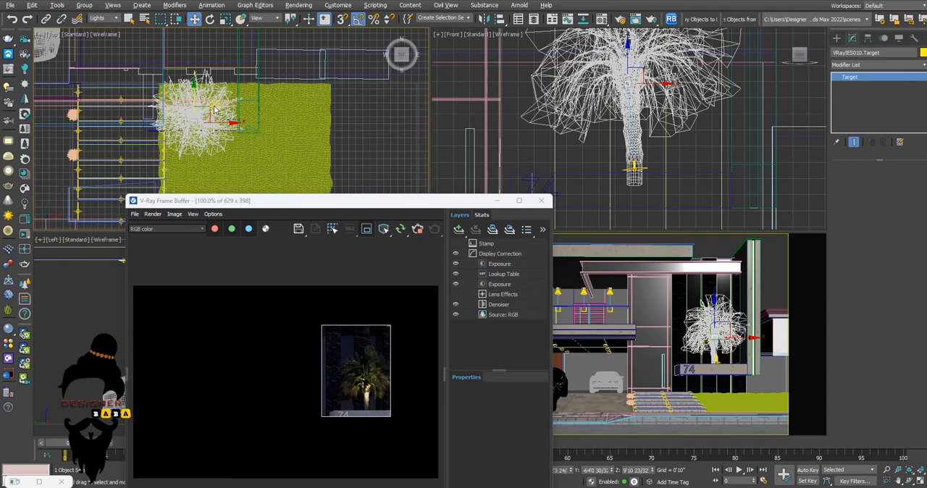
mouse_move(194, 96)
left_mouse_down()
mouse_move(197, 108)
mouse_move(198, 92)
mouse_move(201, 99)
left_mouse_up()
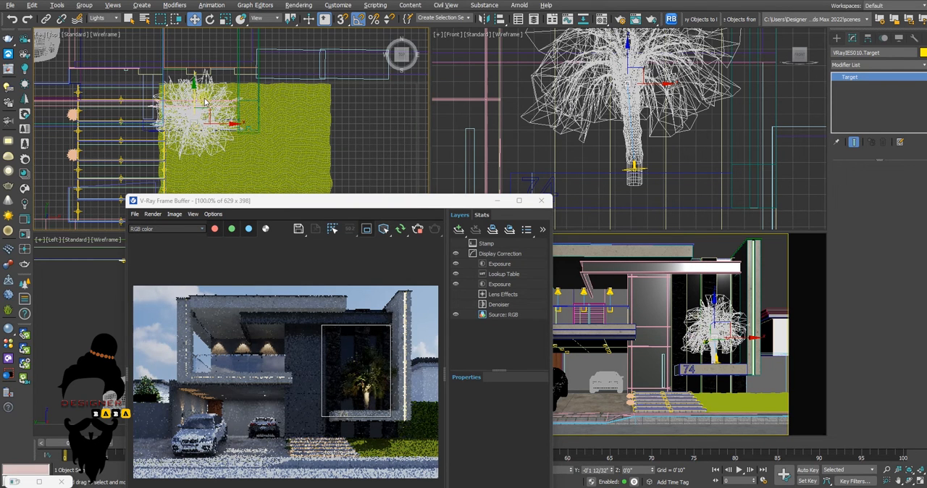
Move the palm IES light's source slightly away from the trunk along the X axis in the left view and inspect the rendered palm
left_click_drag(377, 201, 677, 221)
scroll(328, 347, "up", 6)
left_click_drag(338, 293, 343, 294)
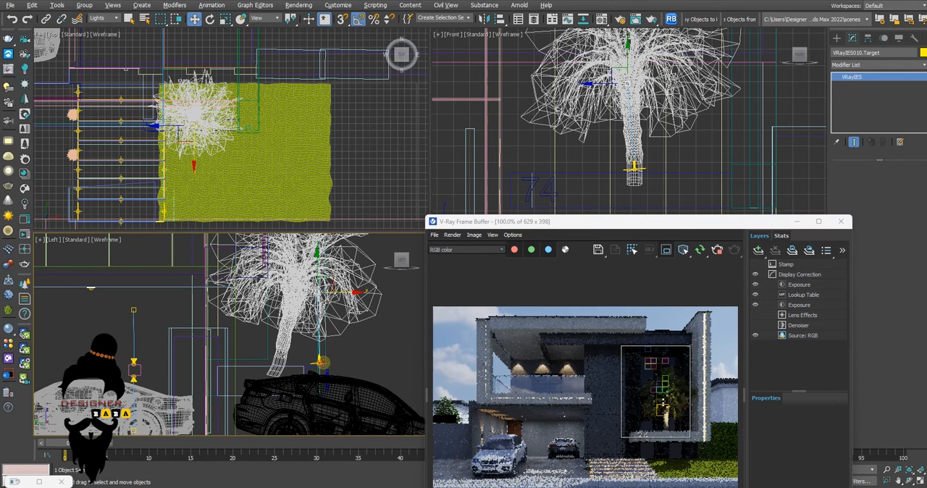
left_click(320, 364)
left_click_drag(342, 365, 350, 364)
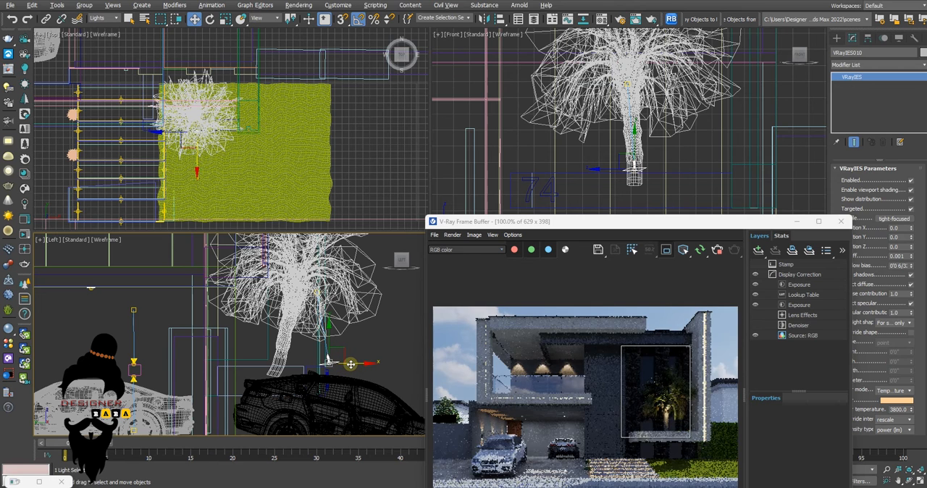
scroll(685, 413, "up", 2)
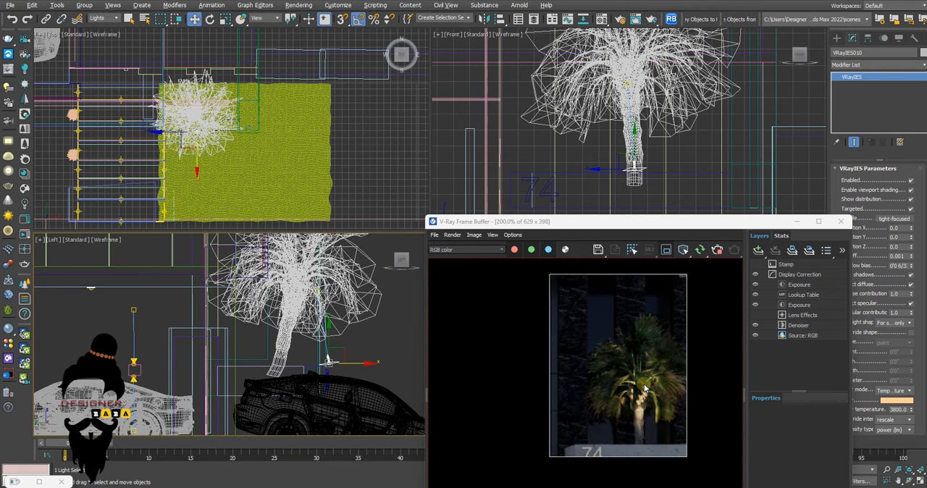
scroll(628, 341, "down", 2)
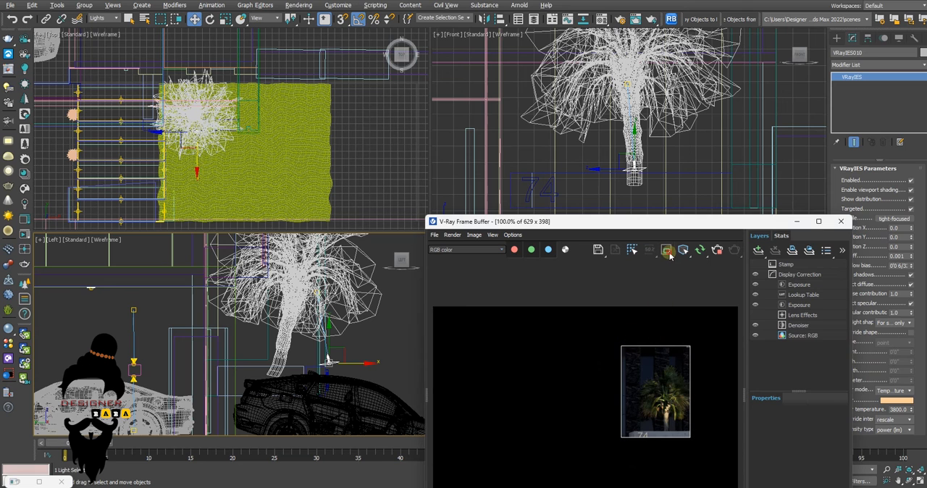
Turn off the palm render region and check the lighting in the full house render
left_click(666, 250)
scroll(570, 401, "down", 2)
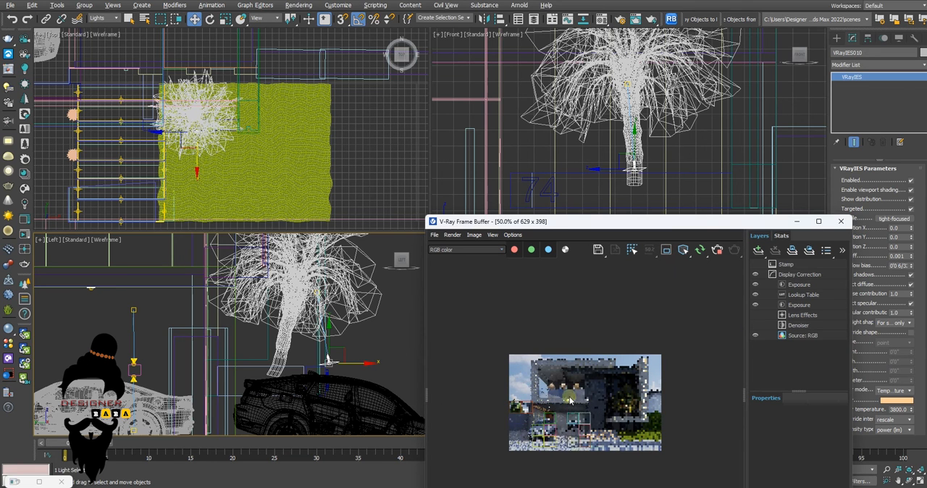
scroll(614, 412, "up", 2)
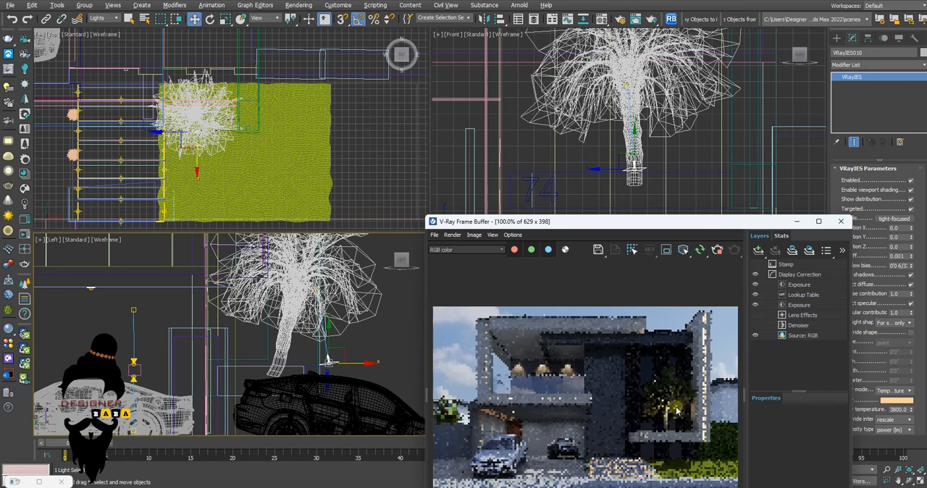
scroll(677, 410, "down", 3)
scroll(688, 362, "up", 3)
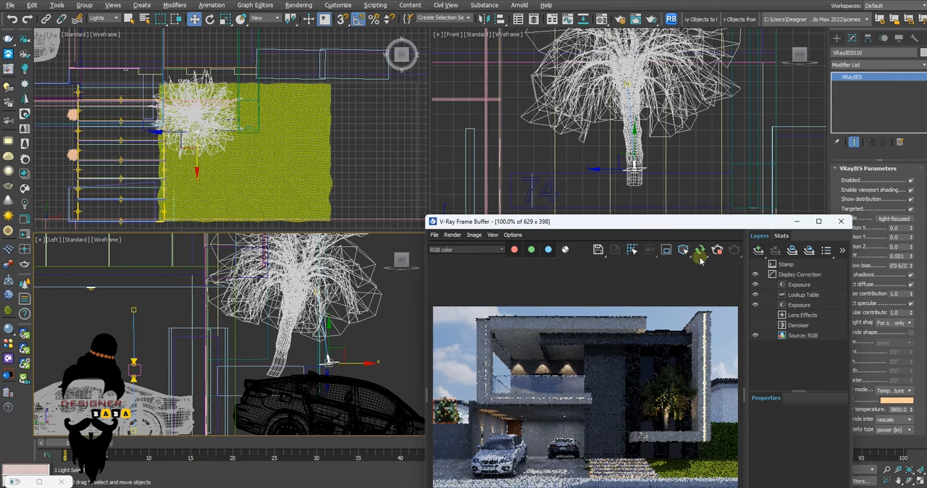
left_click_drag(700, 222, 417, 159)
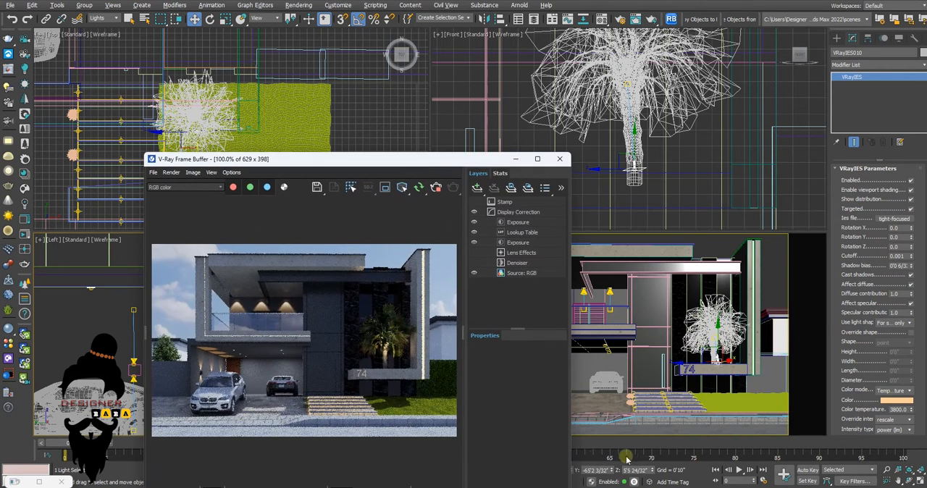
Limit the render region to the entrance steps, and try a color temperature of 3800 on the steps' strip light
left_click(385, 189)
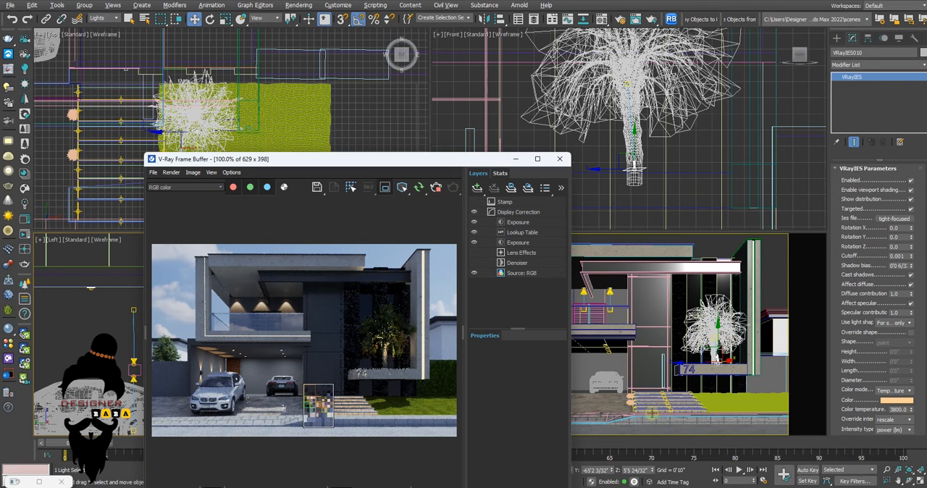
left_click(666, 407)
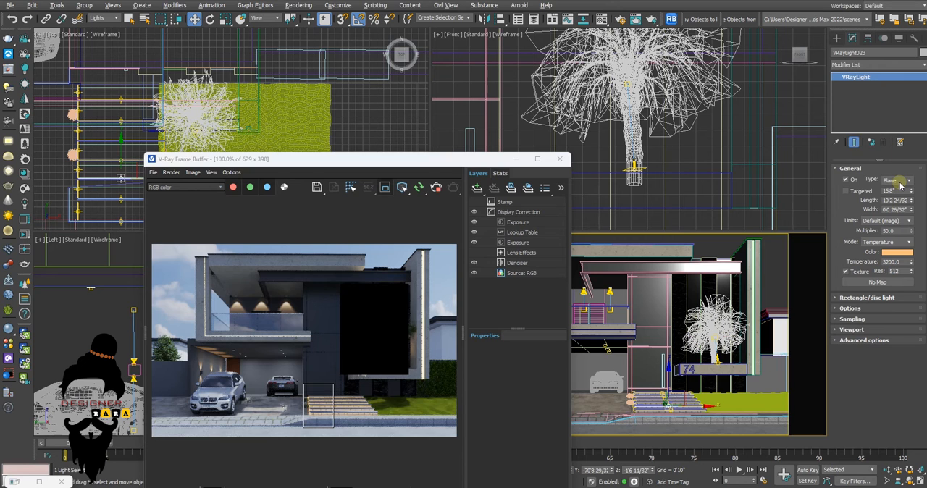
left_click(895, 230)
left_click(897, 262)
type("3800")
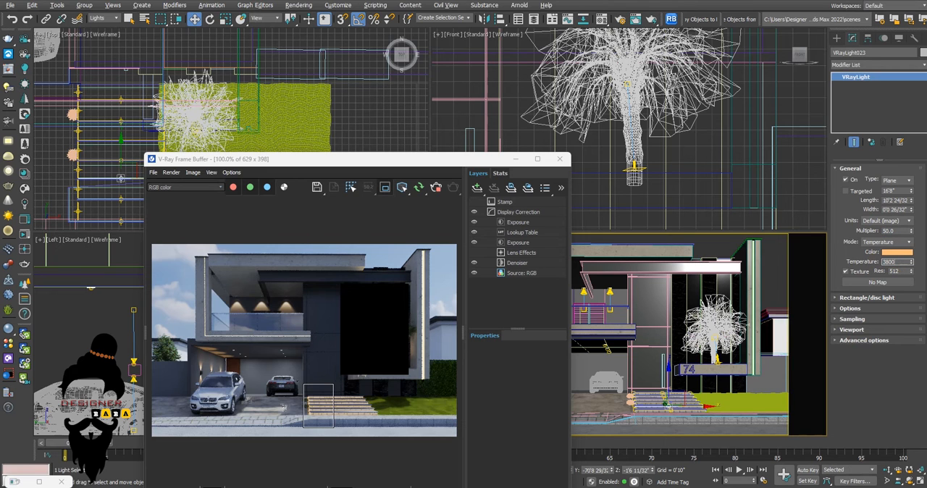
key("Return")
scroll(321, 433, "up", 2)
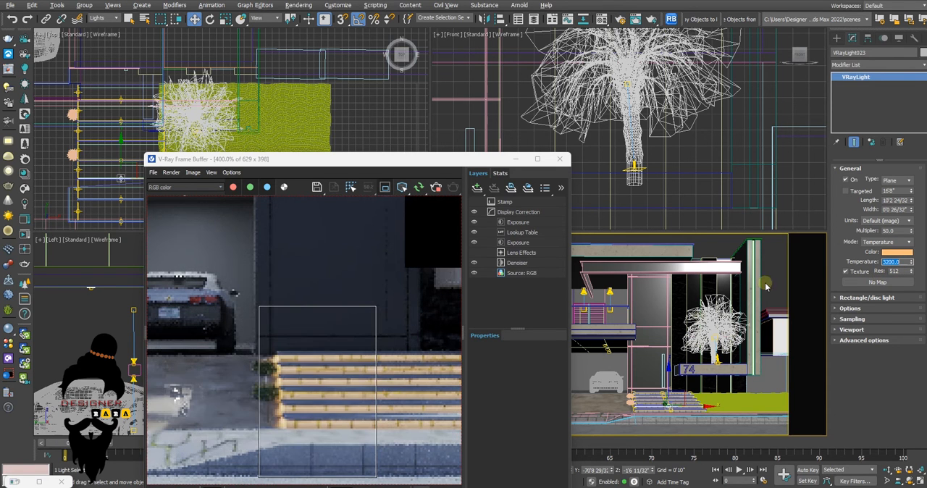
Switch the steps' strip light from temperature to Color mode and turn off the render region to render the whole house
left_click(889, 242)
left_click(890, 253)
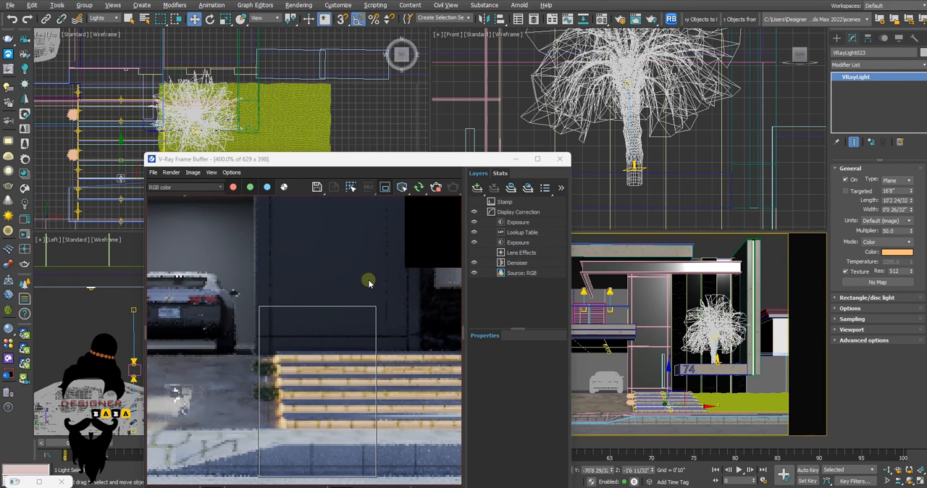
scroll(368, 290, "down", 4)
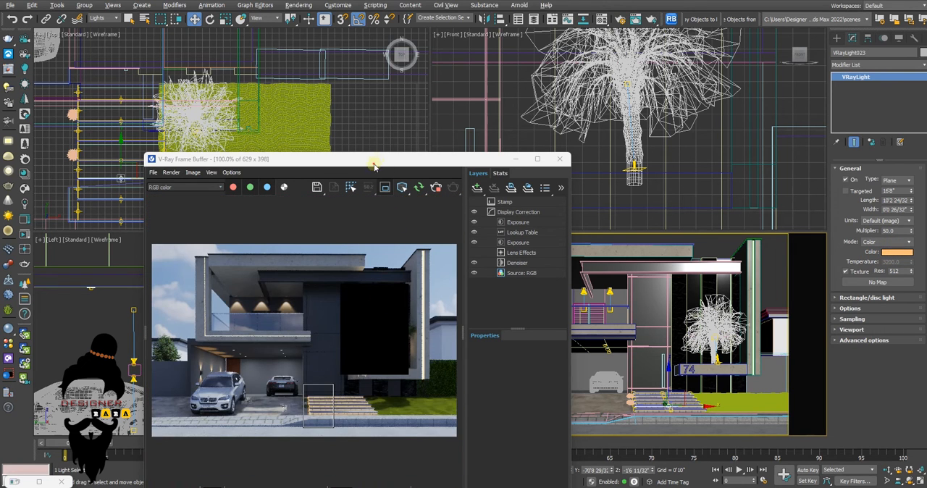
left_click_drag(373, 164, 425, 141)
left_click(438, 165)
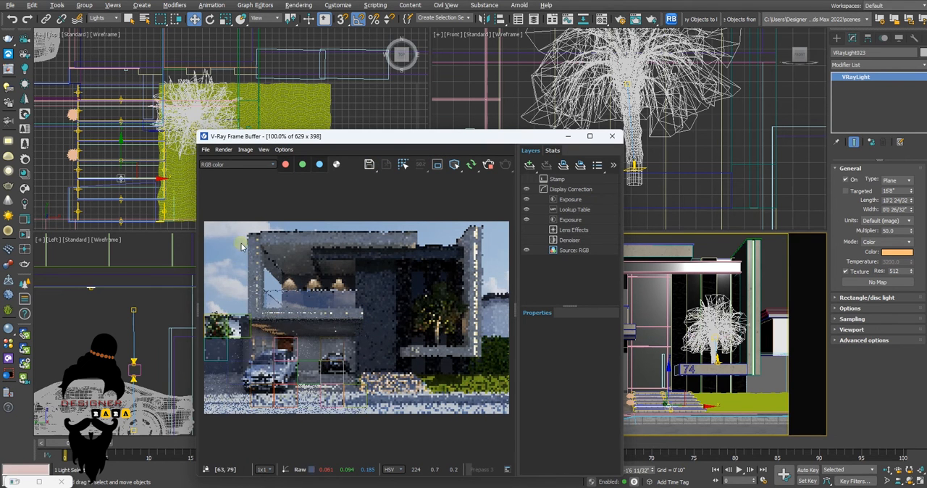
scroll(306, 308, "up", 1)
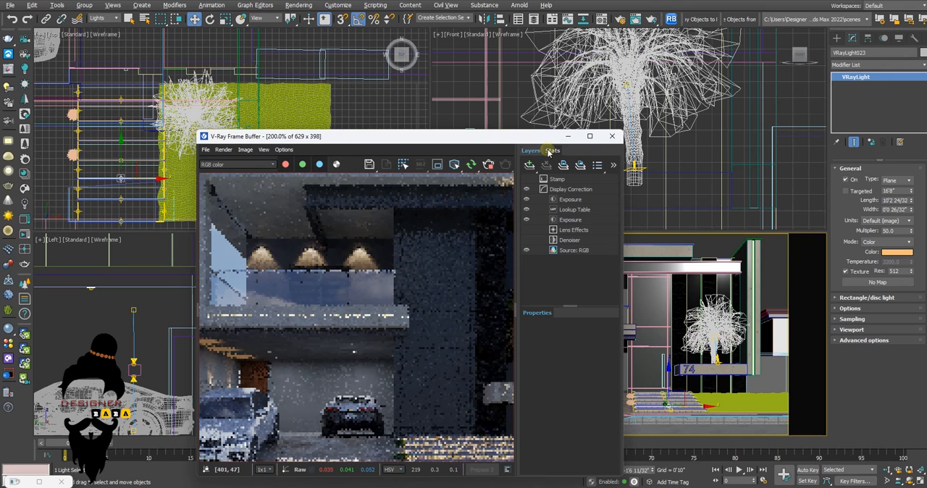
Close the frame buffer, unhide the trees and planting layers, and maximize the camera view
left_click(611, 137)
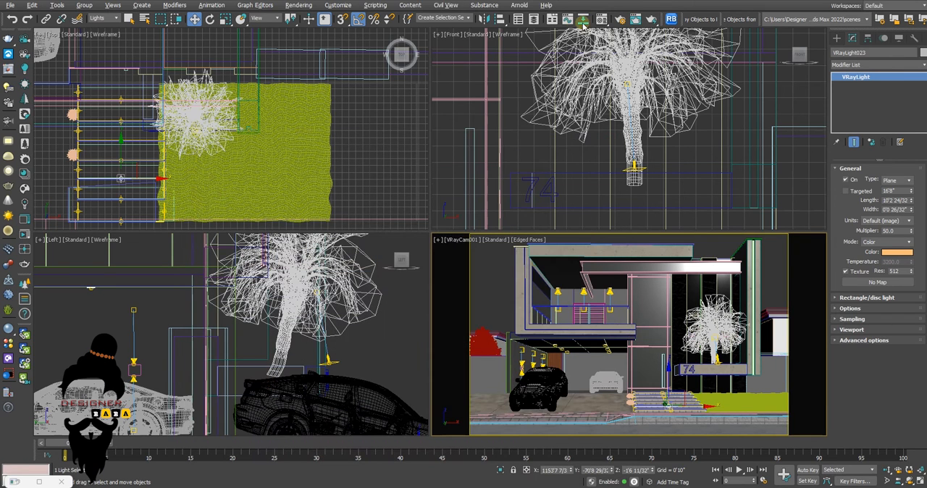
left_click(534, 18)
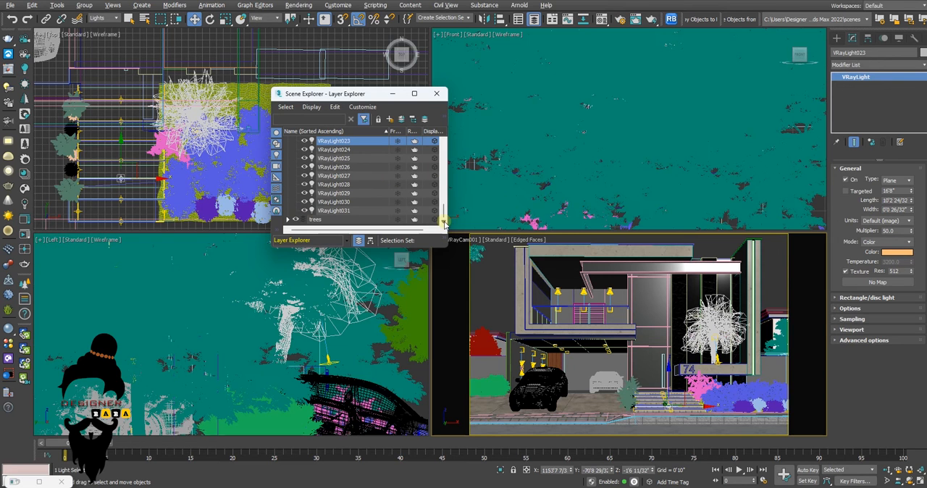
left_click(437, 94)
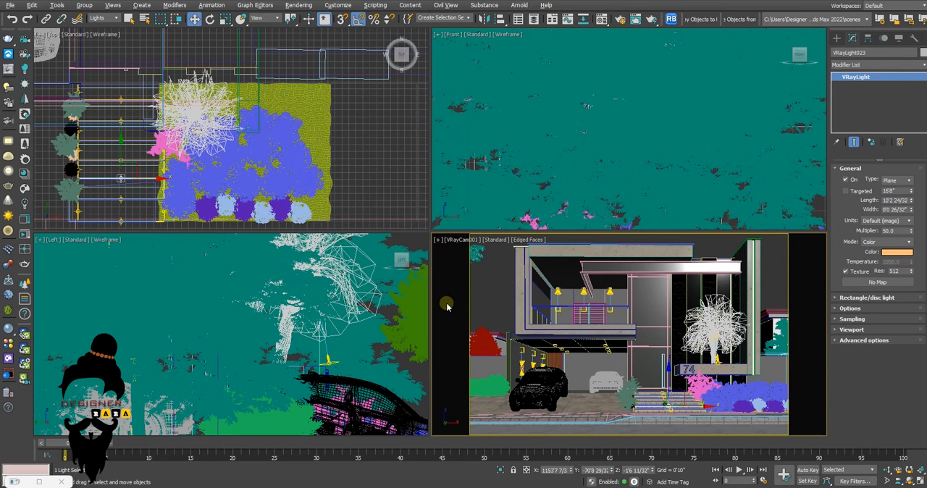
key("alt+w")
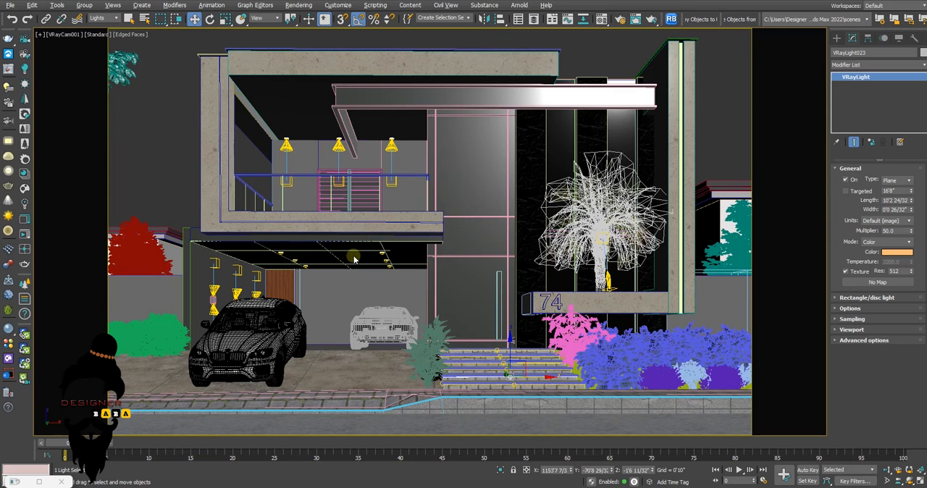
Run an interactive render of the camera view with the planting, inspect the entrance steps and palm lighting, and stop the render
left_click(7, 70)
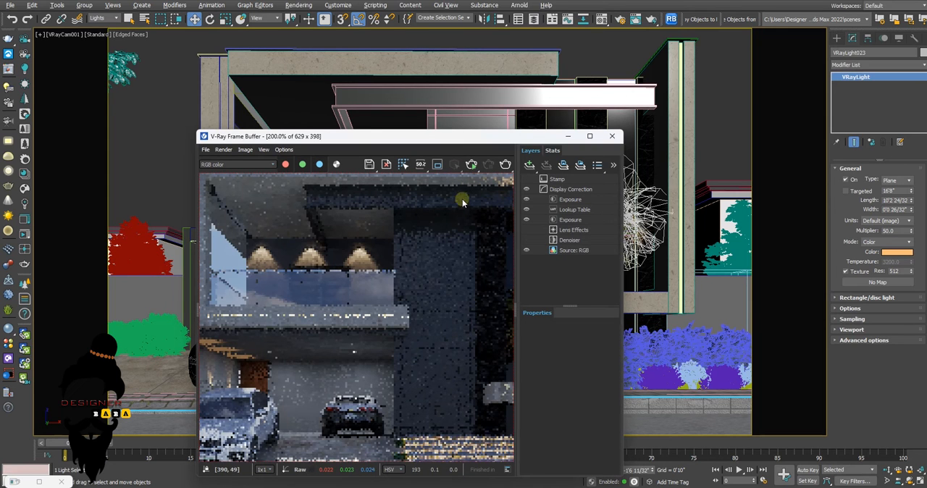
double_click(414, 354)
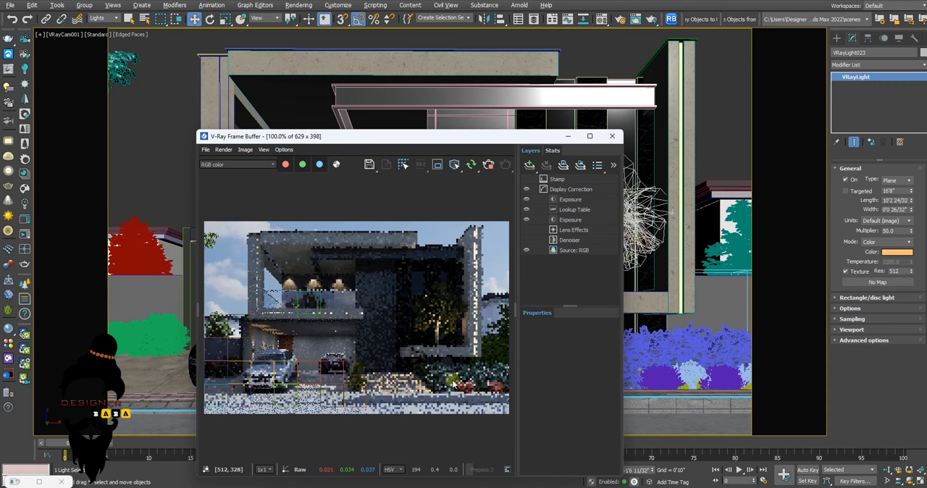
left_click_drag(472, 142, 433, 130)
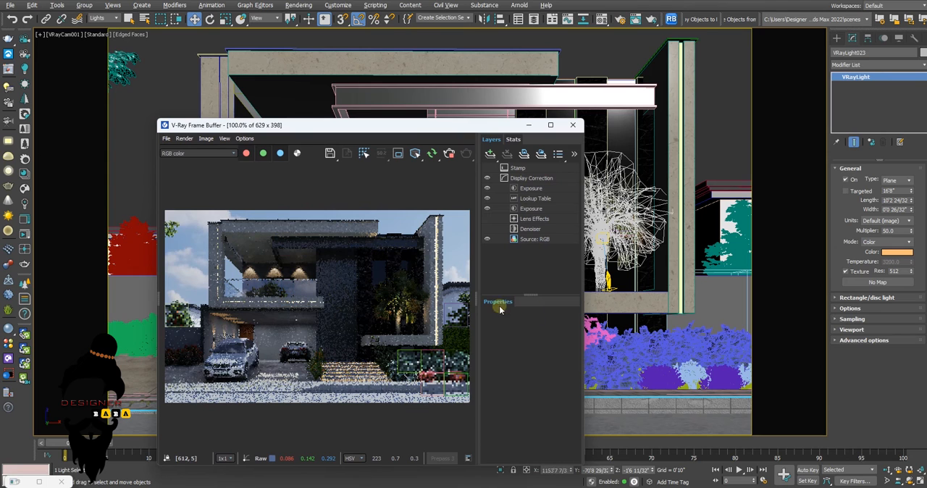
scroll(437, 392, "up", 1)
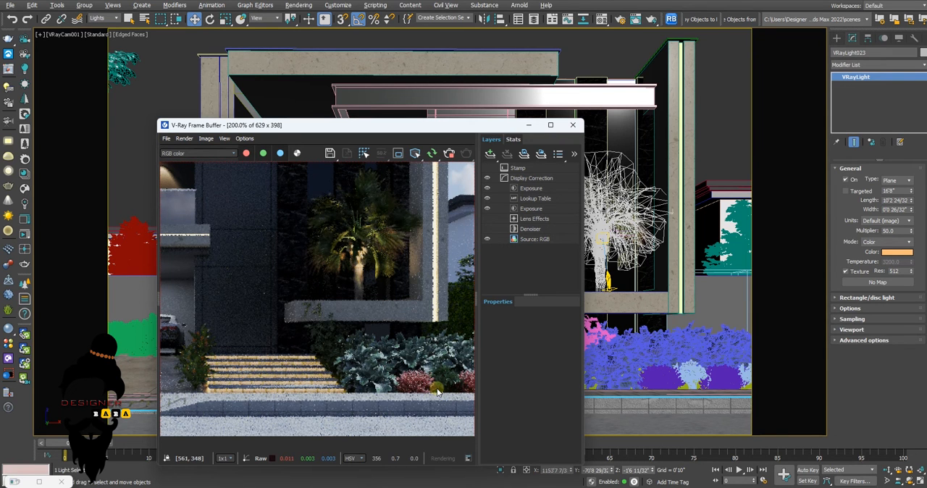
scroll(394, 327, "down", 2)
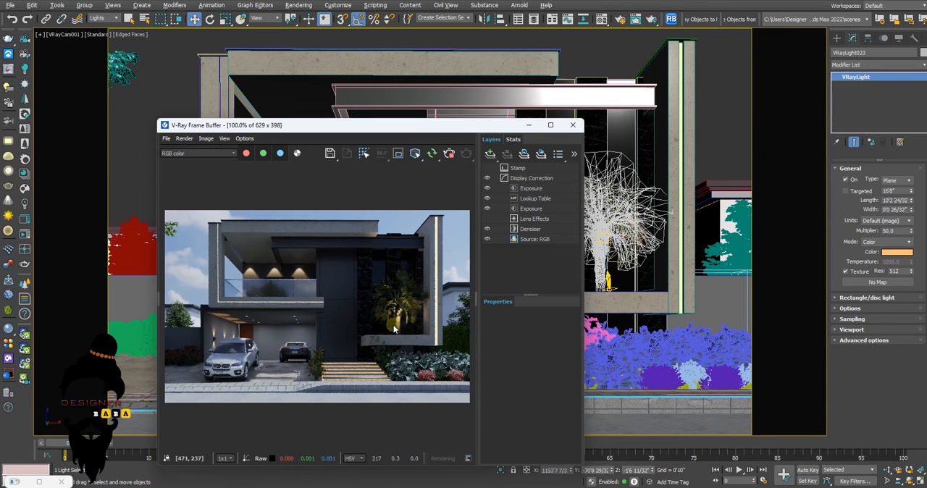
scroll(264, 236, "up", 1)
scroll(274, 243, "down", 1)
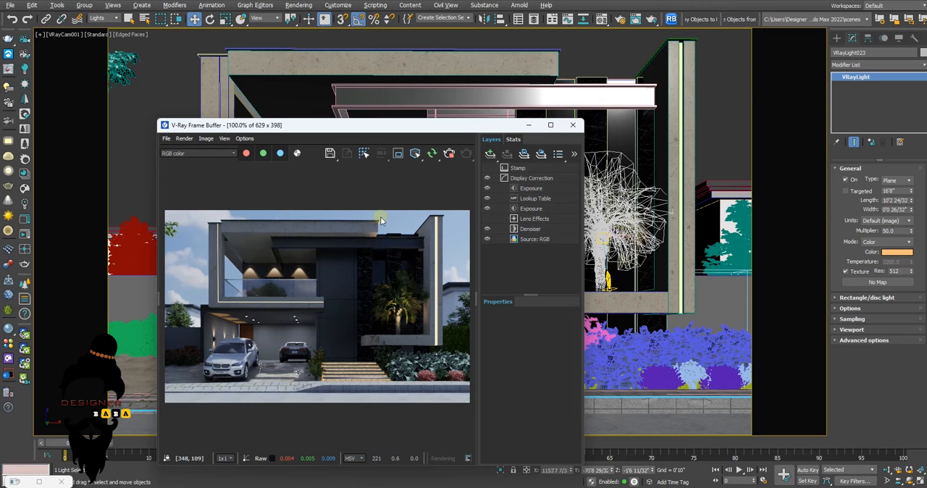
left_click(450, 156)
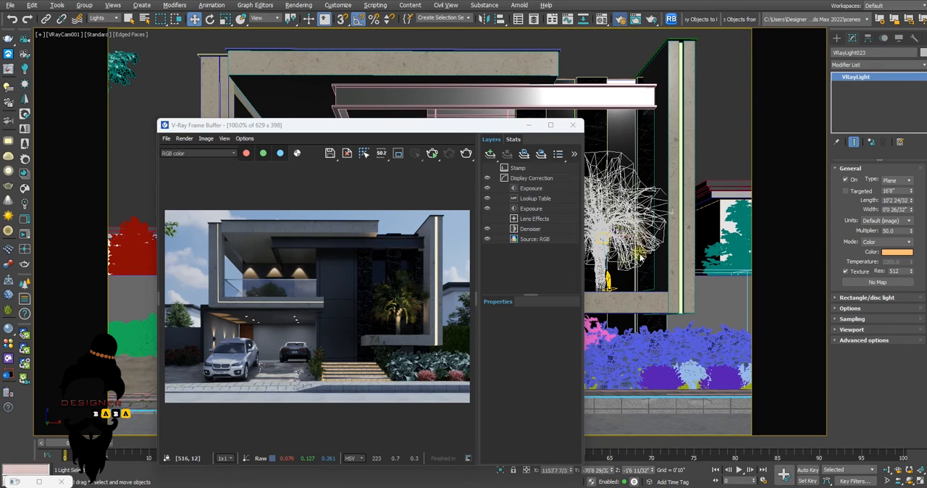
Open the render setup and edit the output width for the final image
key("F10")
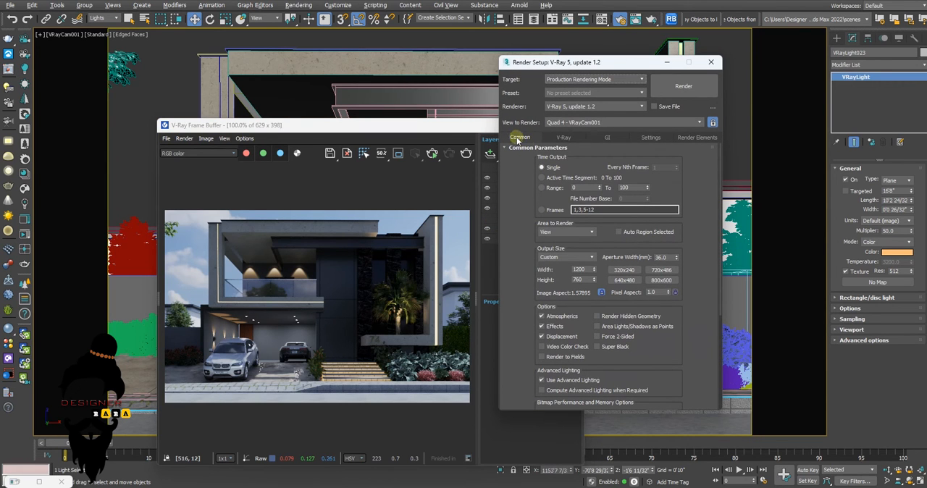
double_click(583, 270)
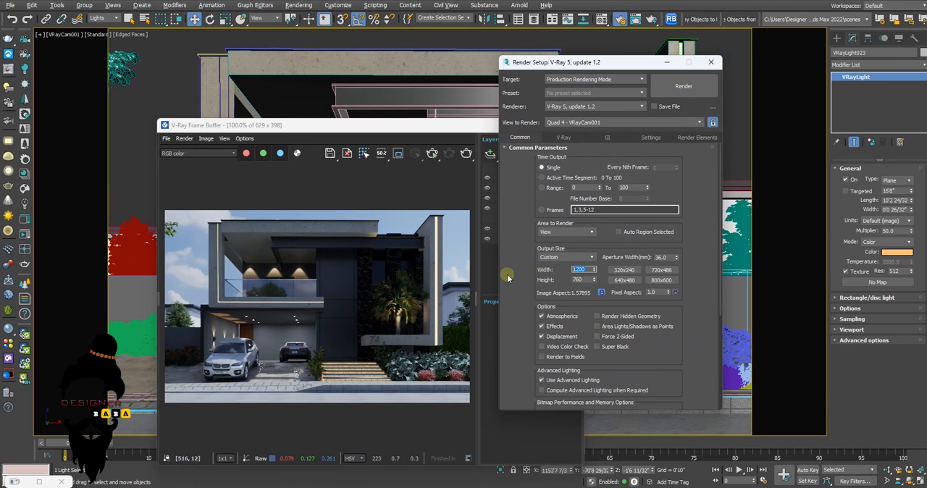
type("2")
Set the output width to 2000 and check the noise threshold of the progressive image sampler
left_click(565, 139)
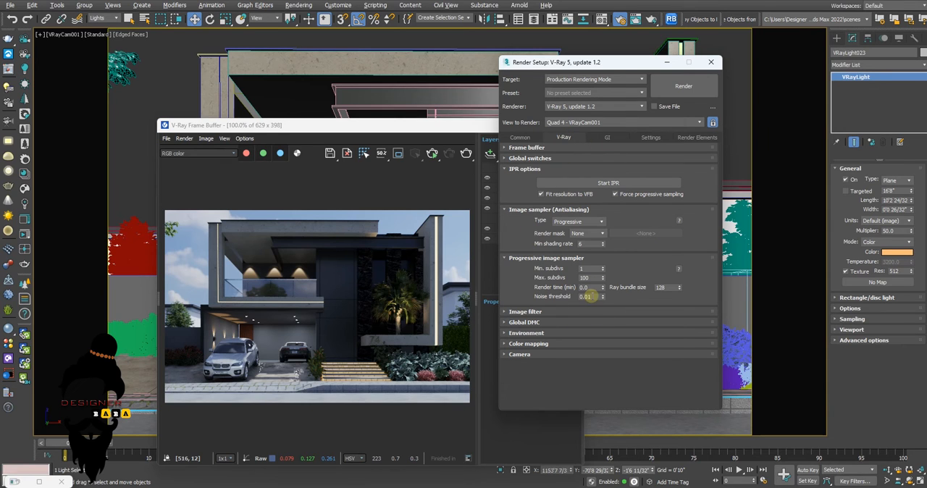
left_click(592, 297)
Try Brute force as the primary global illumination engine and look at the choices for the secondary engine
left_click(608, 137)
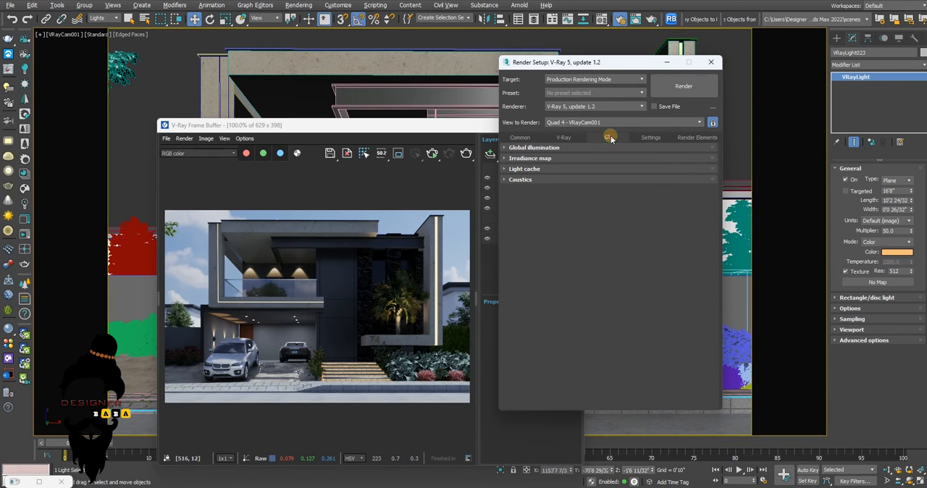
left_click(516, 149)
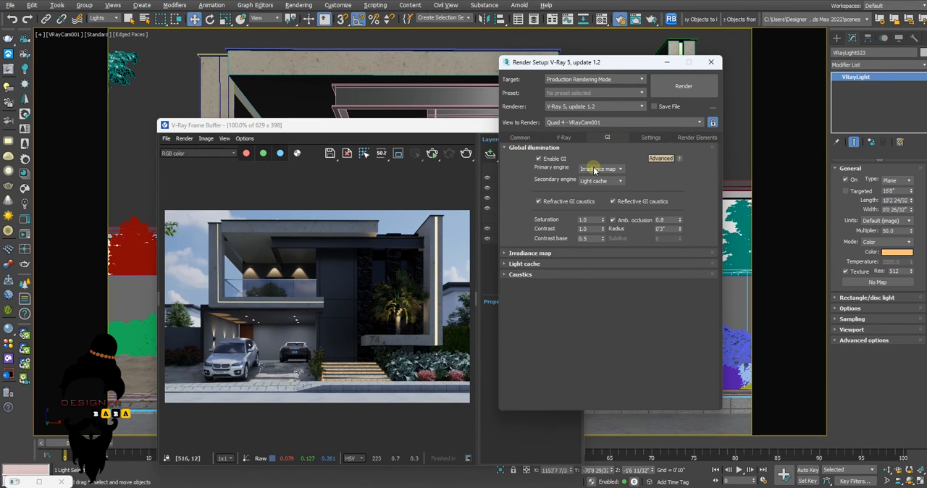
left_click(594, 168)
left_click(614, 160)
left_click(600, 169)
left_click(592, 184)
left_click(600, 181)
left_click(592, 203)
Set the primary GI engine to Irradiance map and keep Light cache as the secondary engine
left_click(597, 168)
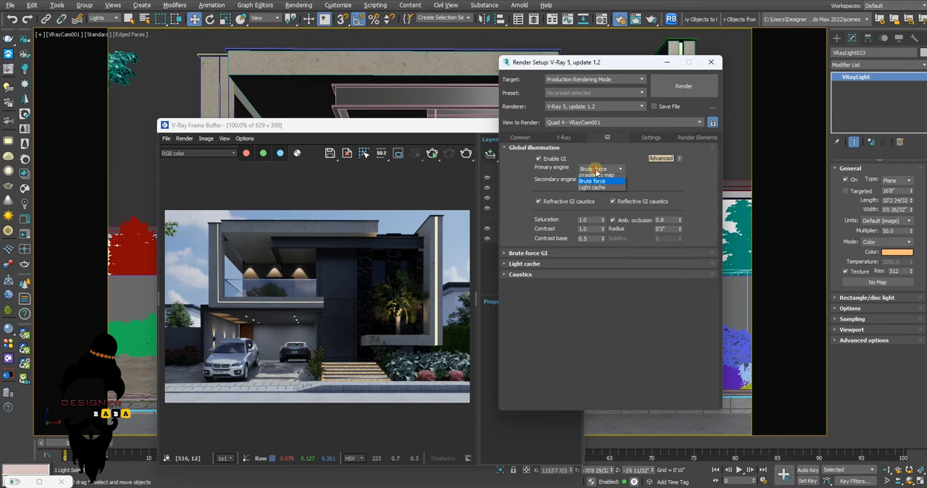
left_click(595, 177)
left_click(599, 181)
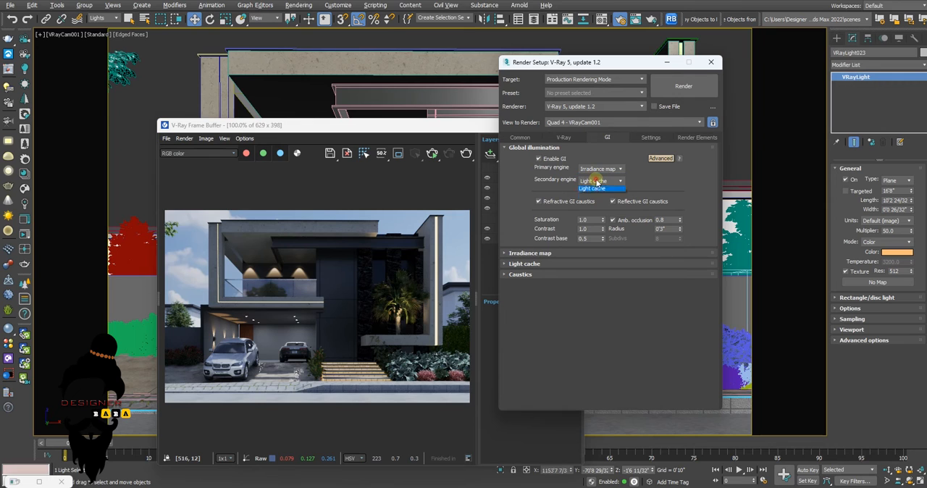
left_click(592, 203)
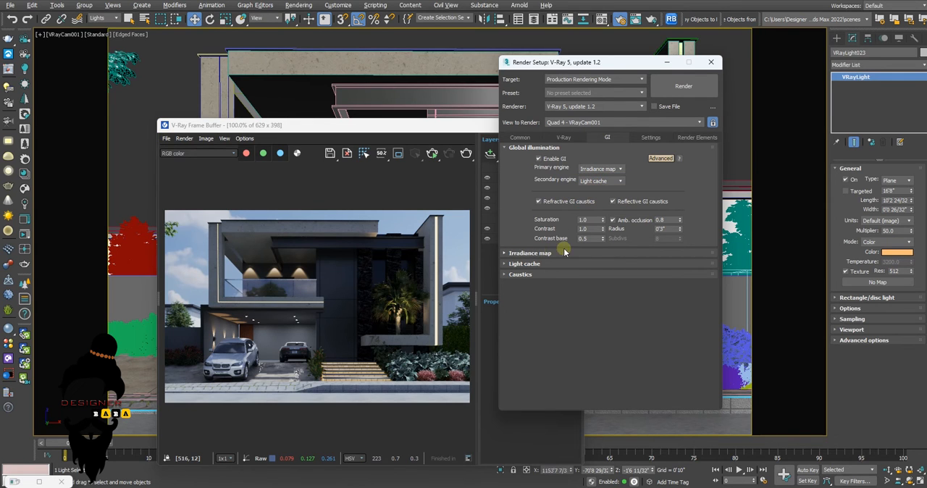
Expand the irradiance map settings and choose the Medium preset
left_click(522, 253)
left_click(593, 265)
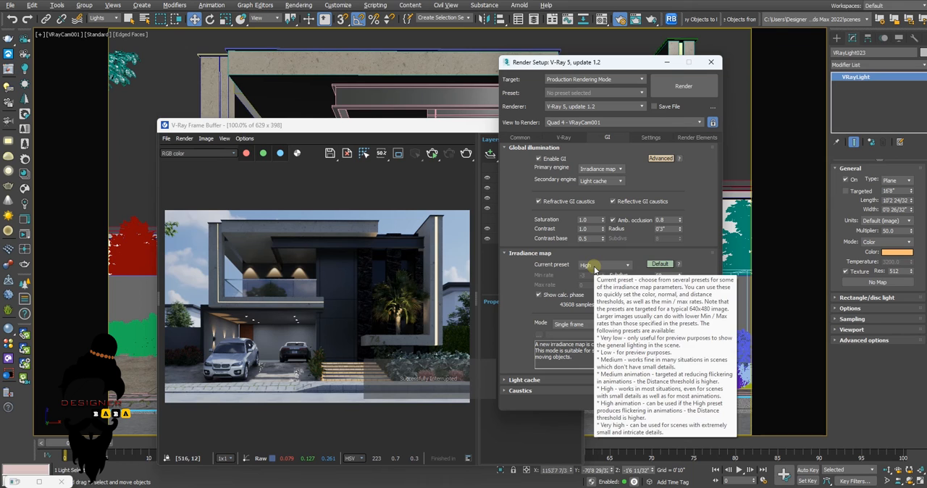
left_click(590, 266)
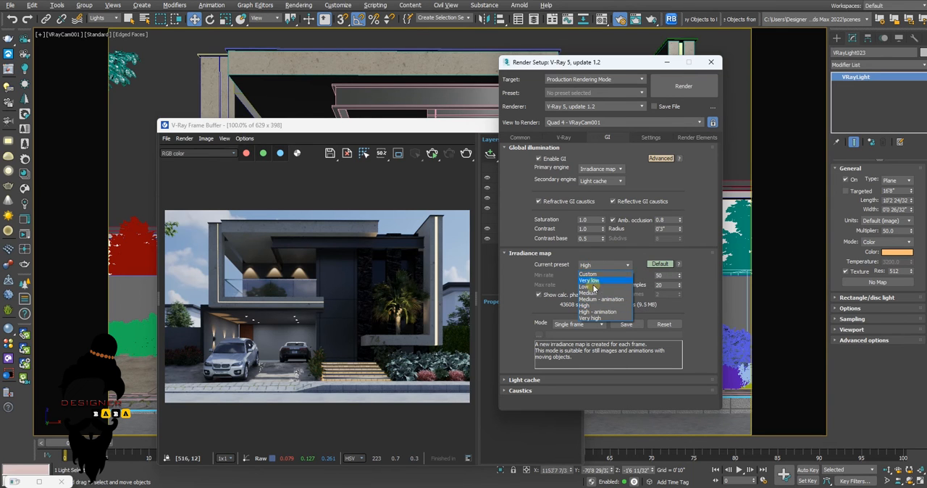
left_click(594, 295)
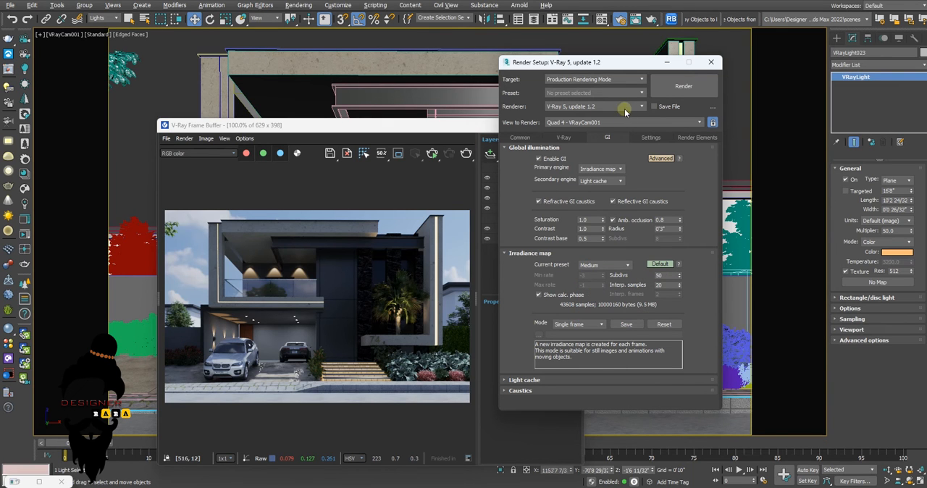
Check the V-Ray system settings, start the production render of the camera view, and fit the whole image in the frame buffer
left_click(685, 87)
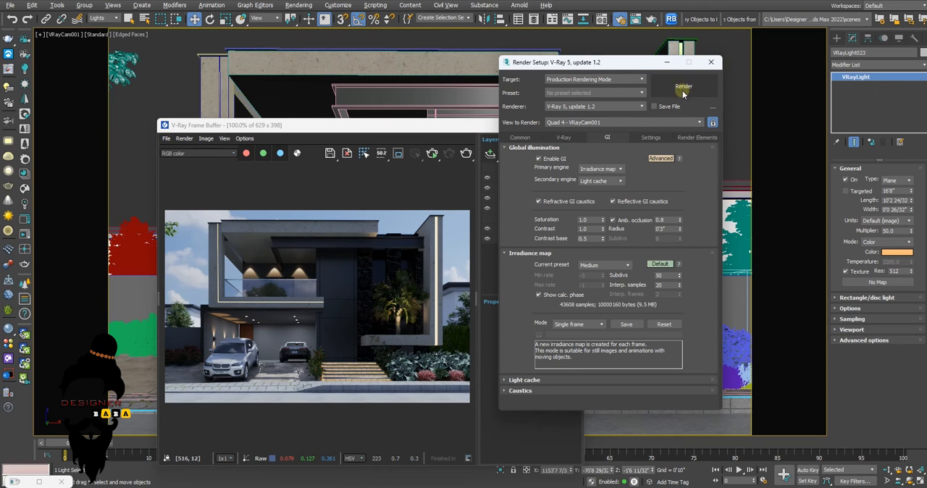
left_click(650, 137)
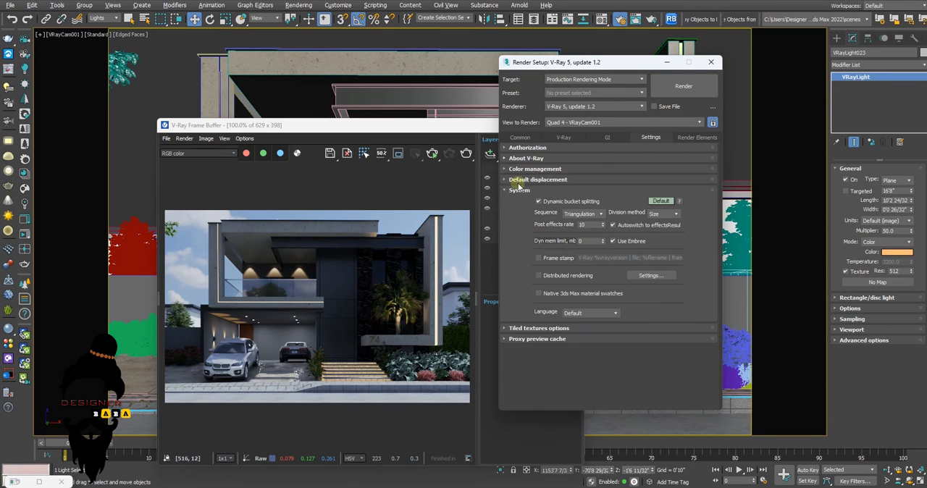
left_click(677, 88)
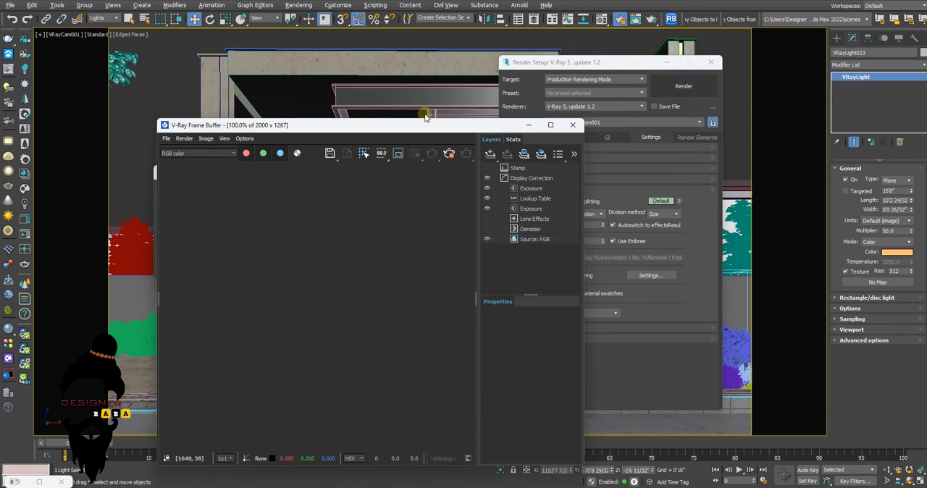
left_click_drag(378, 131, 420, 85)
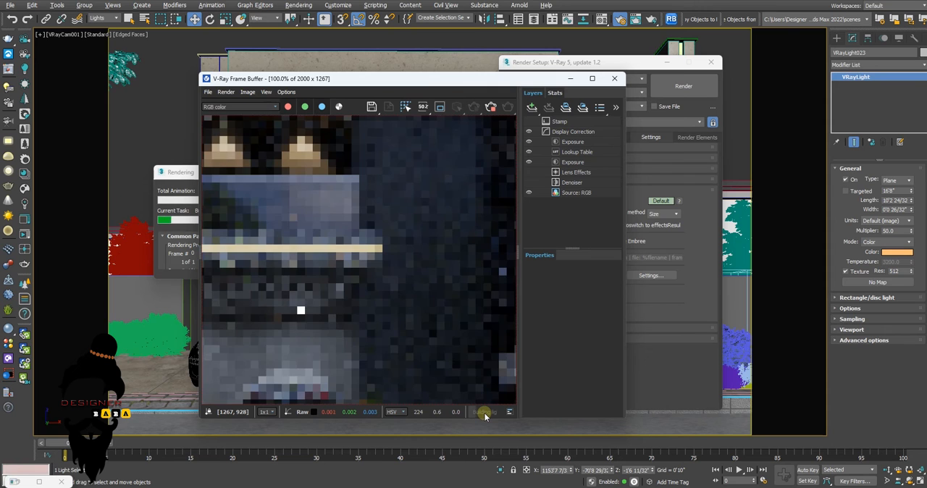
scroll(401, 302, "down", 3)
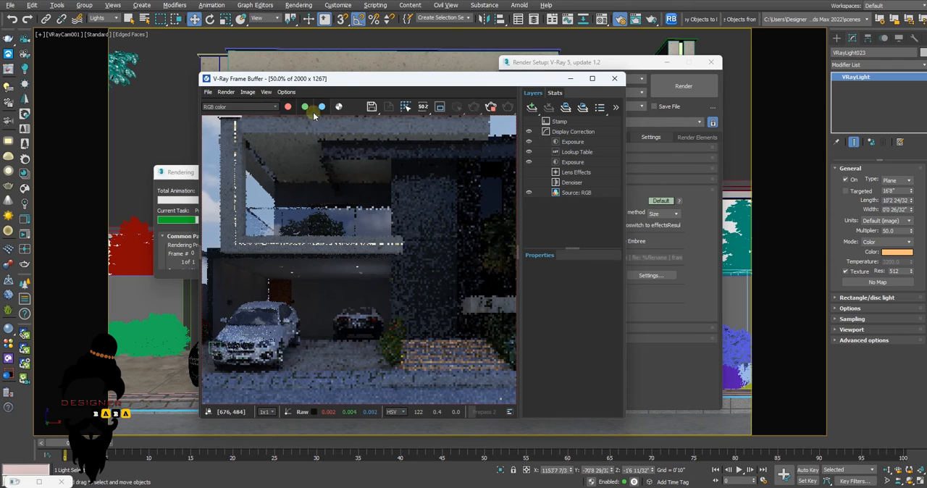
left_click_drag(341, 77, 384, 61)
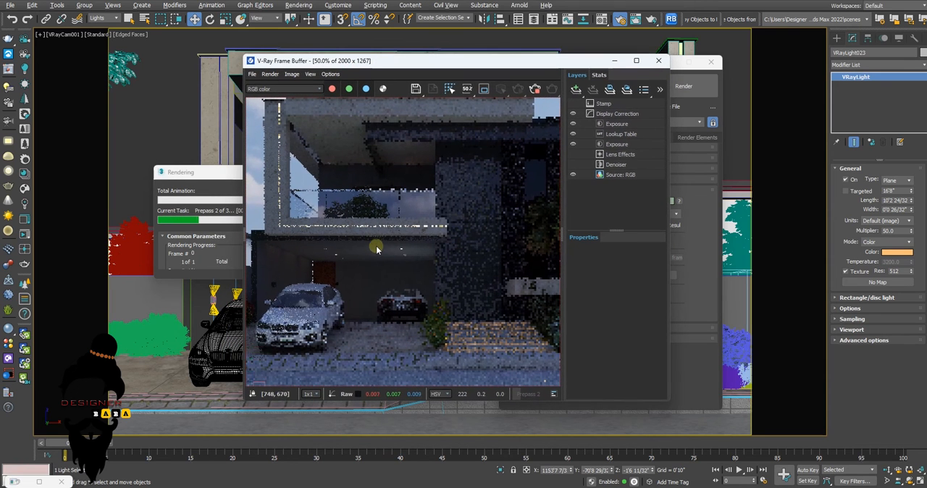
scroll(377, 248, "down", 1)
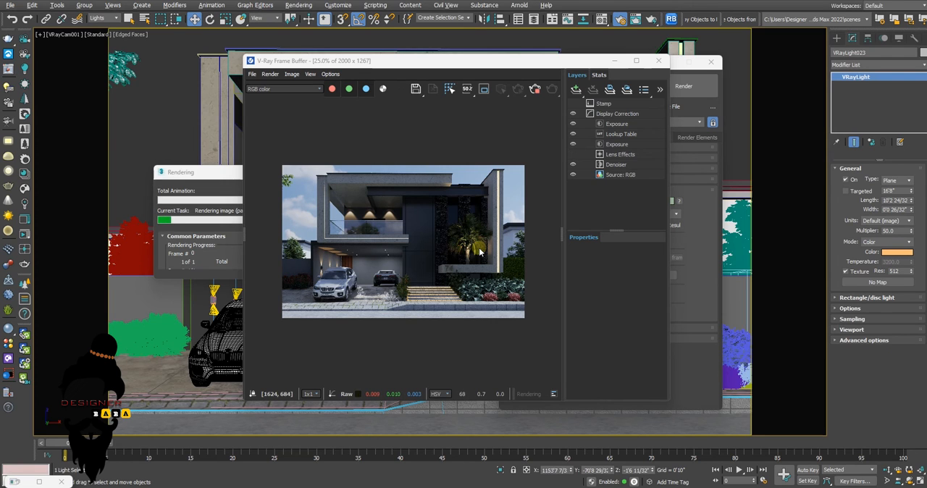
Arrange the frame buffer and the rendering progress window side by side so the image and progress can both be read
left_click(227, 175)
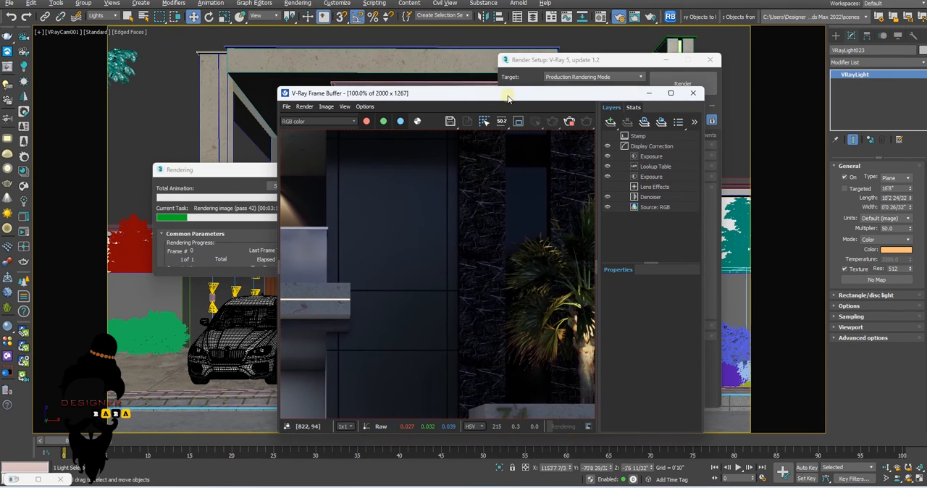
left_click(480, 98)
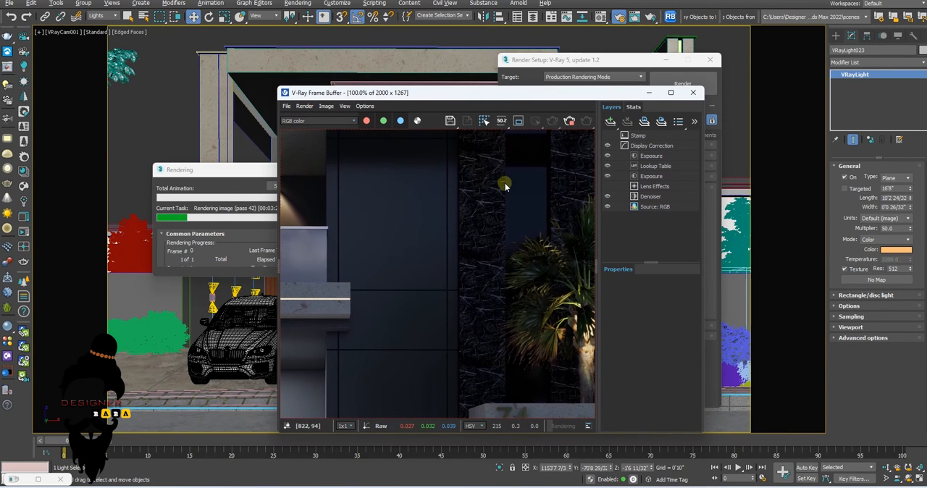
scroll(504, 182, "down", 3)
left_click_drag(446, 97, 447, 78)
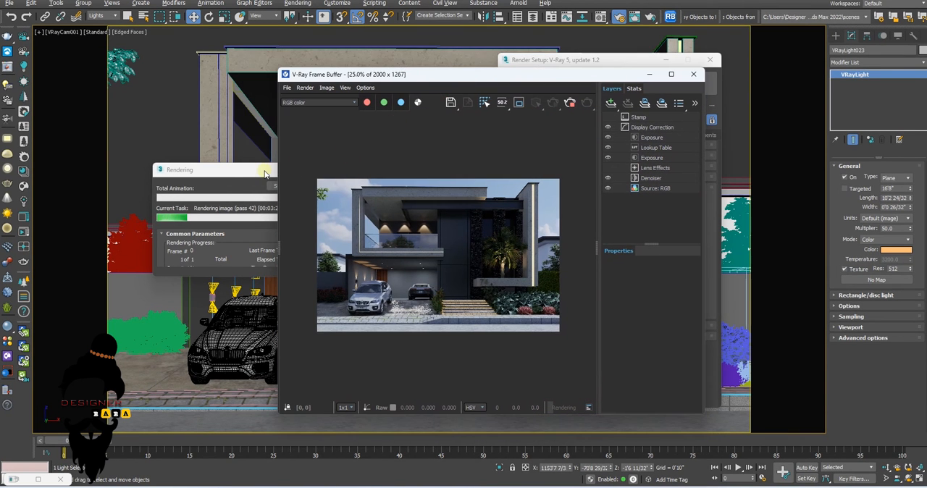
left_click(266, 173)
left_click_drag(279, 178, 242, 138)
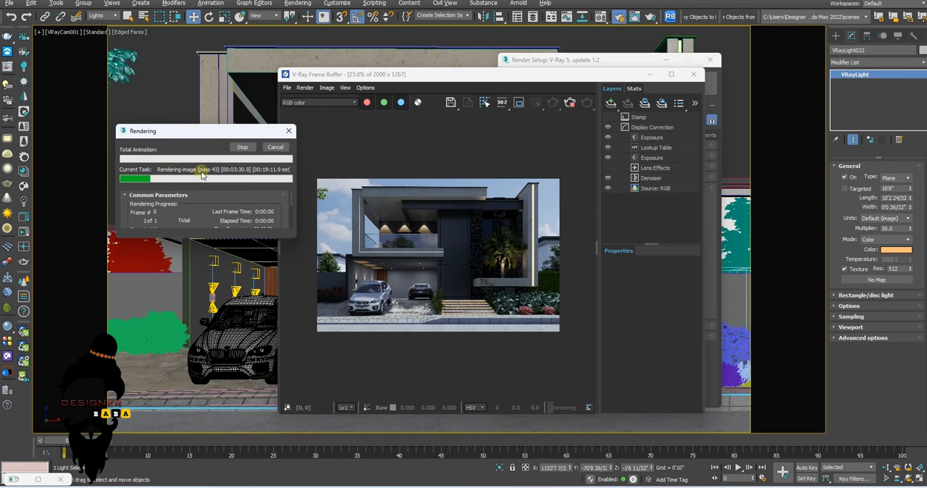
Examine the balcony, facade strip lights and carport in the render while it refines, checking the pass progress
scroll(380, 190, "up", 1)
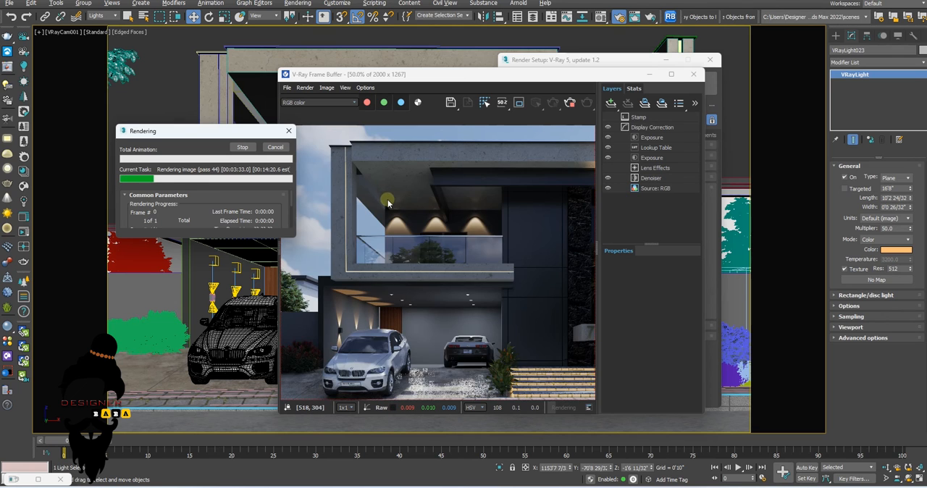
scroll(375, 156, "up", 1)
scroll(379, 154, "down", 1)
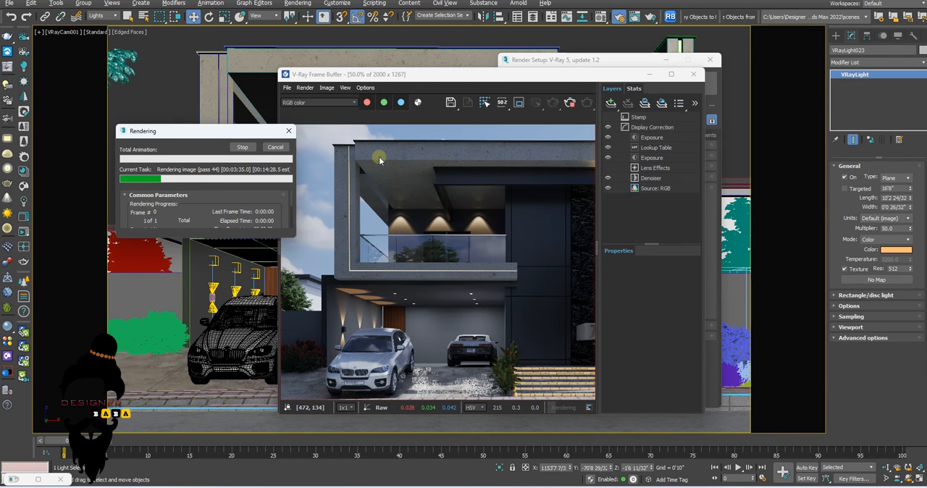
scroll(378, 161, "down", 1)
scroll(337, 214, "up", 3)
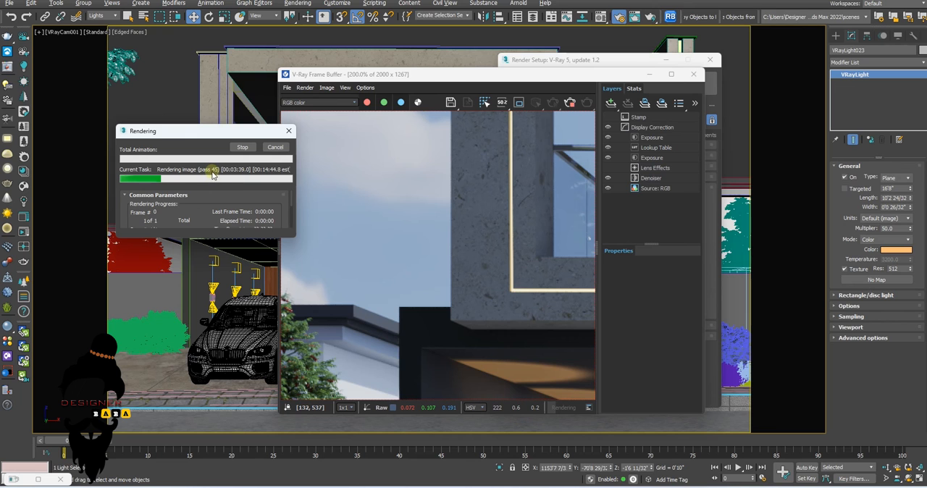
scroll(419, 225, "down", 4)
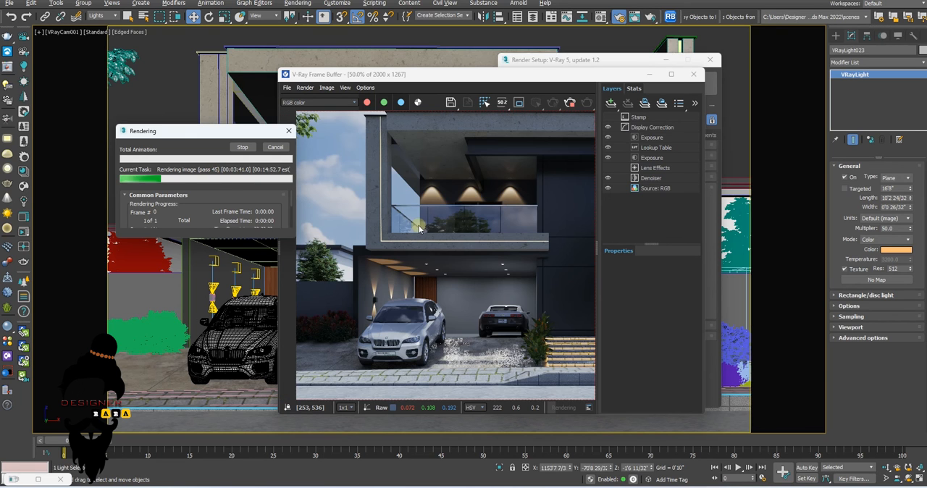
scroll(411, 168, "down", 1)
scroll(438, 198, "up", 1)
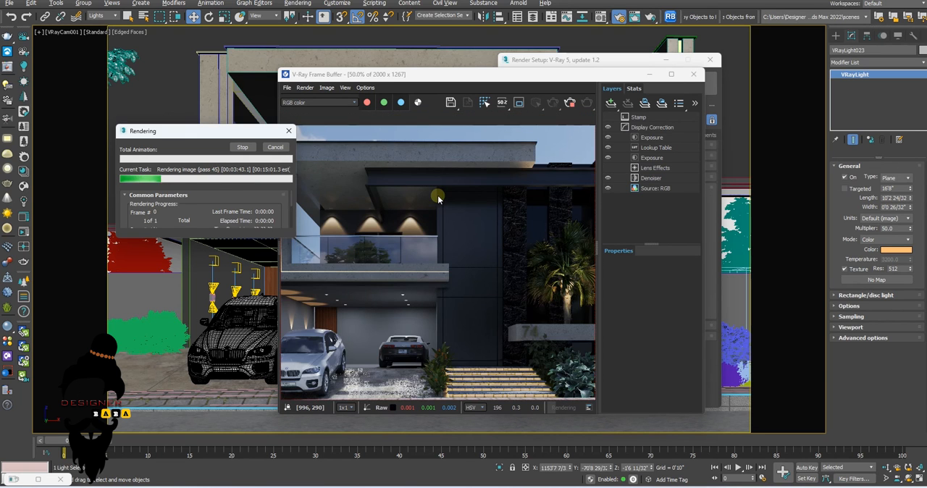
Inspect the concrete texture of the upper frame at close range for noise and stop the production render
scroll(438, 198, "down", 1)
scroll(377, 192, "up", 2)
scroll(389, 167, "down", 1)
scroll(391, 152, "up", 2)
scroll(397, 171, "up", 1)
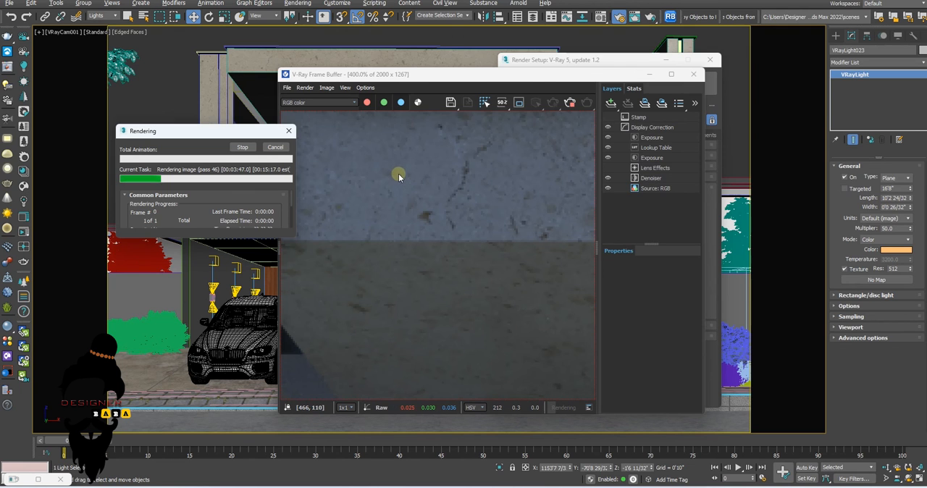
scroll(408, 189, "up", 1)
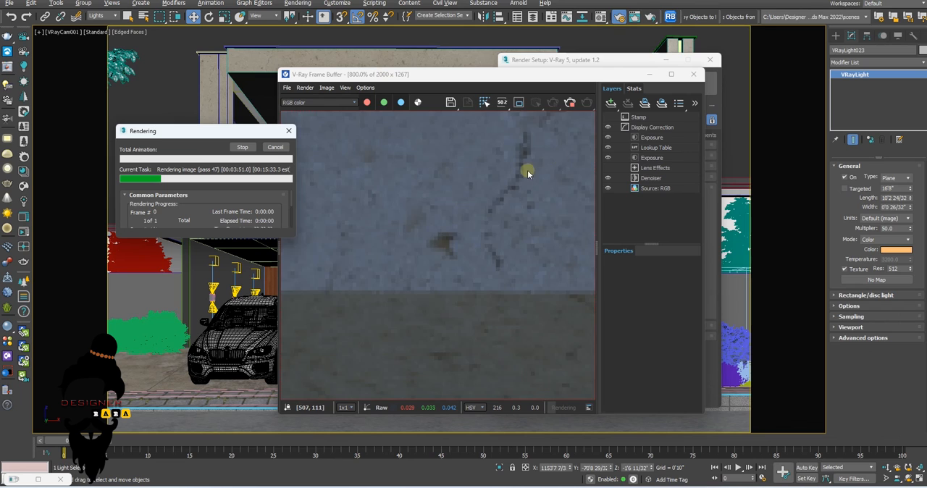
scroll(528, 170, "down", 2)
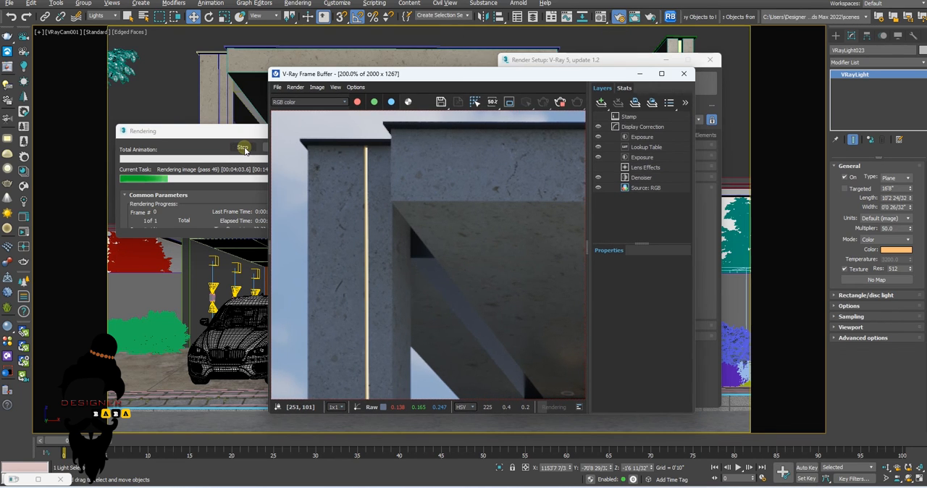
left_click(245, 149)
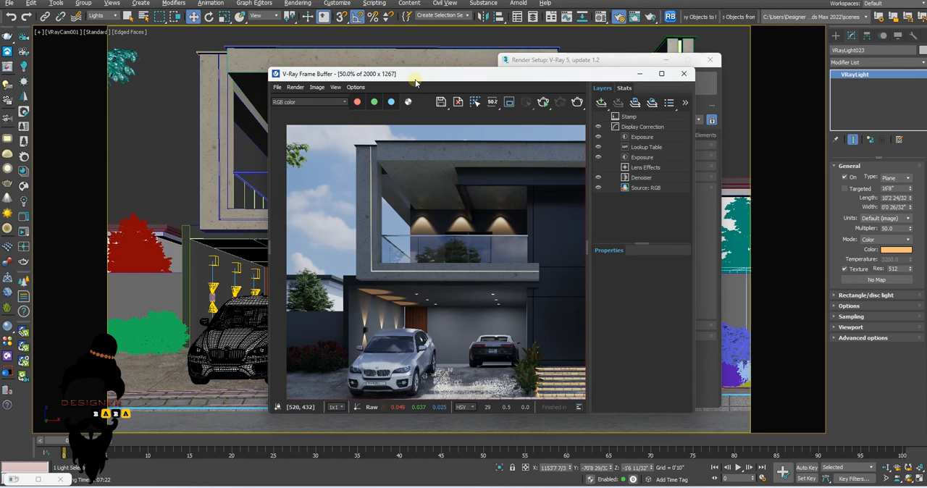
Examine the stopped render, review the output size in the render setup, and minimize the render setup
scroll(451, 204, "down", 2)
scroll(425, 241, "up", 1)
scroll(428, 217, "up", 2)
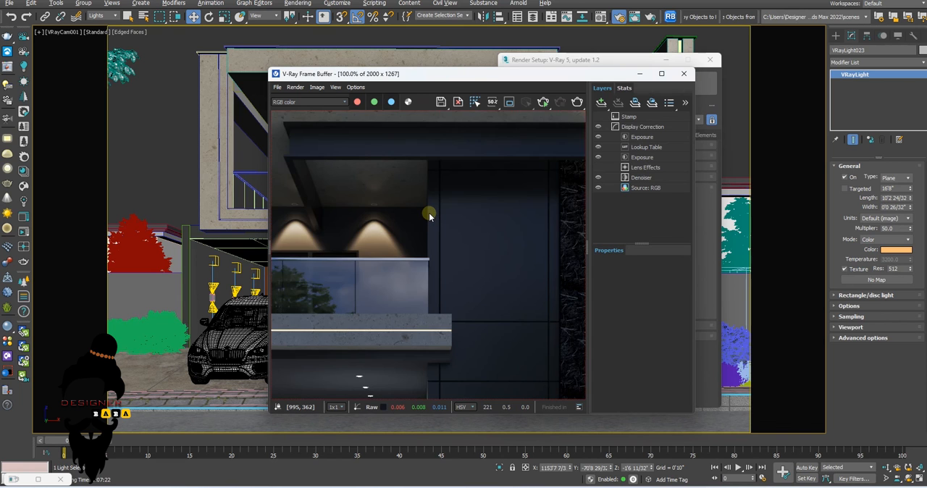
scroll(429, 212, "down", 1)
left_click(569, 61)
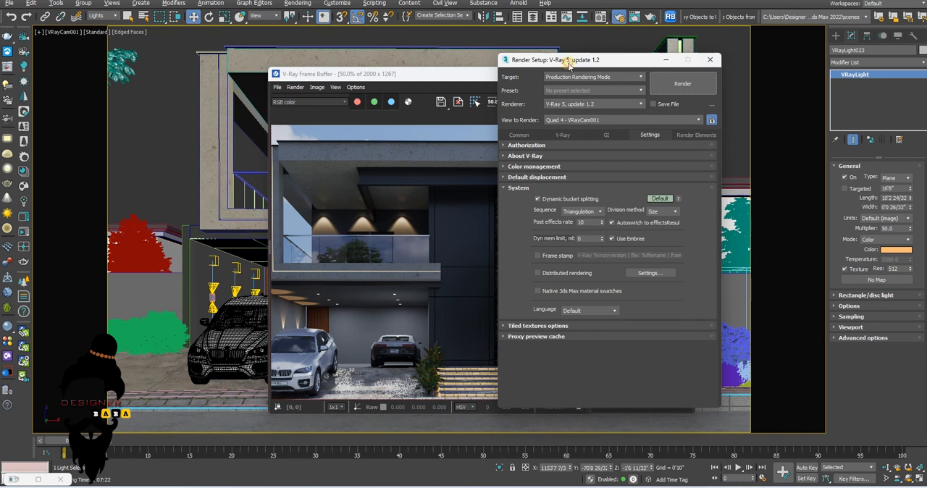
left_click(519, 135)
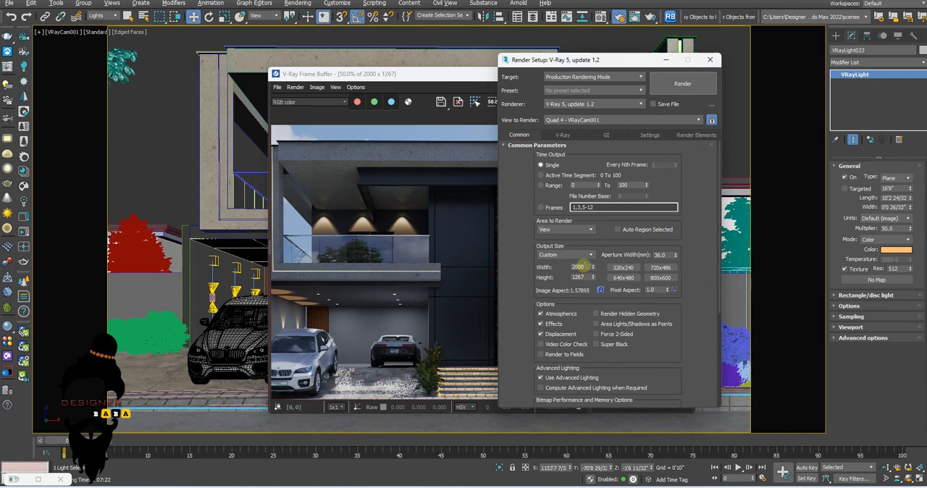
left_click(664, 60)
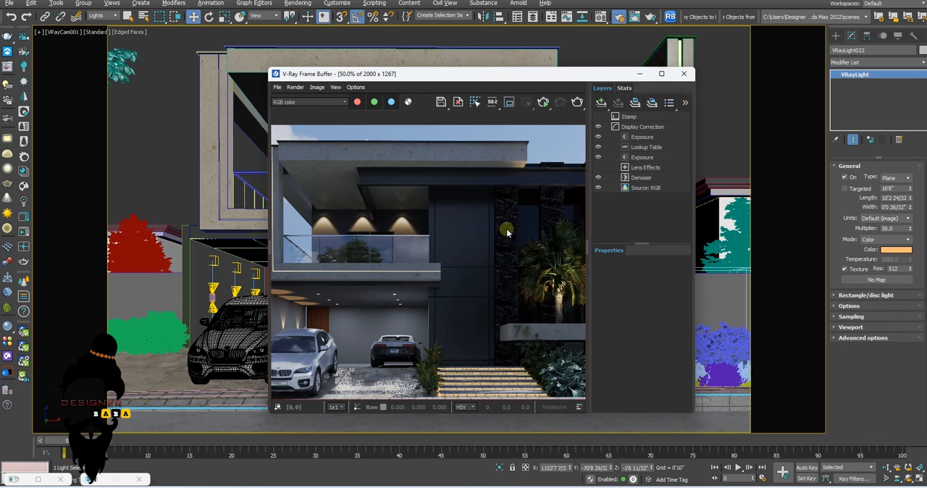
Examine the stopped render as a whole and up close, covering the balcony lights, carport, palm and entrance steps
scroll(434, 253, "down", 2)
scroll(434, 254, "up", 1)
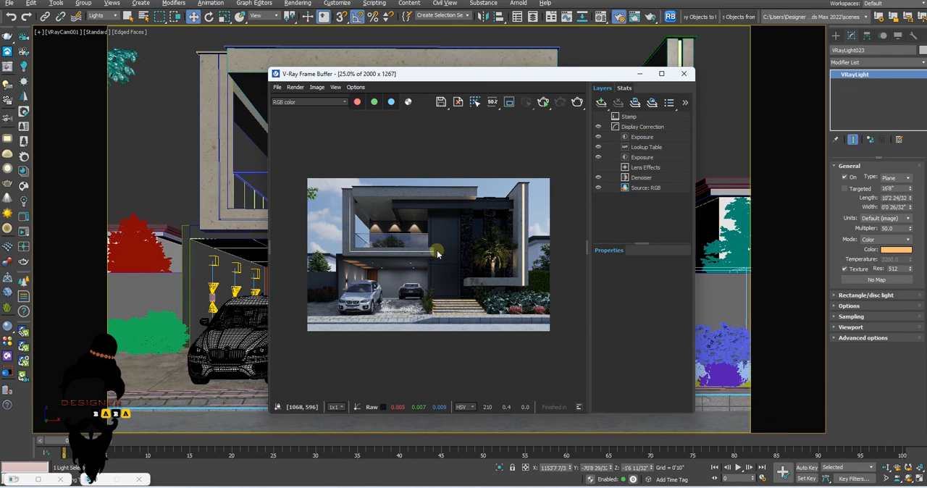
scroll(439, 209, "up", 2)
scroll(444, 213, "down", 2)
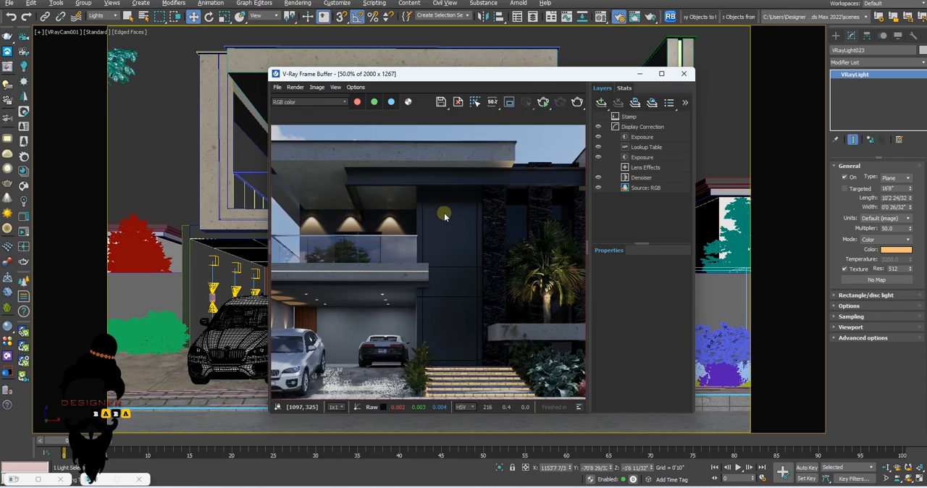
scroll(381, 182, "up", 1)
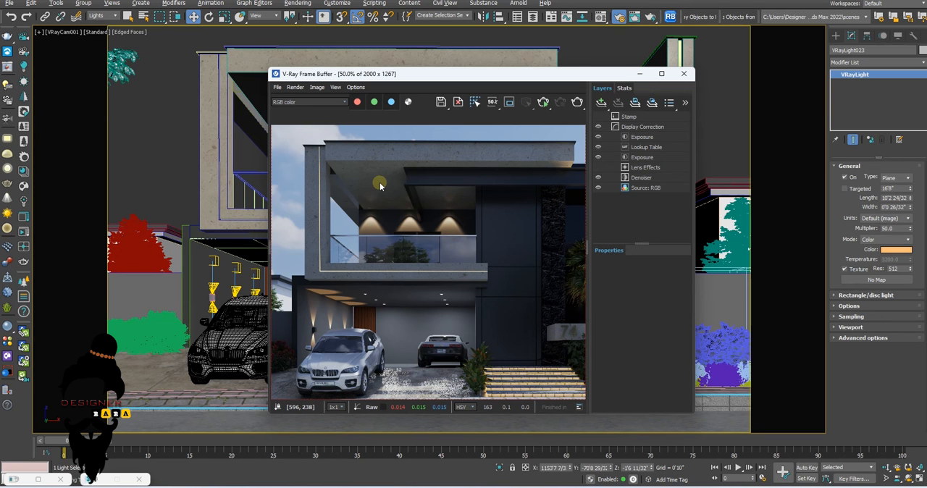
scroll(381, 182, "down", 1)
scroll(456, 224, "up", 1)
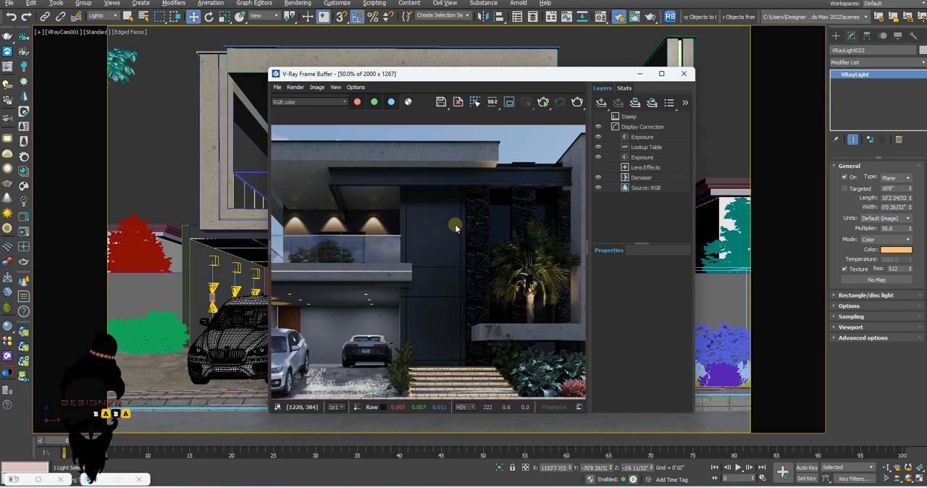
scroll(446, 221, "down", 1)
scroll(441, 213, "up", 1)
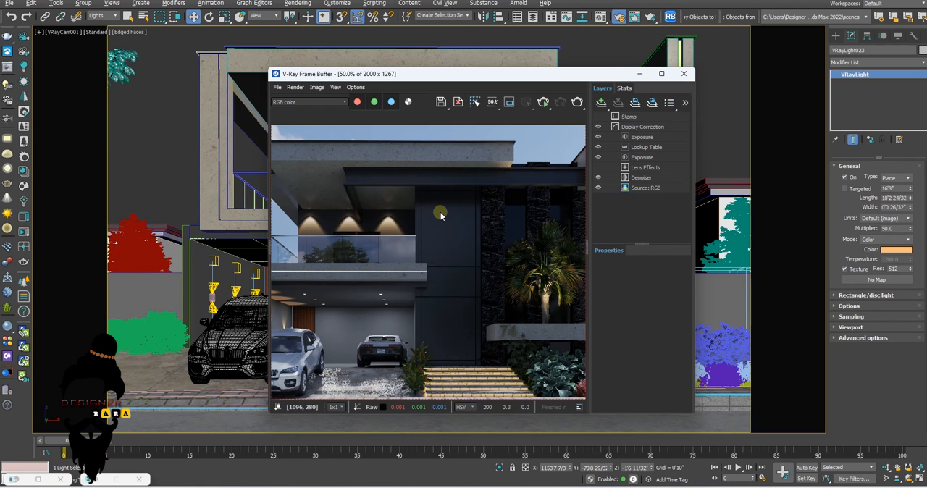
scroll(440, 217, "down", 1)
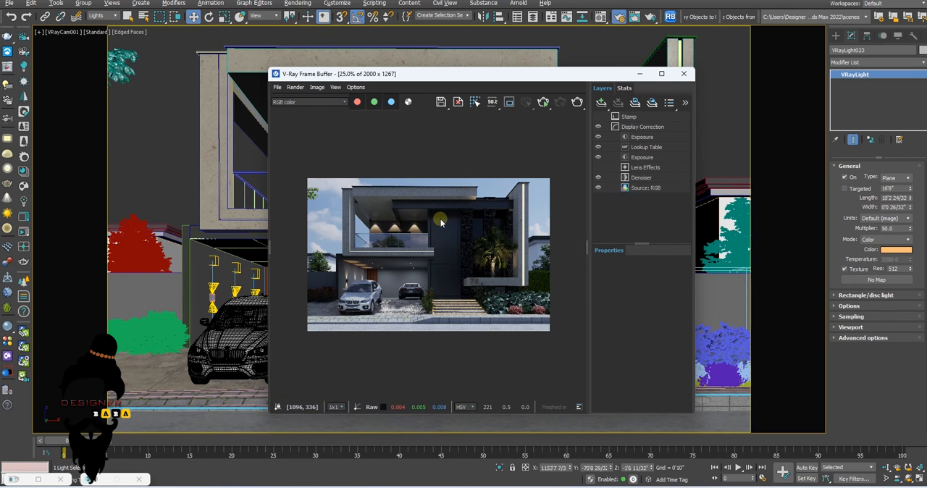